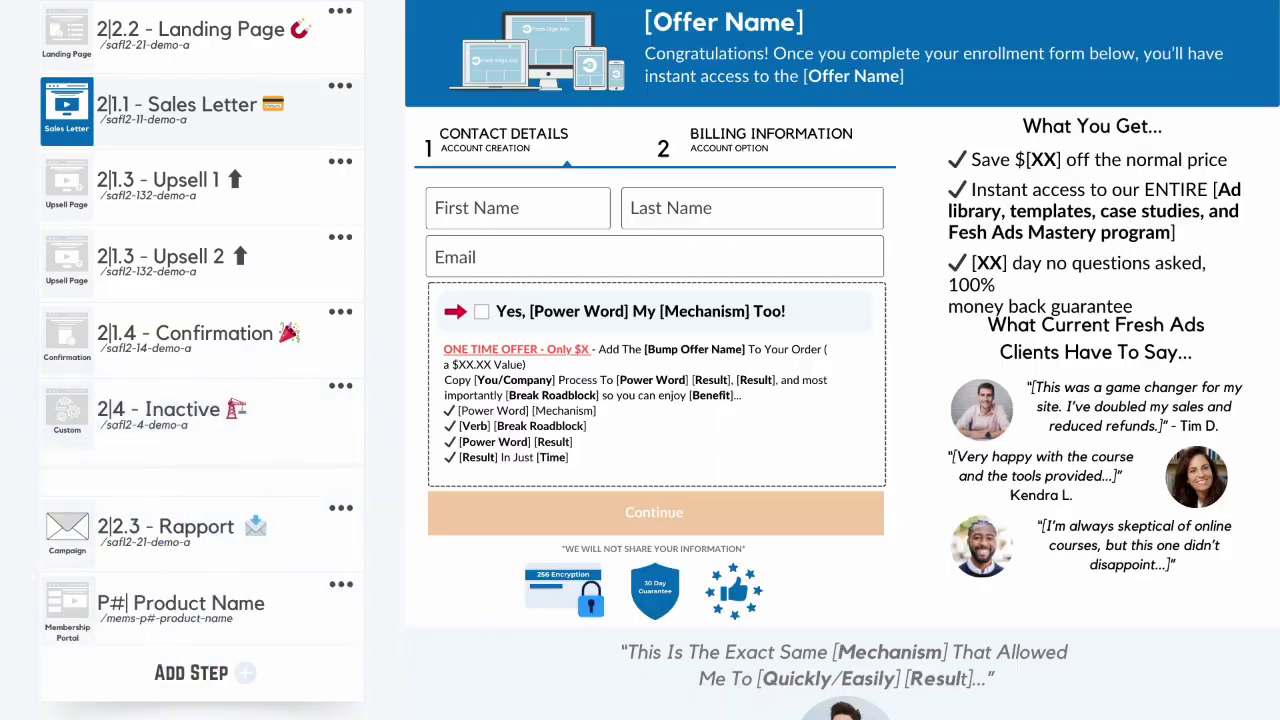
Step: Preview the funnel's Upsell 1, Rapport and P#| Product Name course steps
click(158, 180)
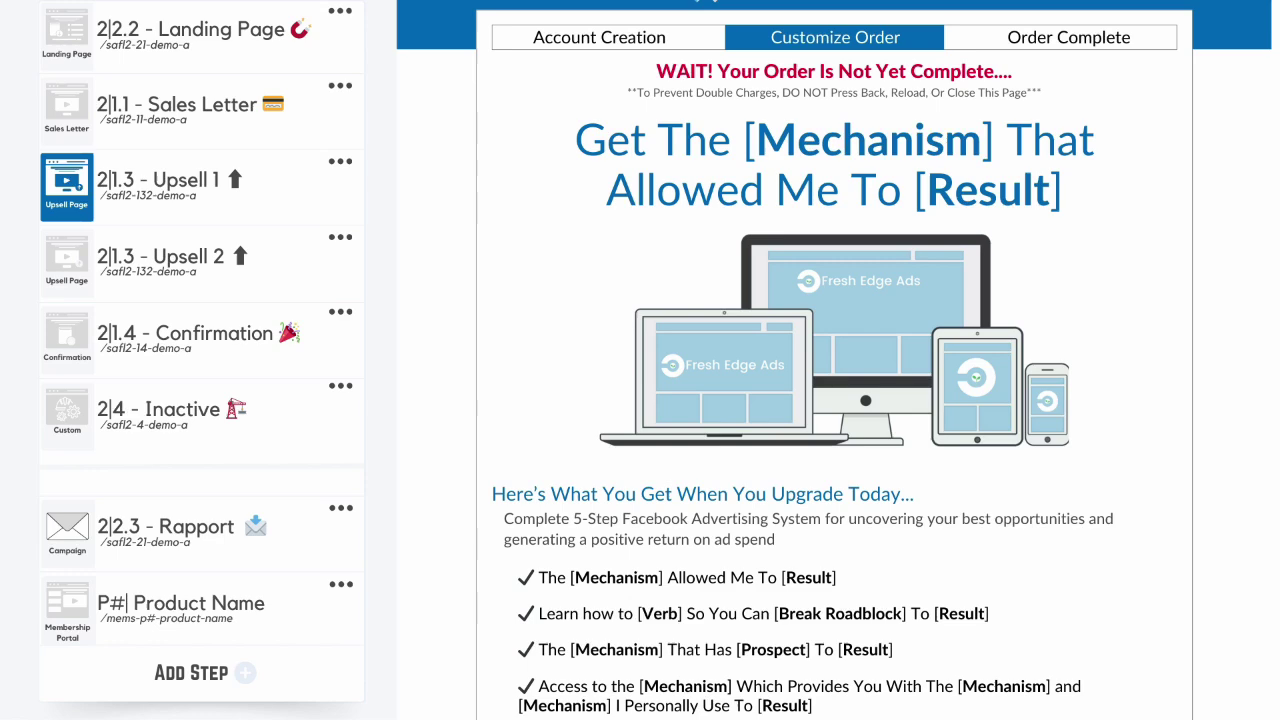
click(165, 526)
click(180, 603)
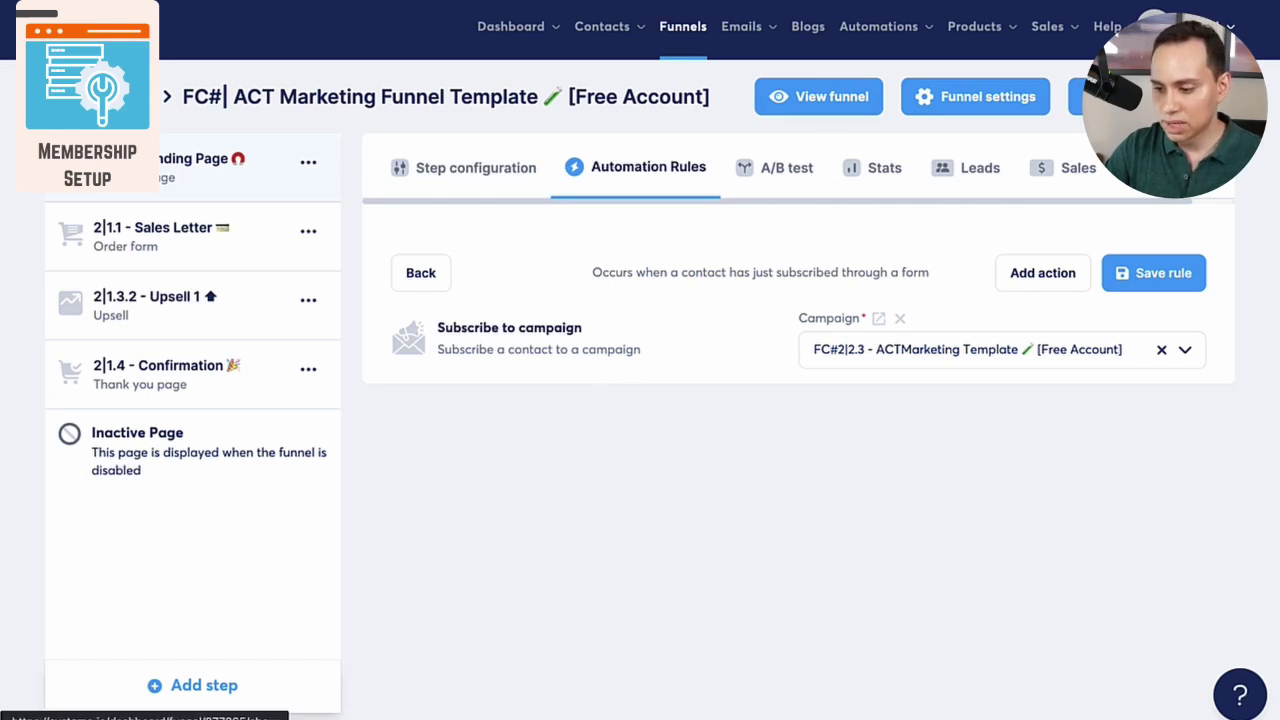
Step: Go to Products > Courses and look over the blank 'Create a new course' form
mouse_move(1017, 38)
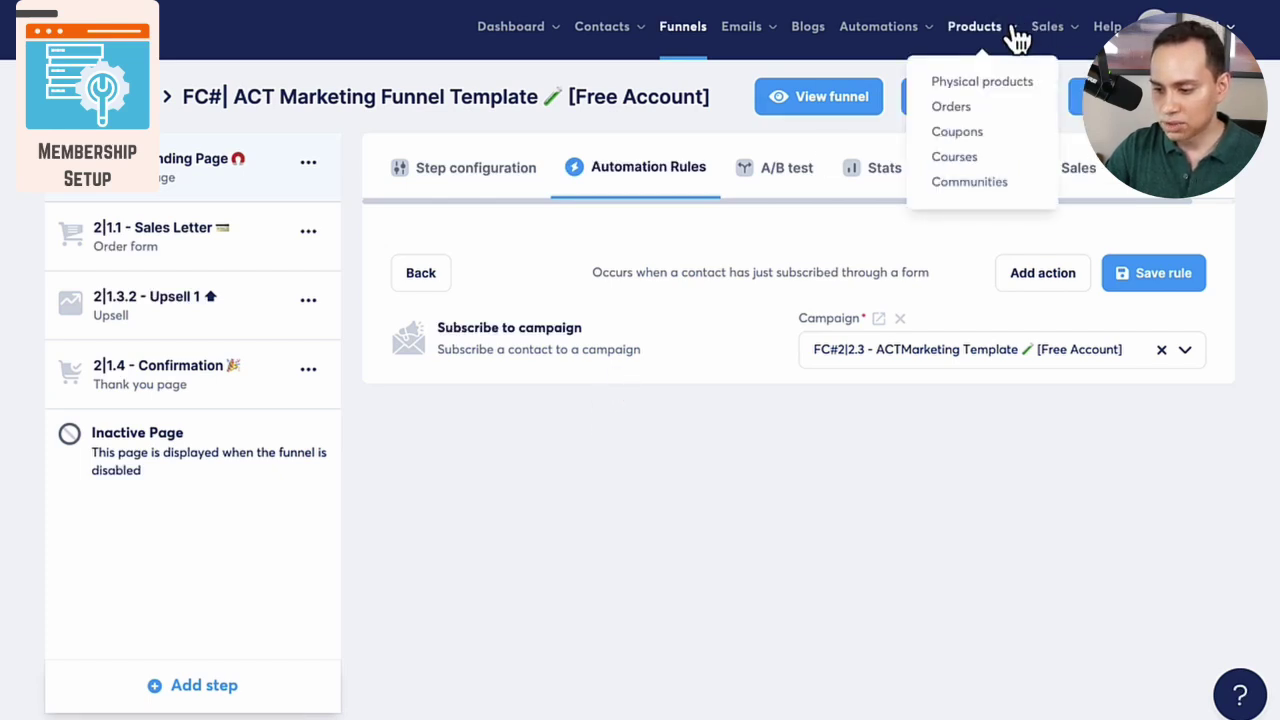
click(968, 170)
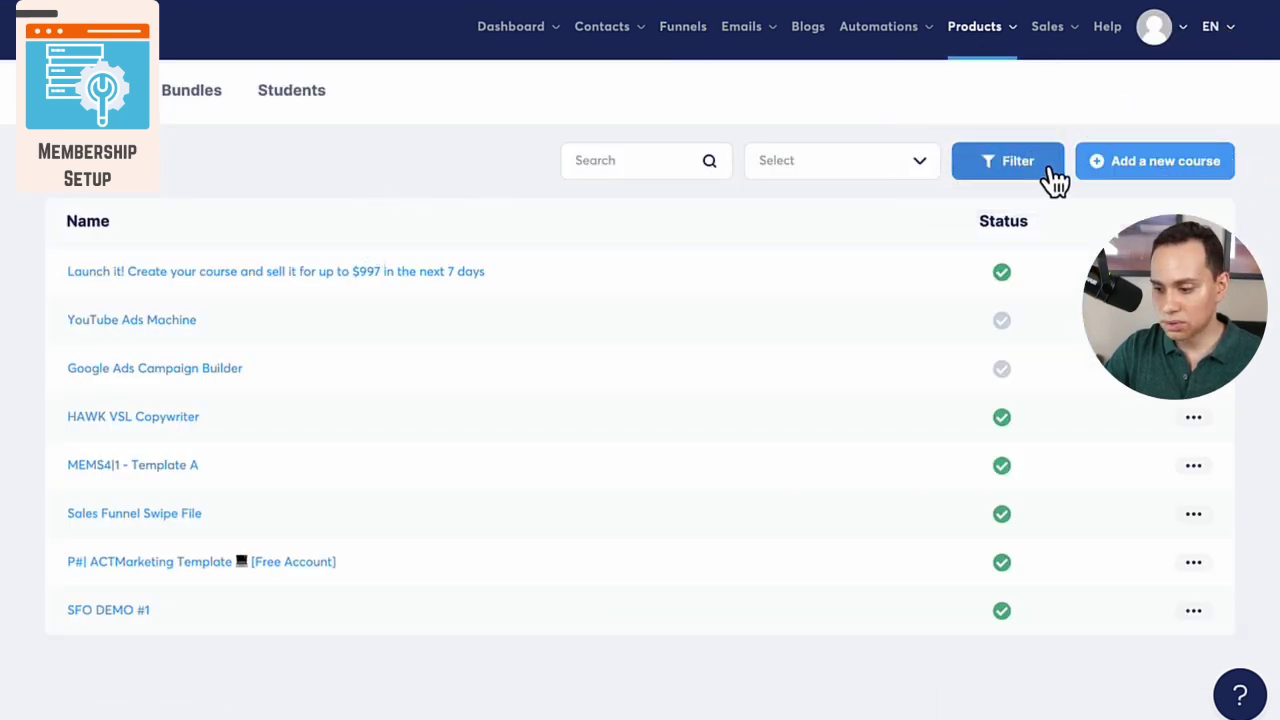
click(1150, 172)
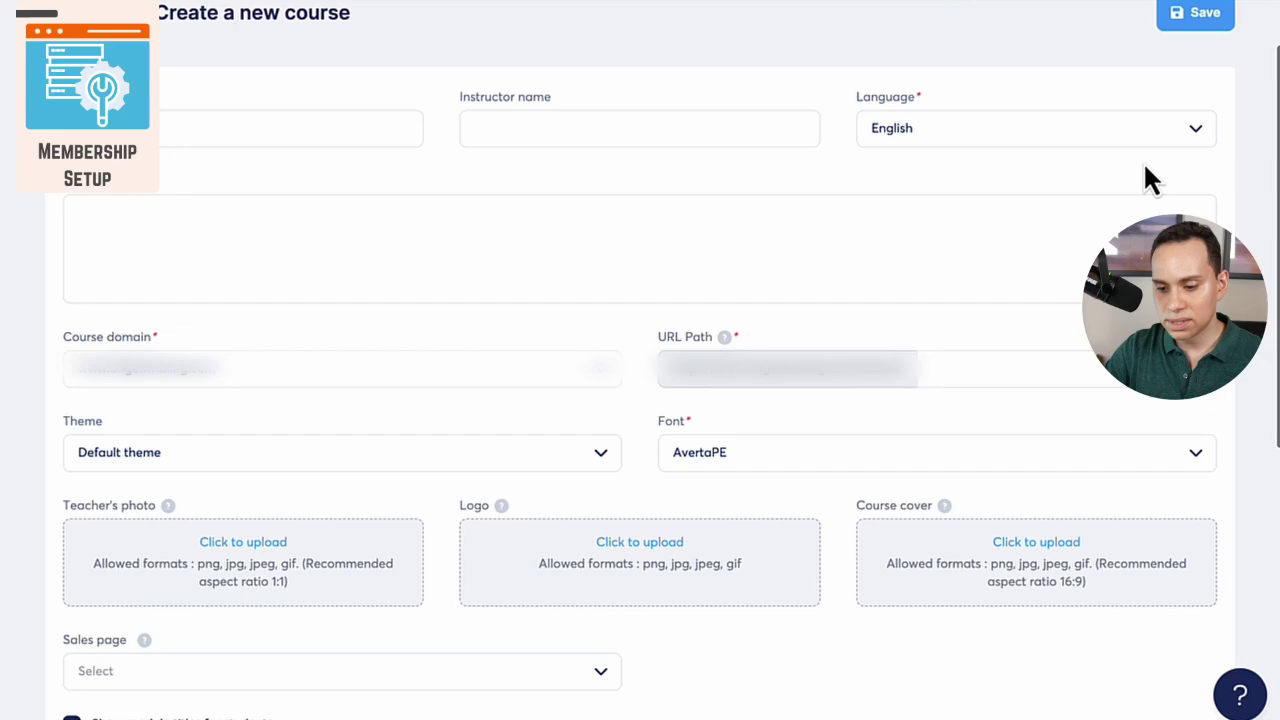
scroll(591, 249, up, 2)
scroll(591, 246, down, 2)
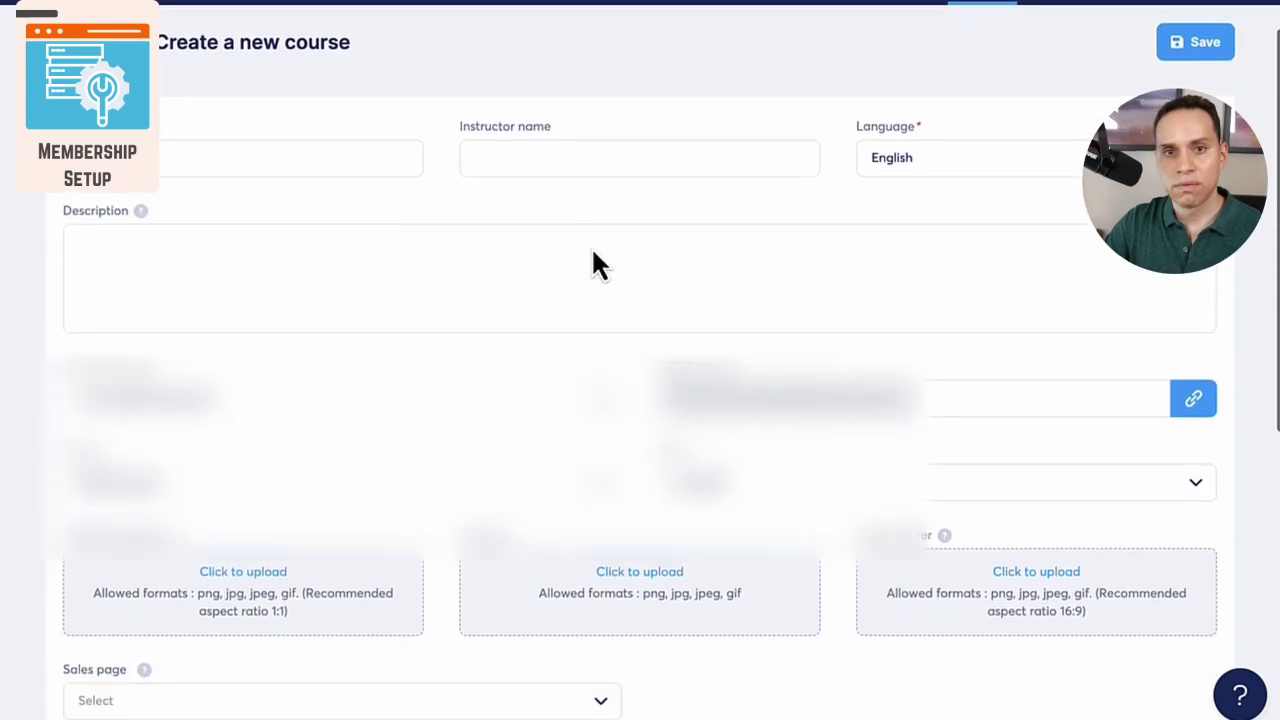
scroll(591, 246, up, 2)
scroll(591, 246, down, 5)
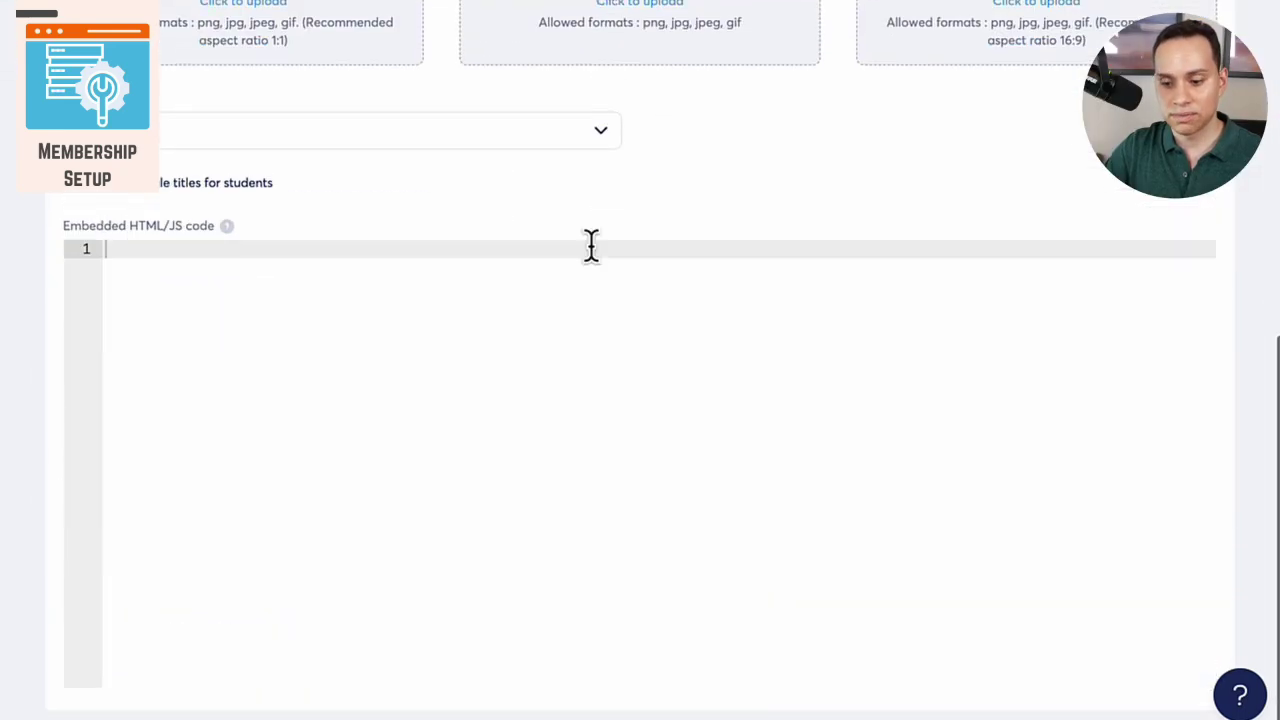
scroll(591, 246, up, 5)
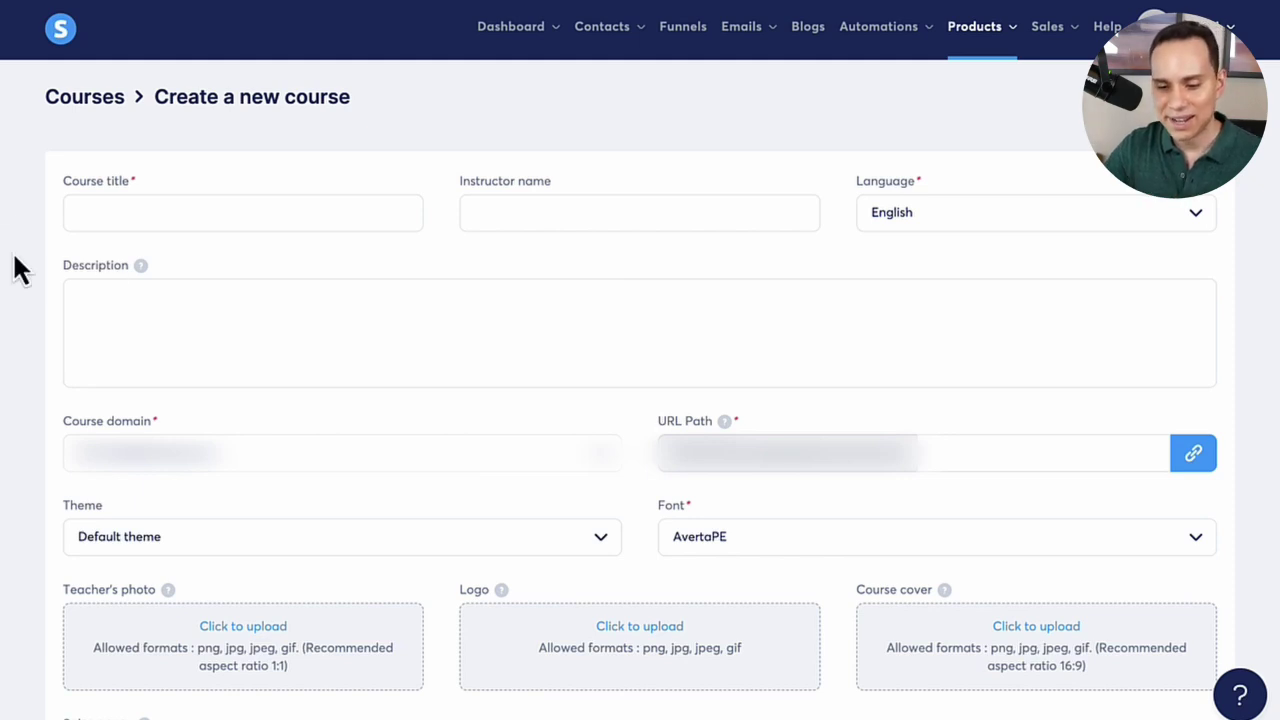
Step: Return to the Courses list and open P#| ACTMarketing Template [Free Account]
click(103, 98)
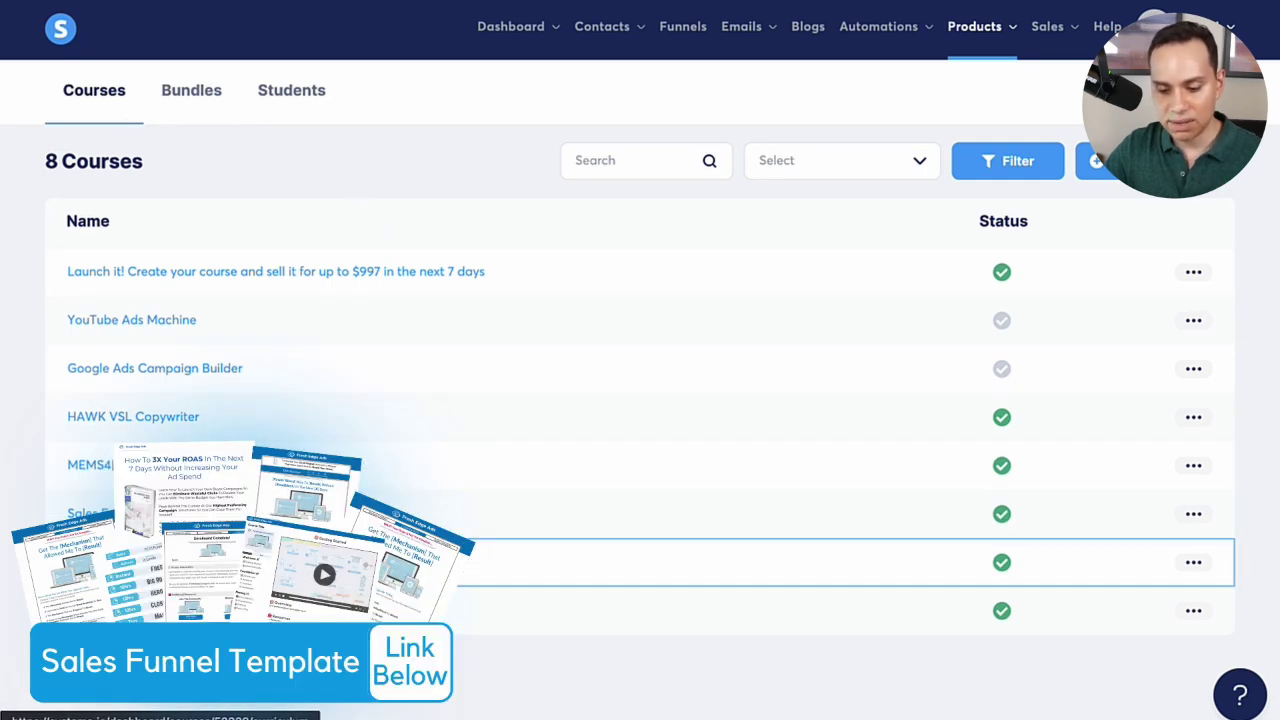
click(150, 562)
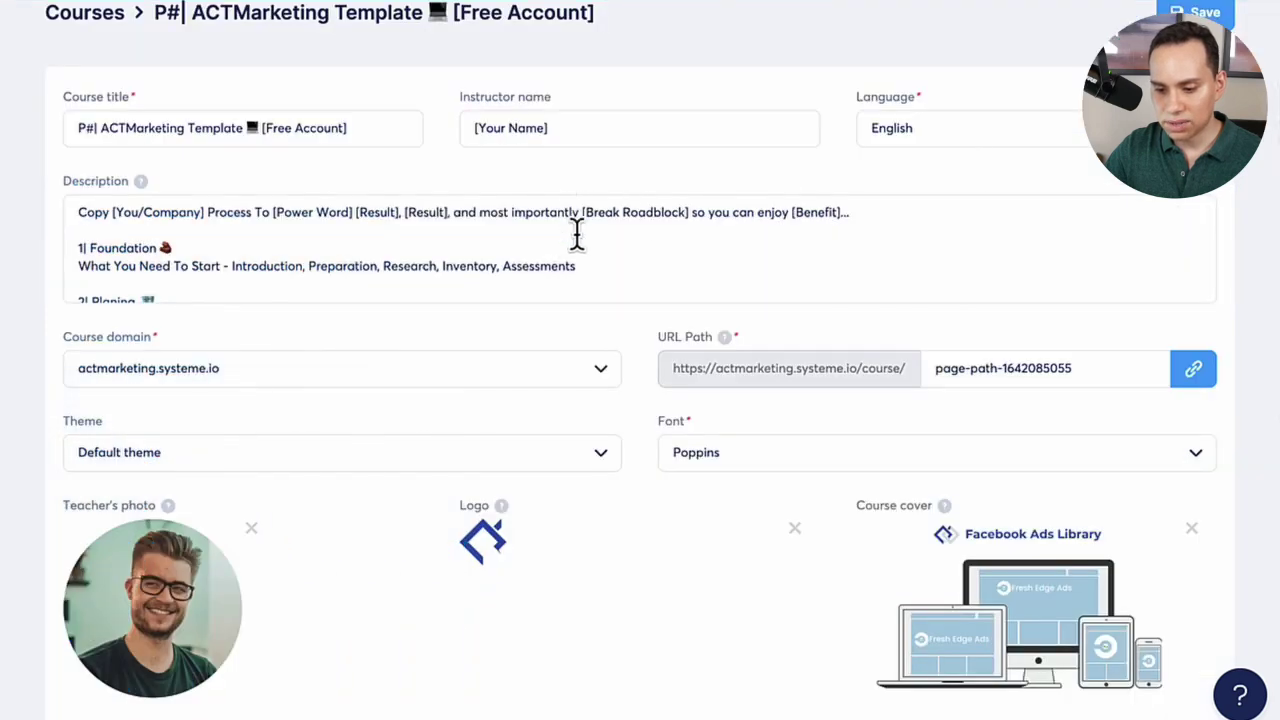
scroll(583, 243, up, 1)
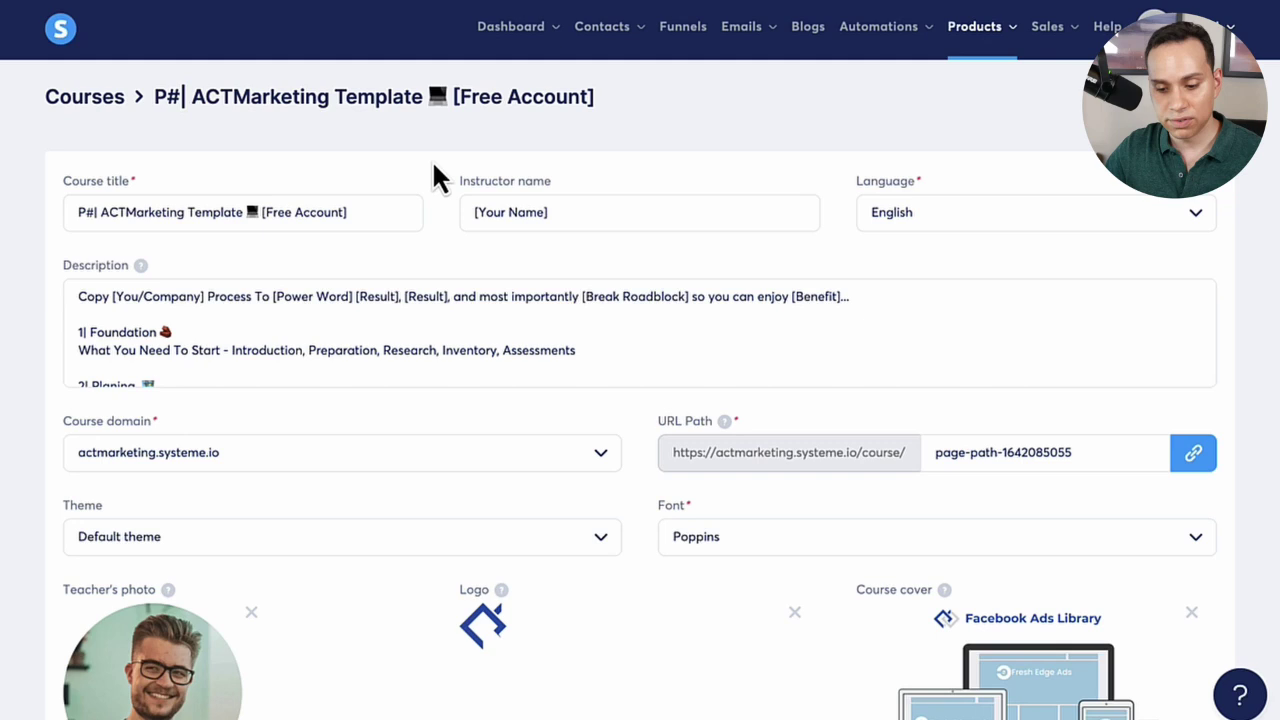
scroll(431, 159, down, 1)
click(391, 150)
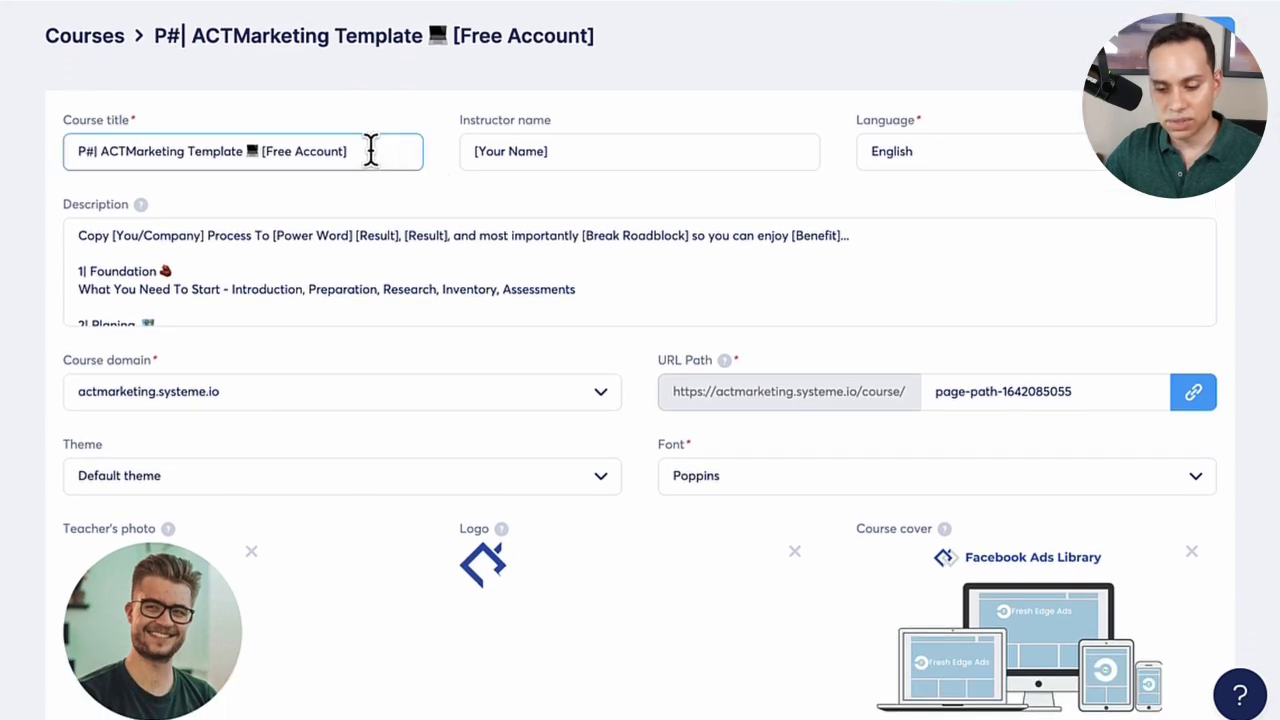
click(562, 150)
click(942, 140)
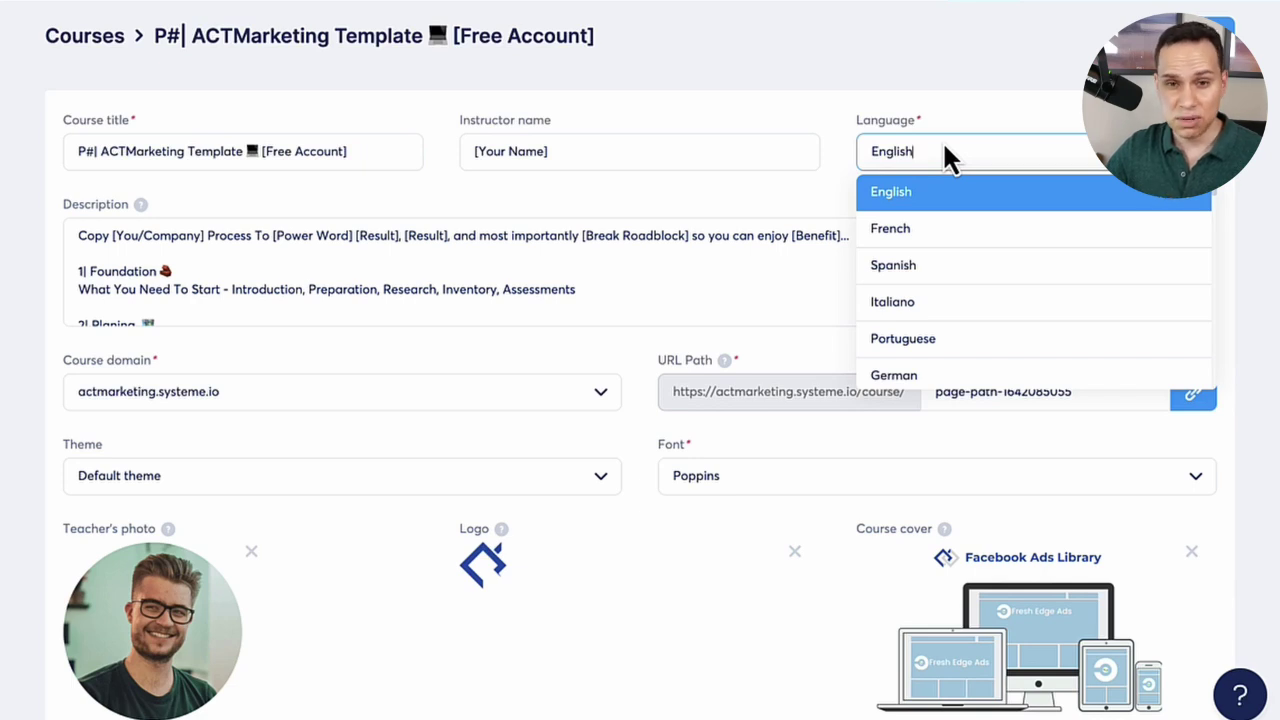
click(549, 258)
scroll(549, 257, down, 1)
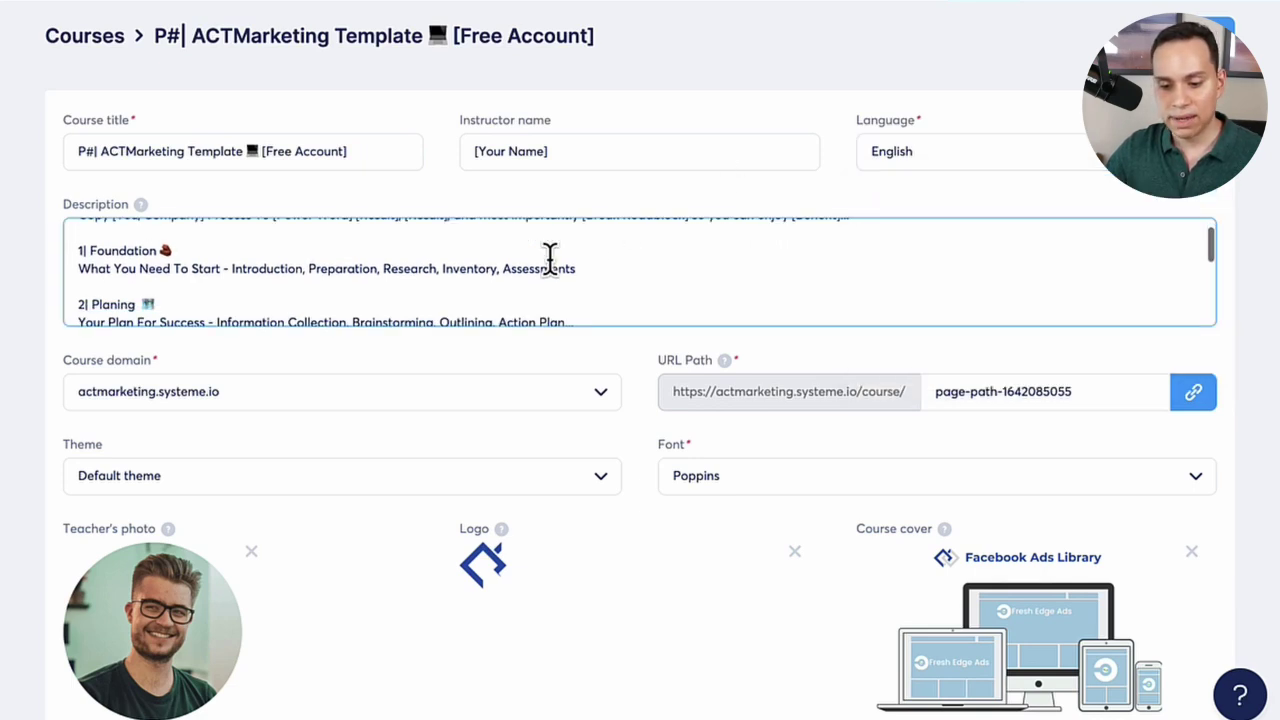
scroll(549, 257, up, 1)
drag(877, 237, 78, 240)
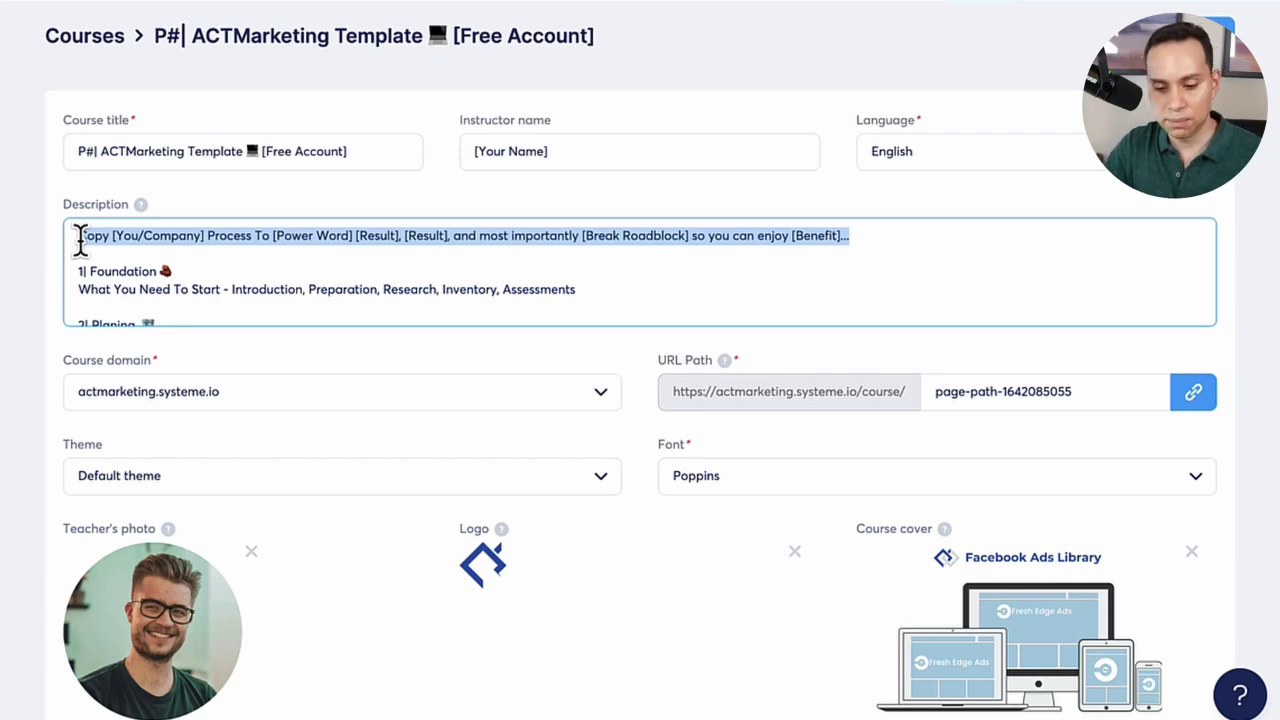
scroll(80, 240, down, 2)
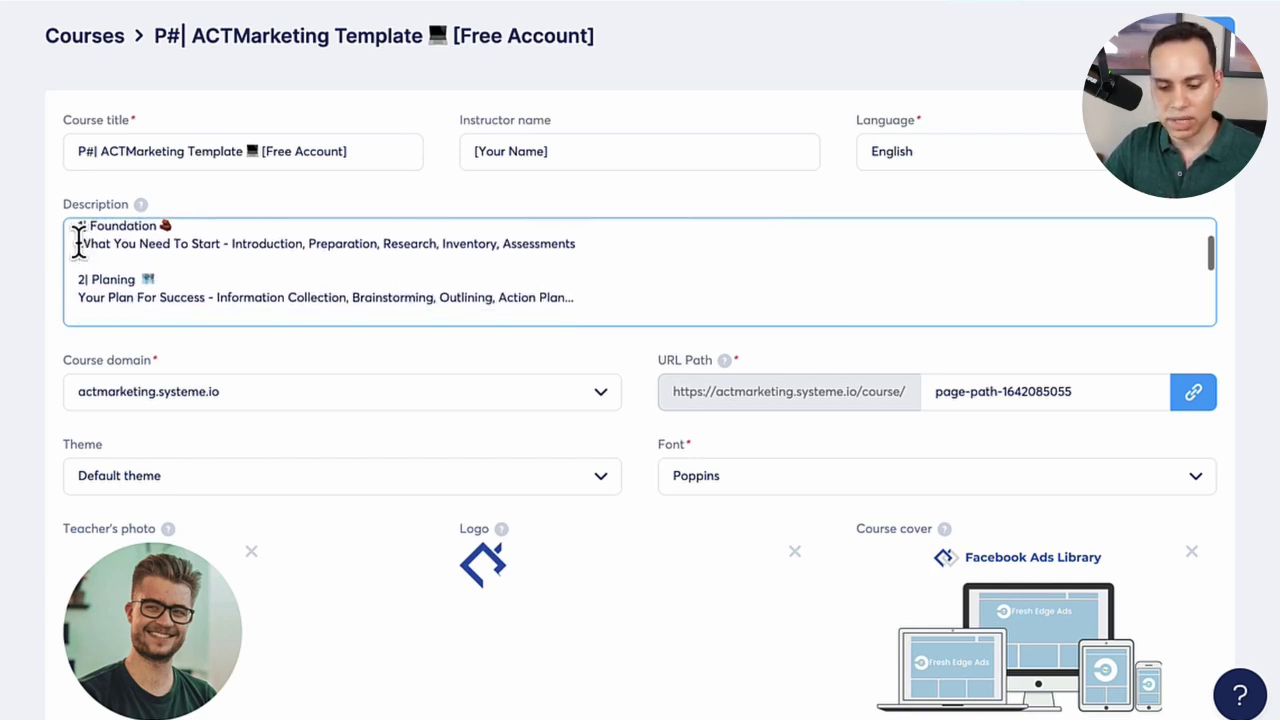
scroll(78, 243, down, 5)
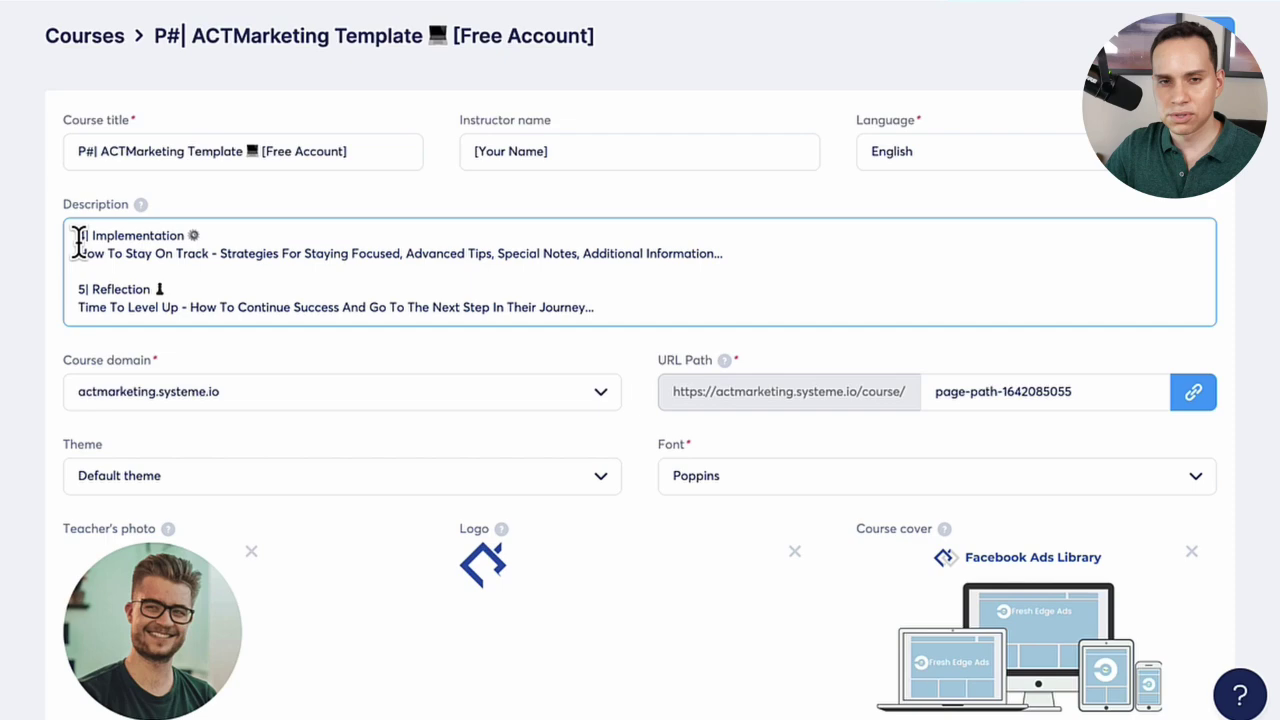
scroll(78, 243, down, 1)
scroll(80, 240, up, 6)
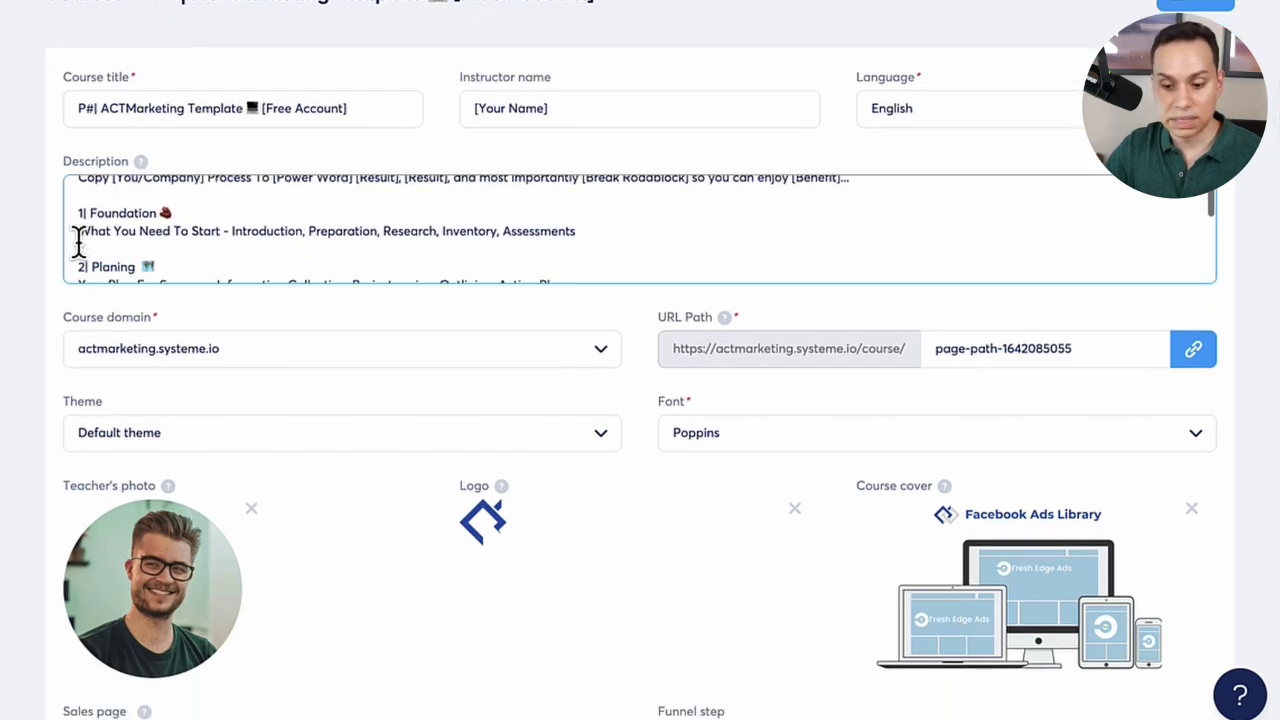
scroll(183, 243, down, 6)
scroll(183, 240, up, 7)
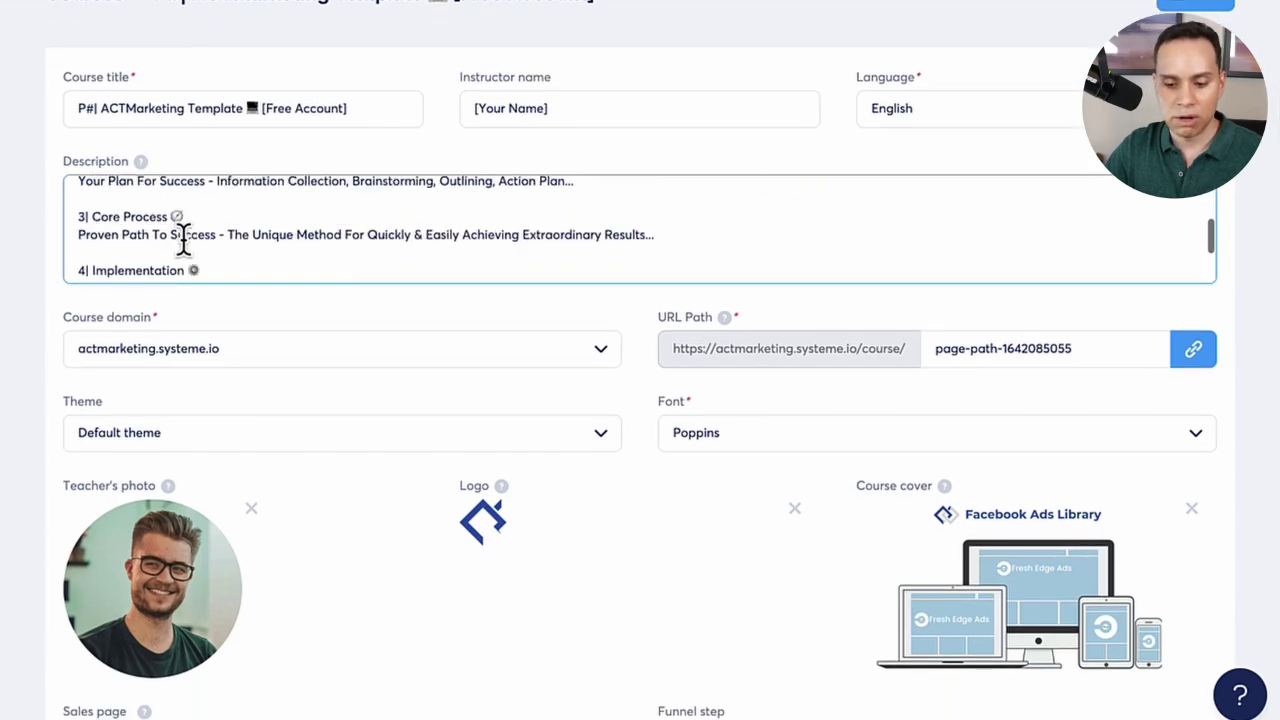
scroll(183, 240, up, 1)
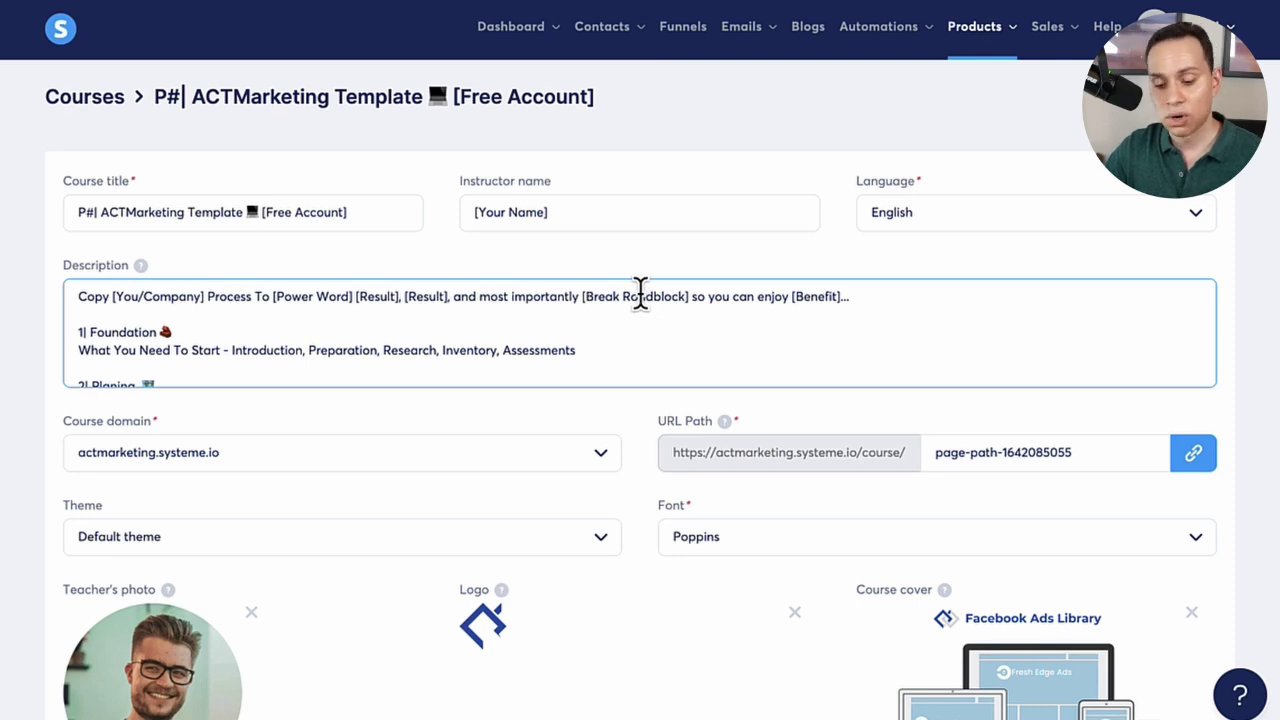
scroll(640, 293, down, 8)
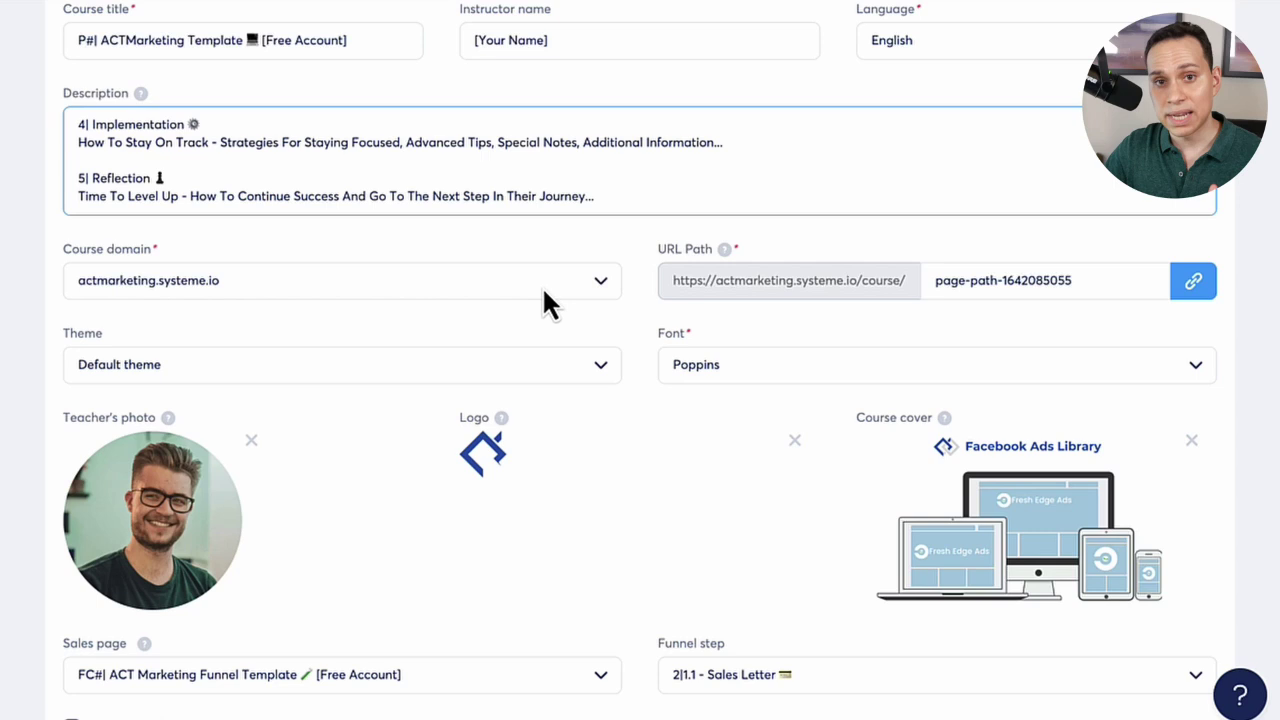
scroll(542, 300, up, 3)
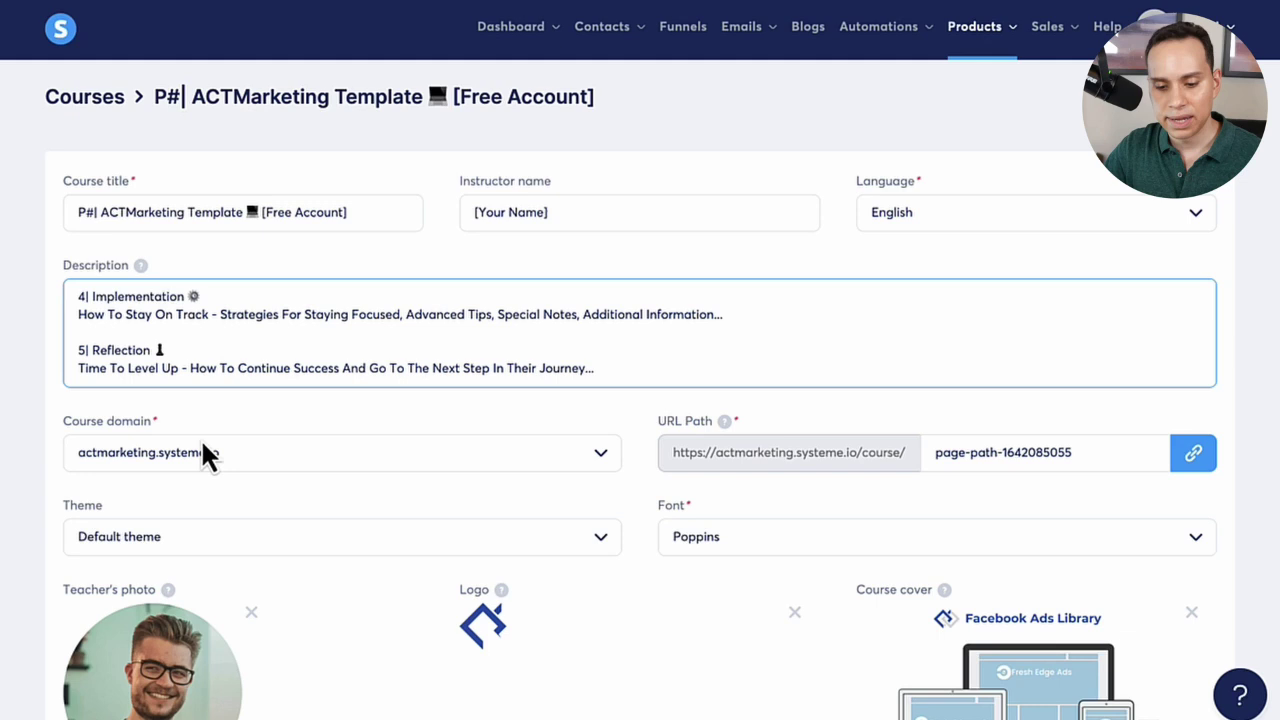
scroll(331, 441, down, 2)
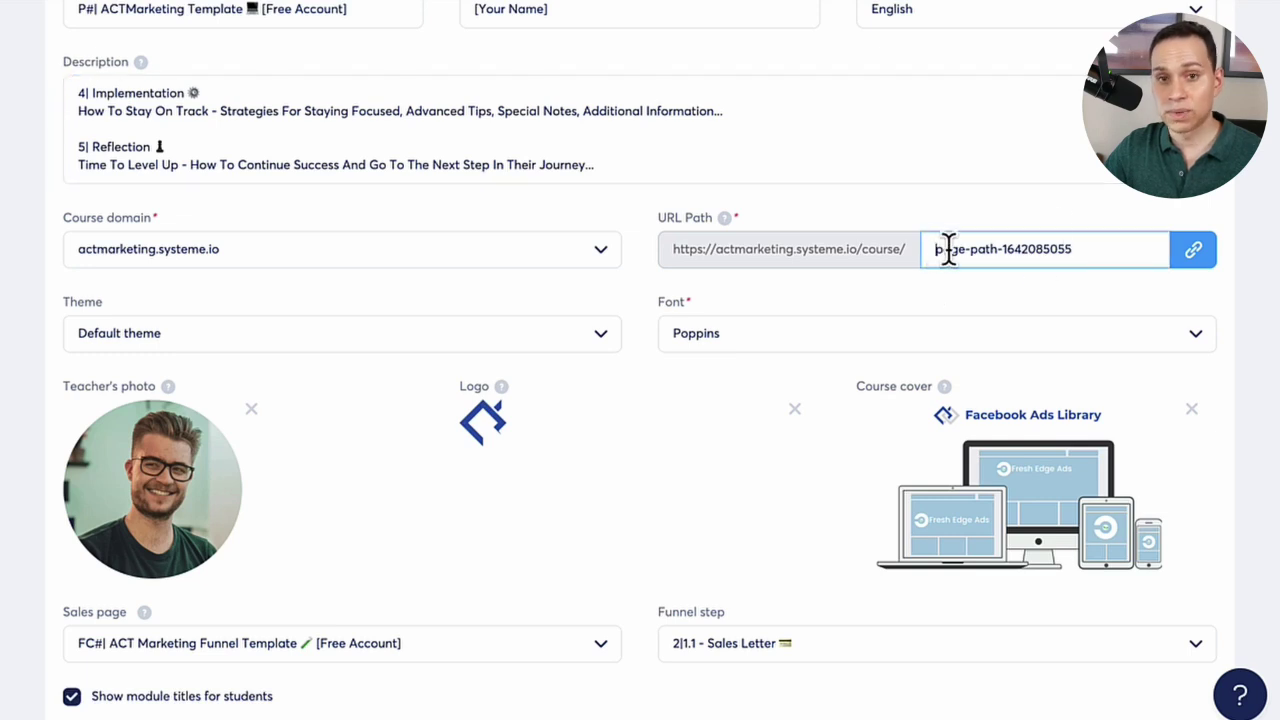
triple_click(1108, 251)
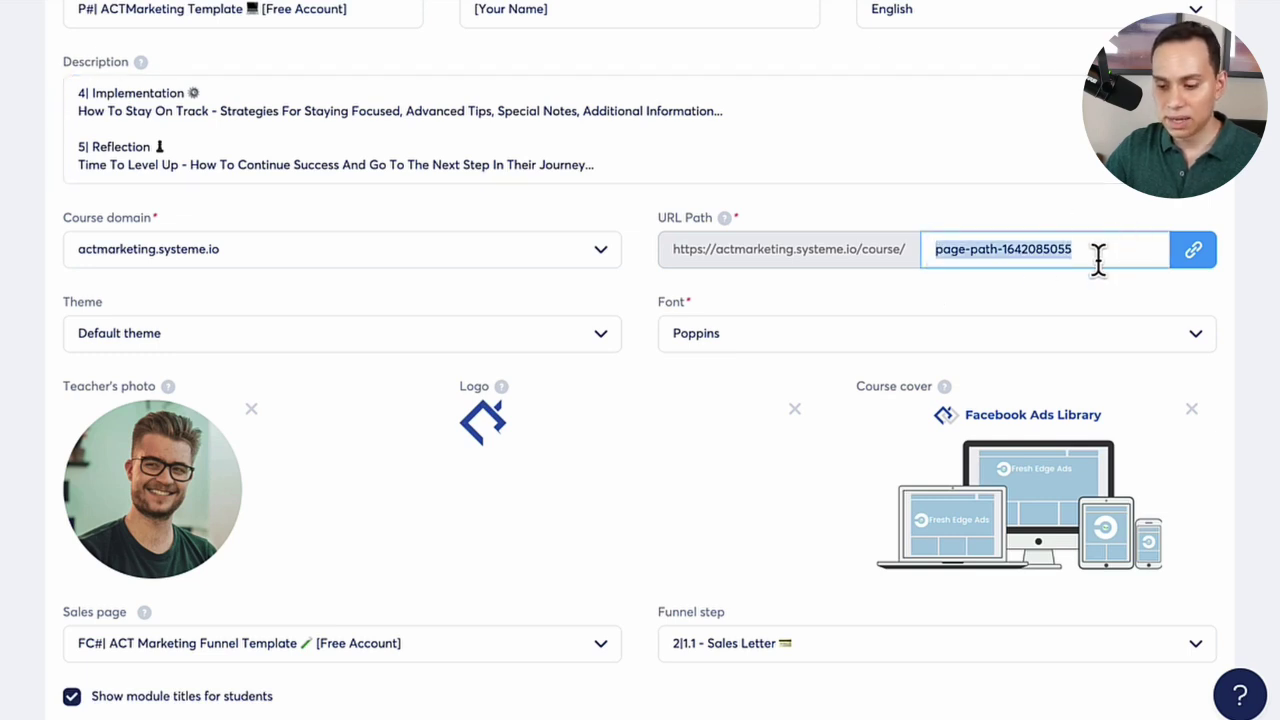
scroll(1098, 258, up, 3)
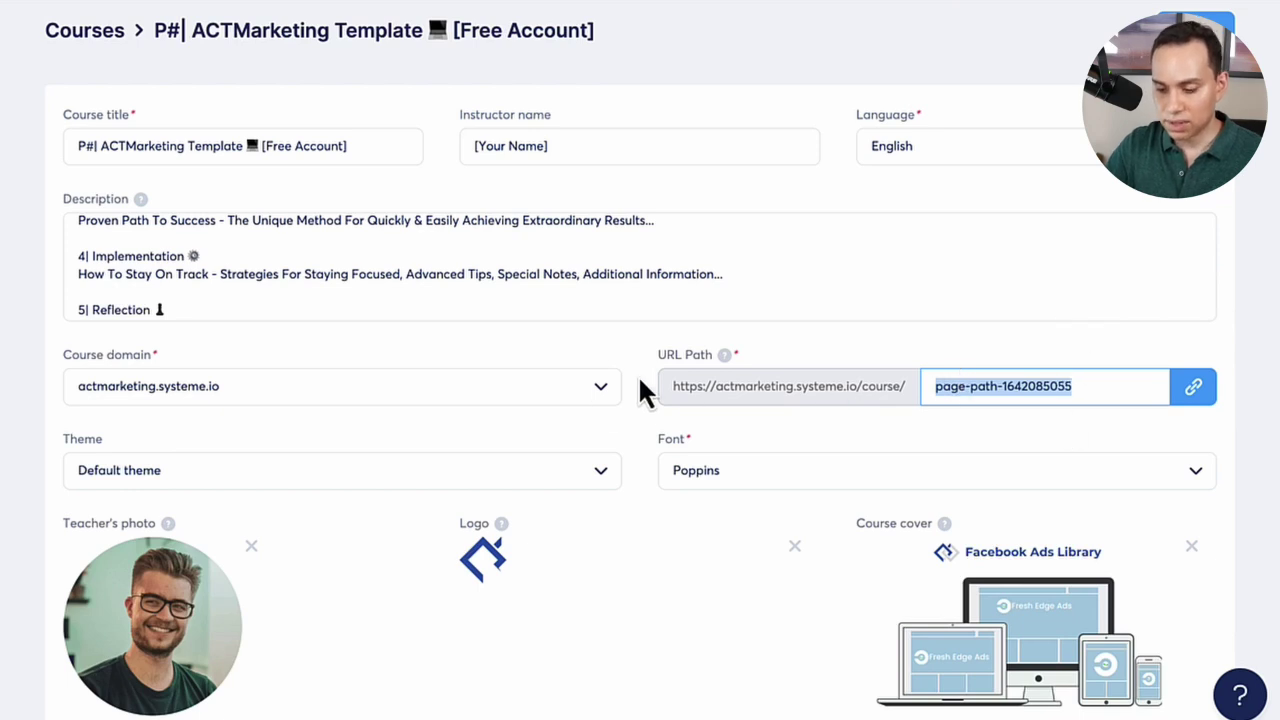
text(Course-A)
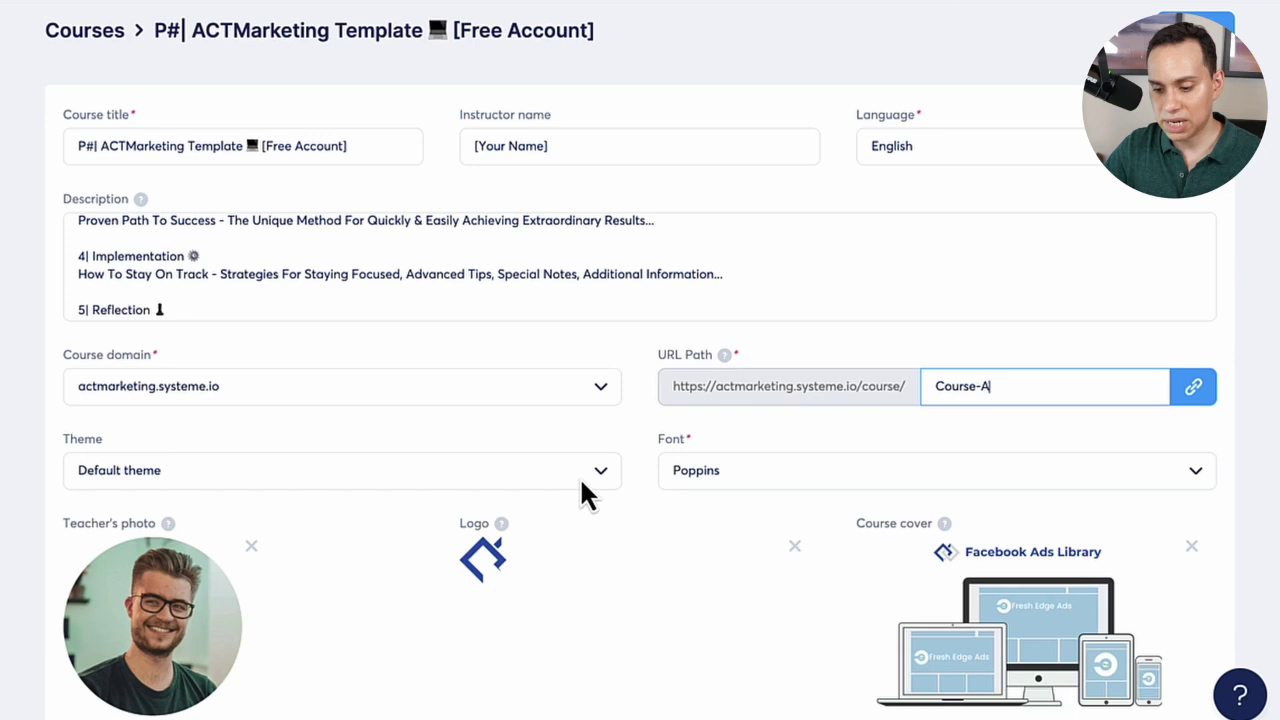
key(ctrl+z)
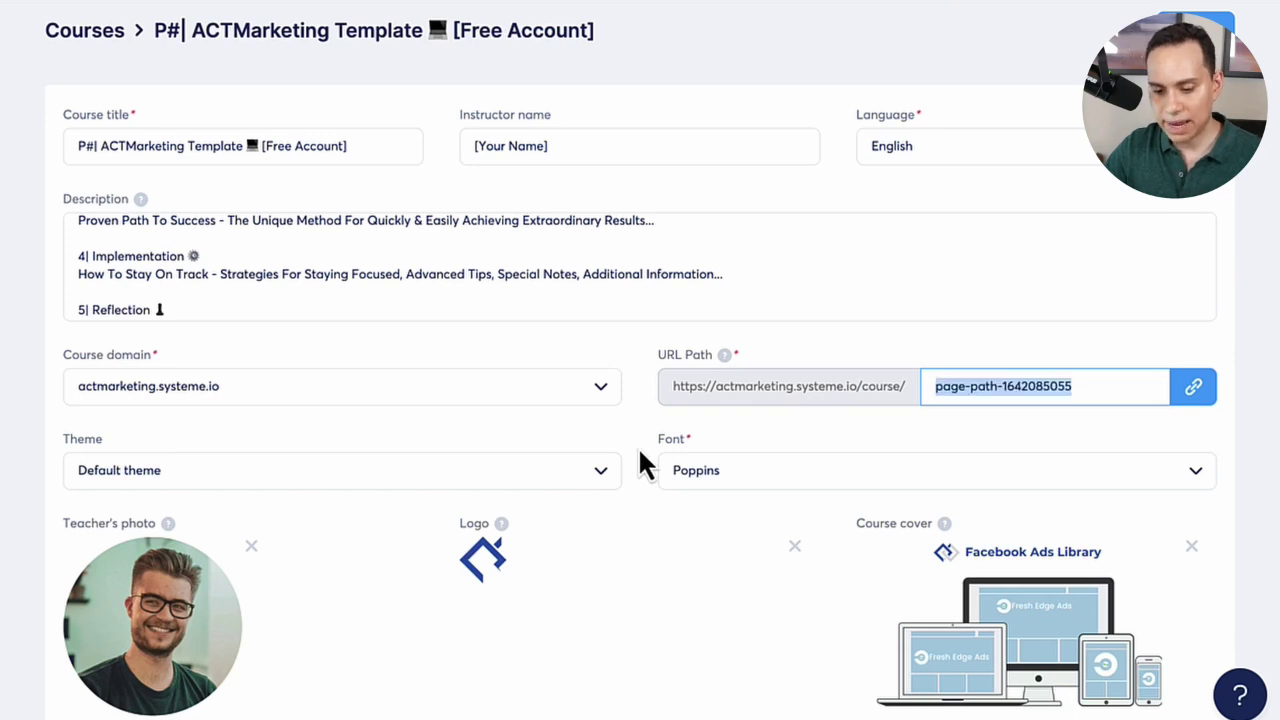
scroll(638, 446, down, 2)
scroll(320, 295, down, 1)
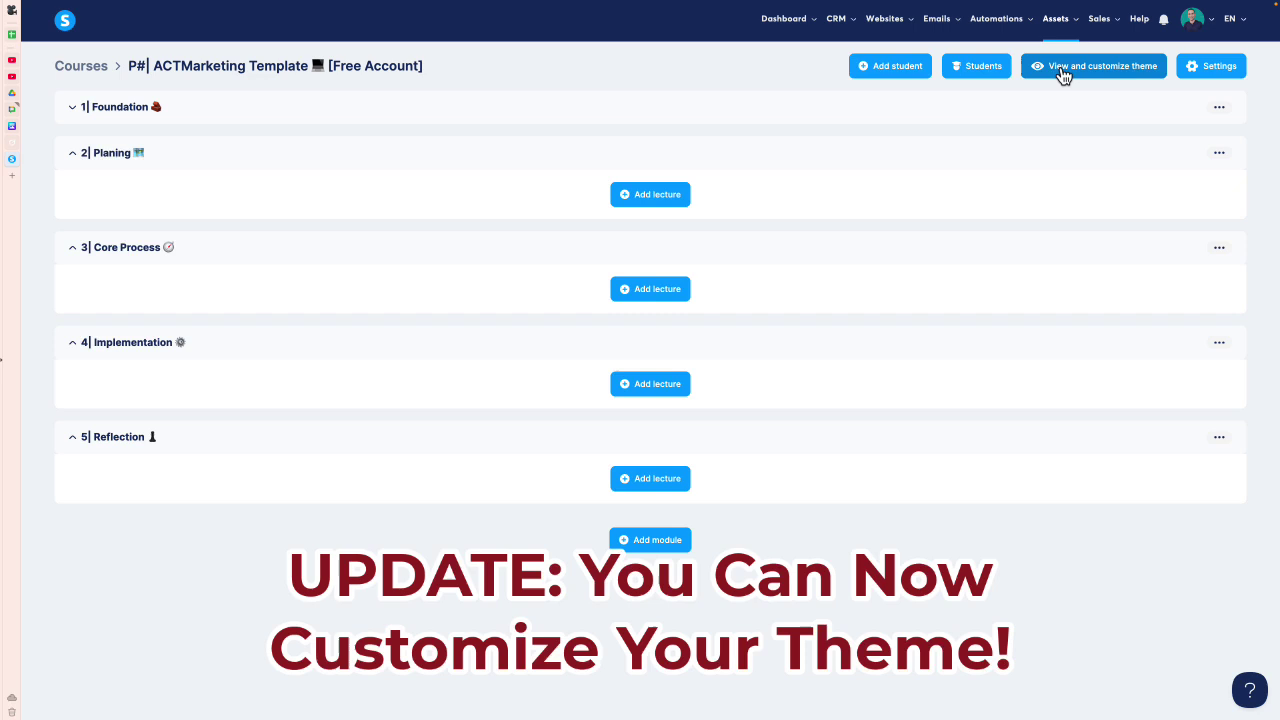
Step: In the course preview, try the ACTMK - Blue and ACTMK - Green themes, ending on ACTMK - Orange
click(1063, 70)
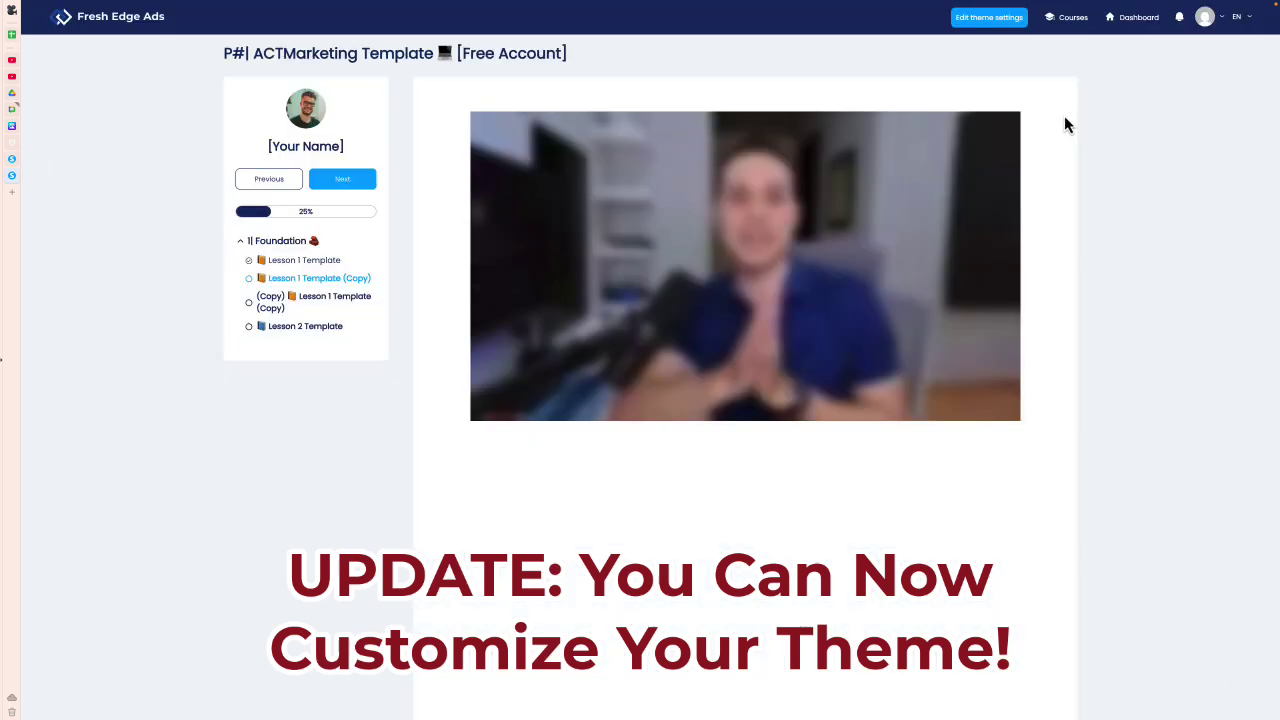
click(989, 22)
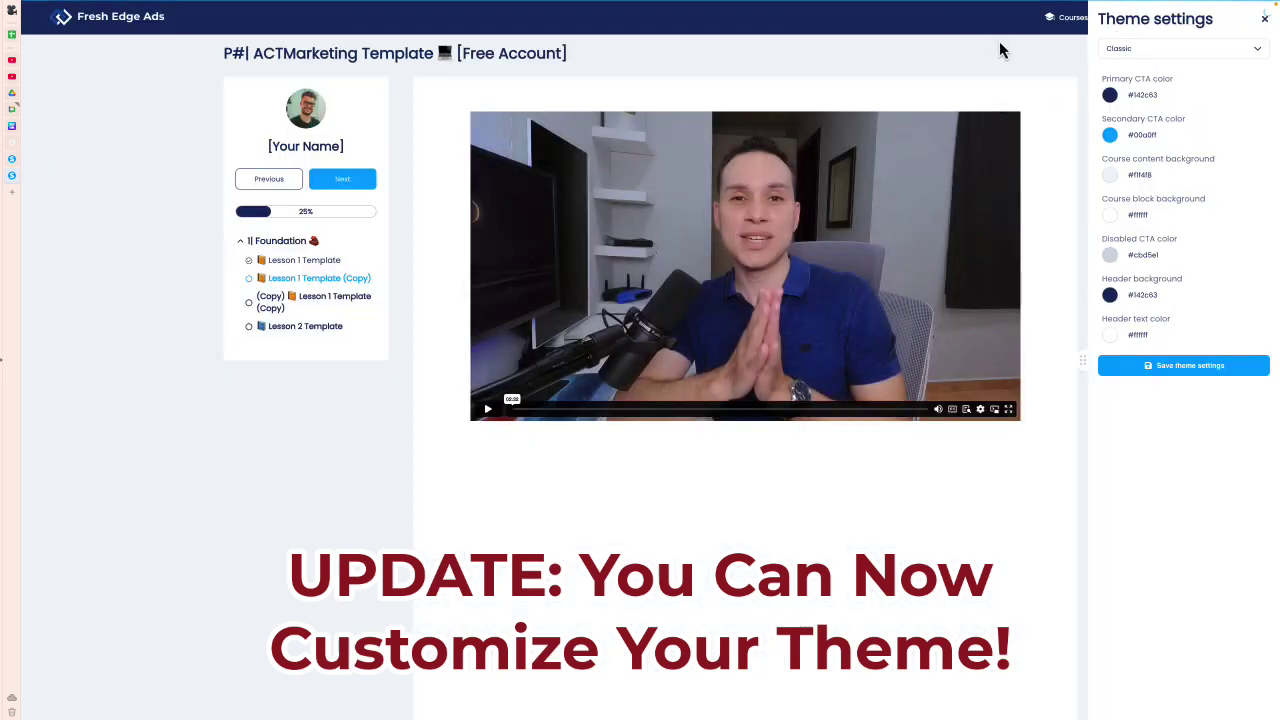
click(1165, 50)
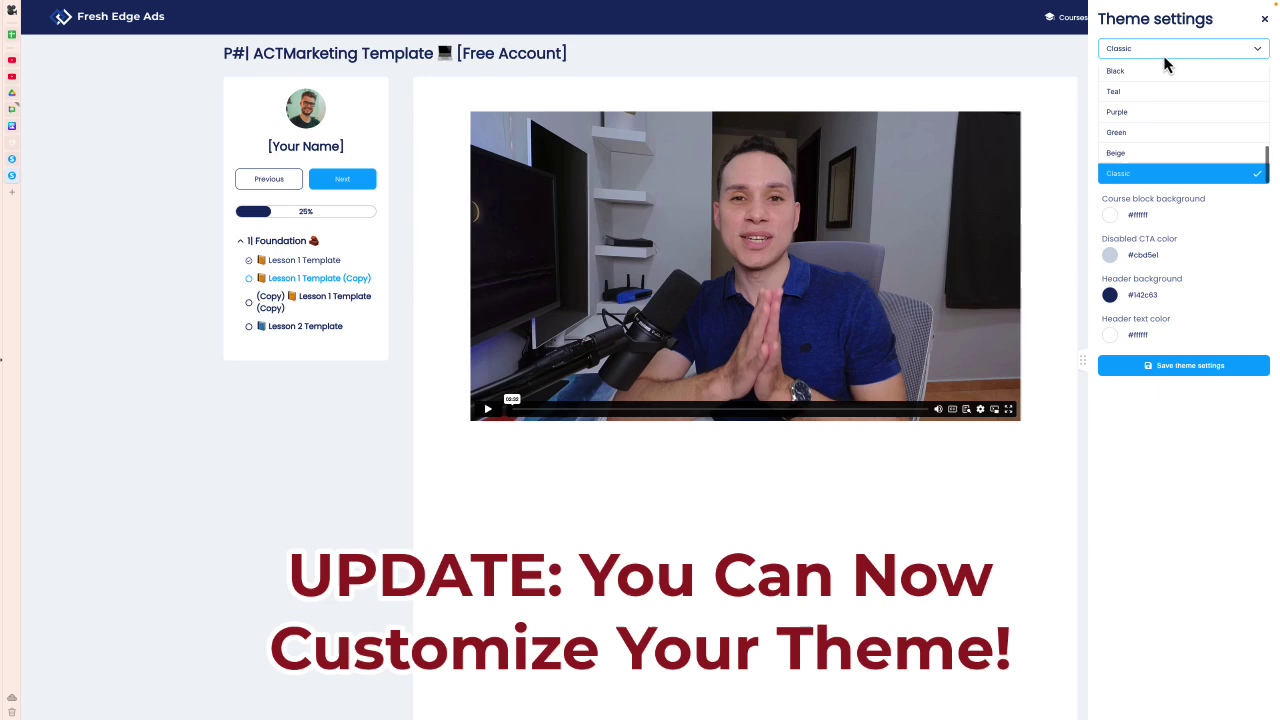
scroll(1170, 120, down, 3)
scroll(1172, 122, up, 4)
click(1170, 118)
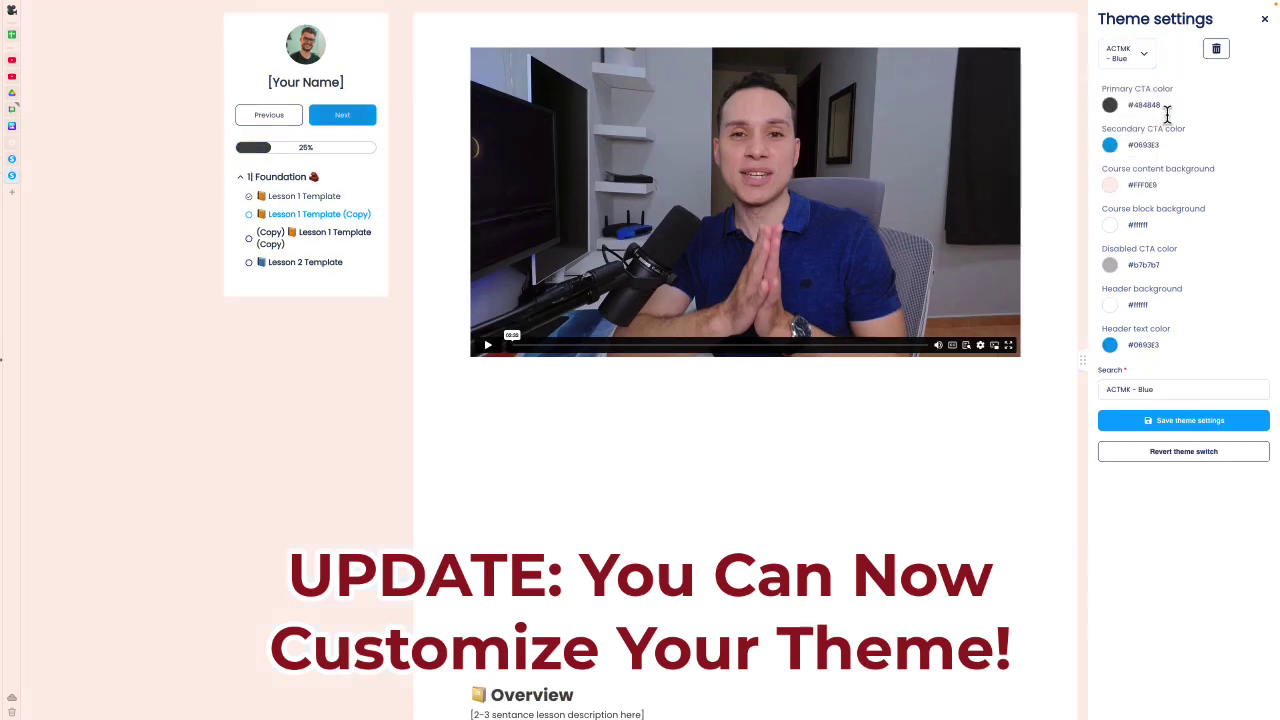
click(1152, 60)
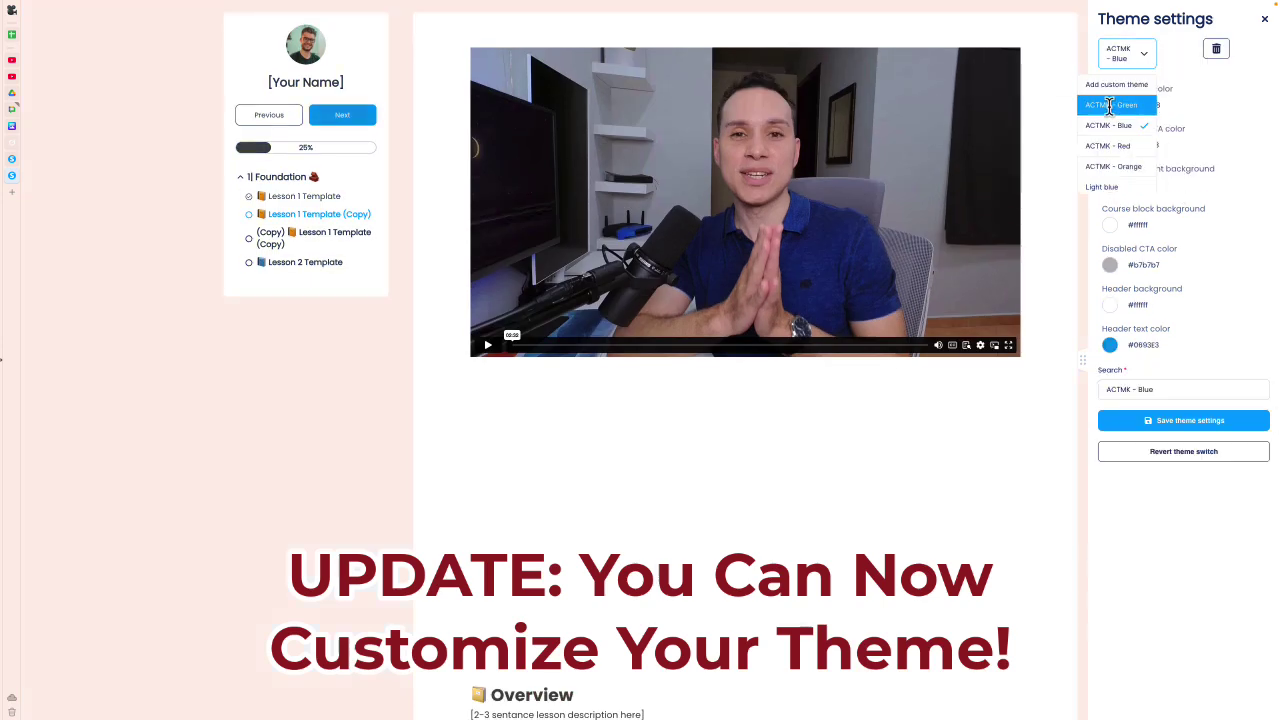
click(1125, 103)
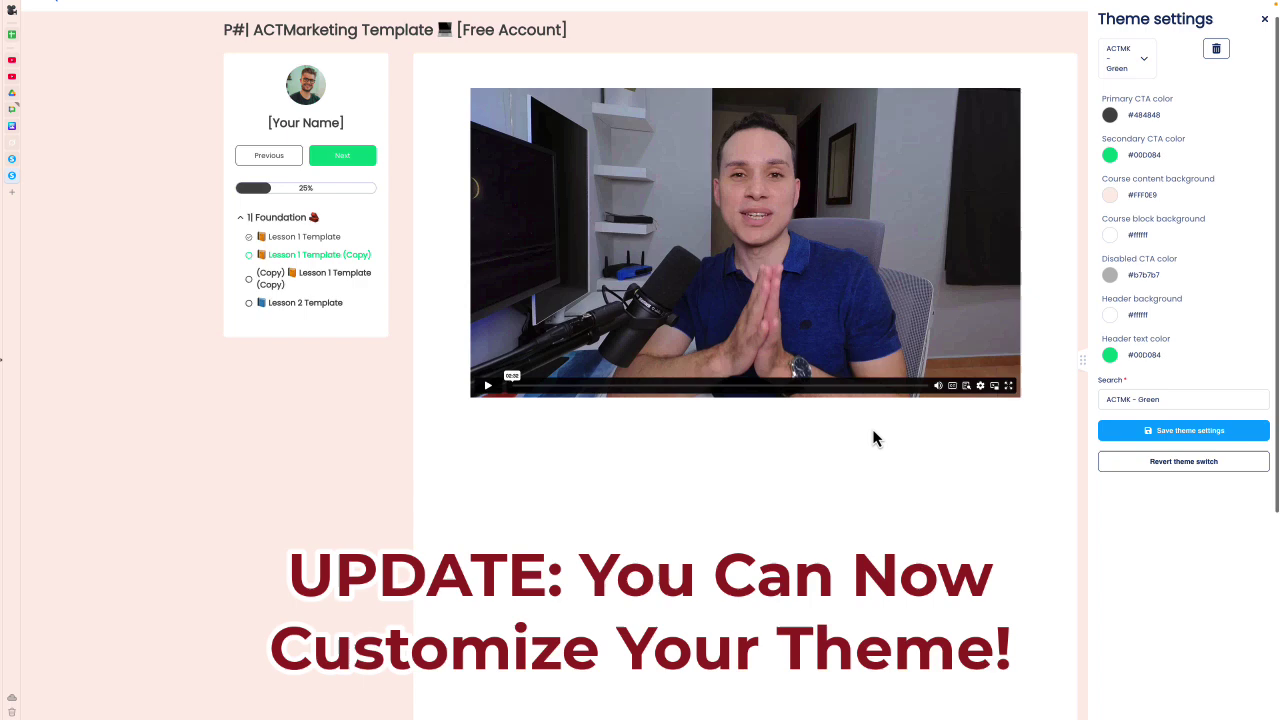
scroll(874, 437, up, 1)
click(1145, 62)
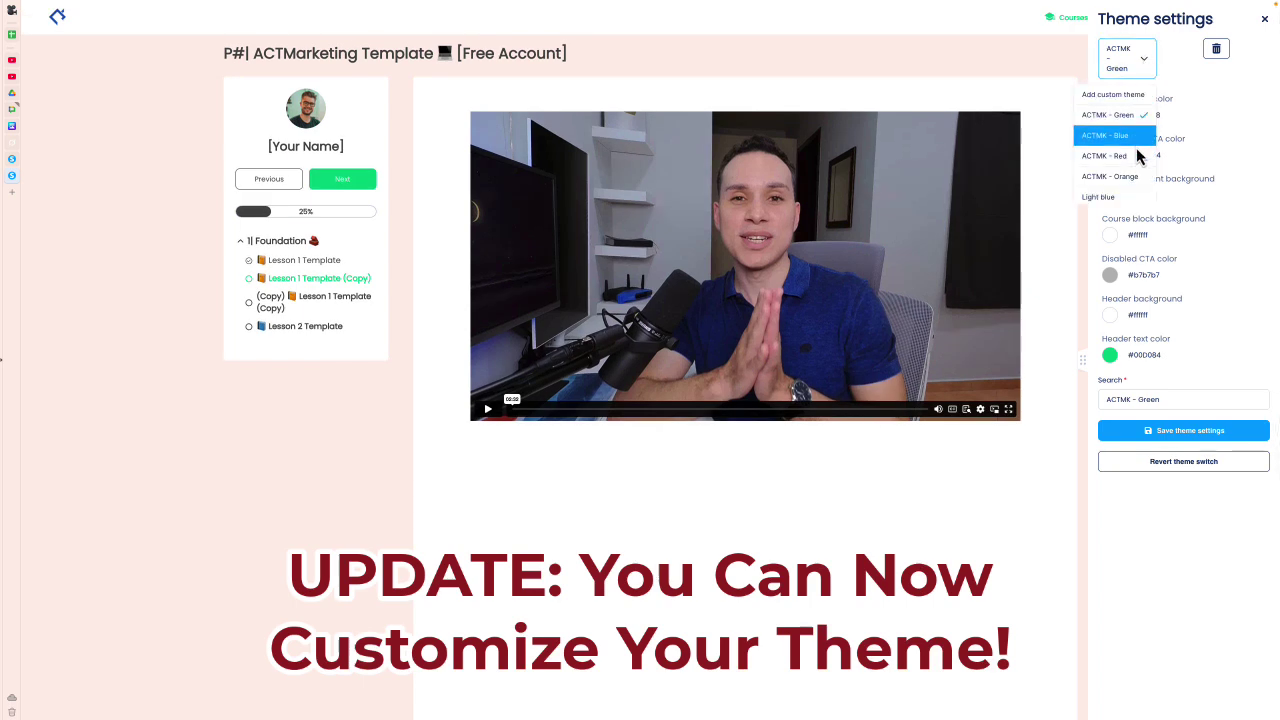
click(1138, 176)
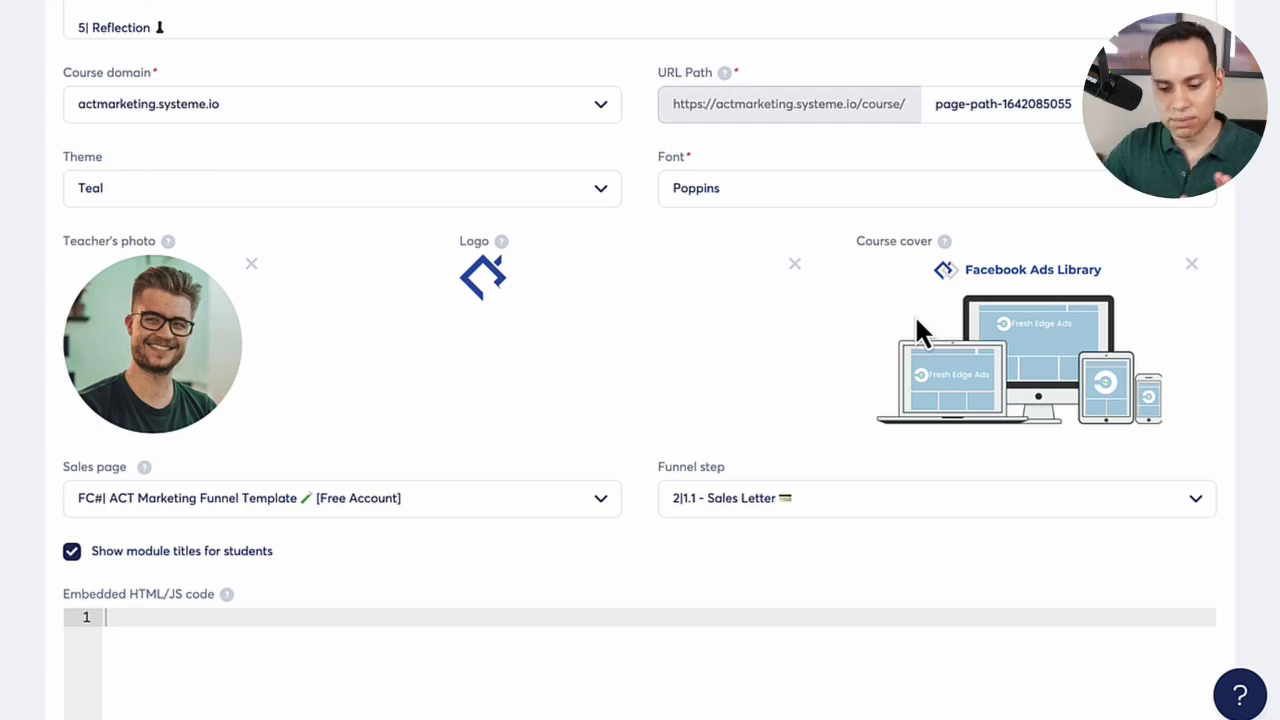
Step: Check the sales page is ACT Marketing Funnel Template with funnel step 2|1.1 - Sales Letter
scroll(665, 312, down, 3)
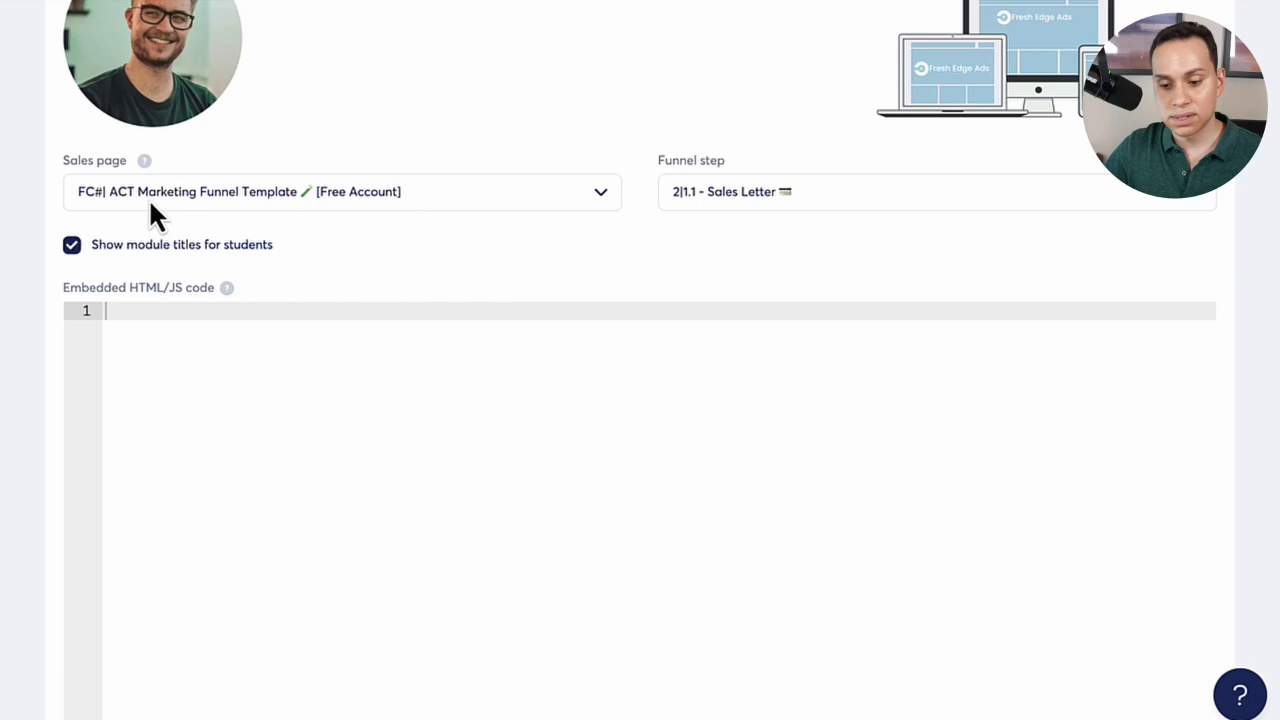
click(174, 191)
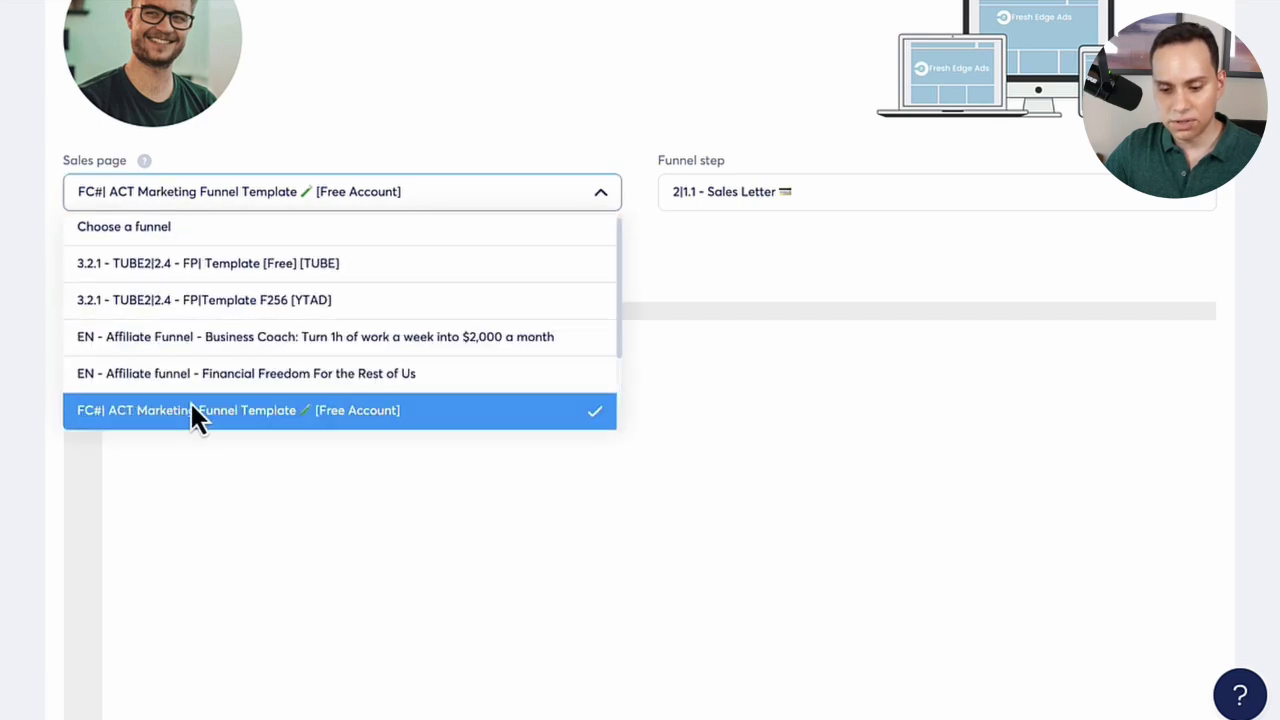
click(780, 251)
click(807, 195)
click(580, 286)
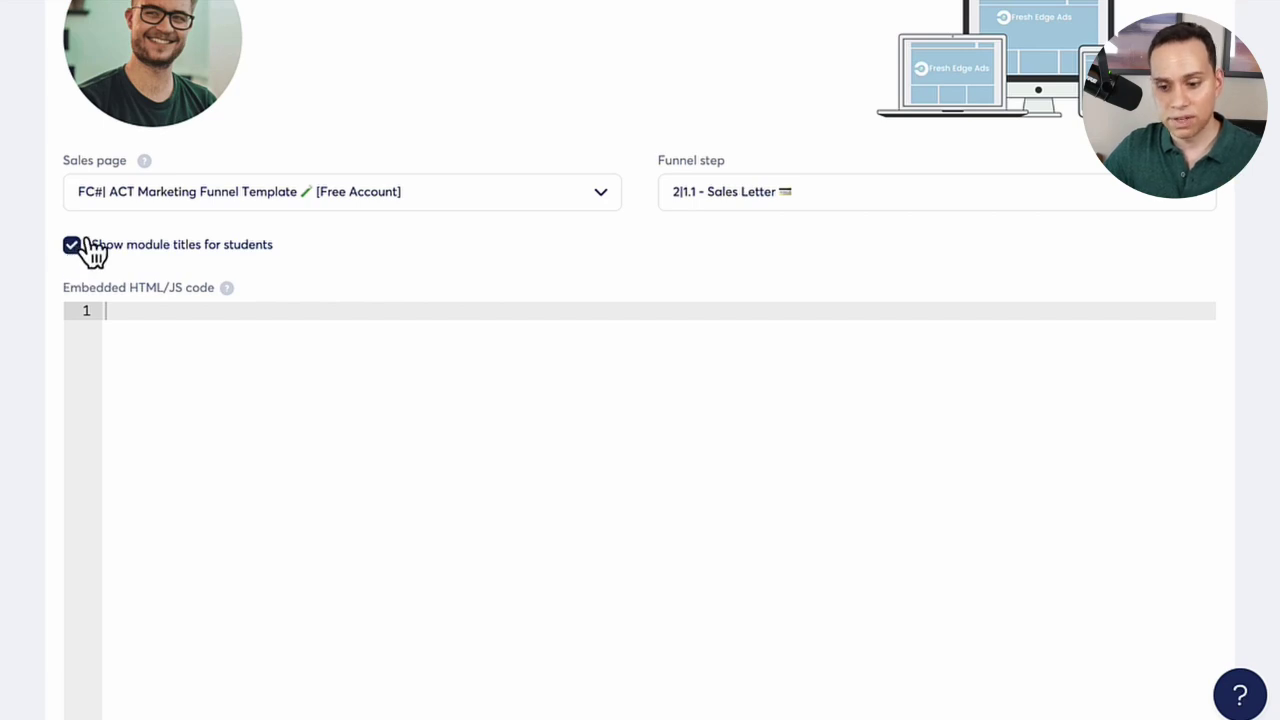
scroll(600, 230, up, 6)
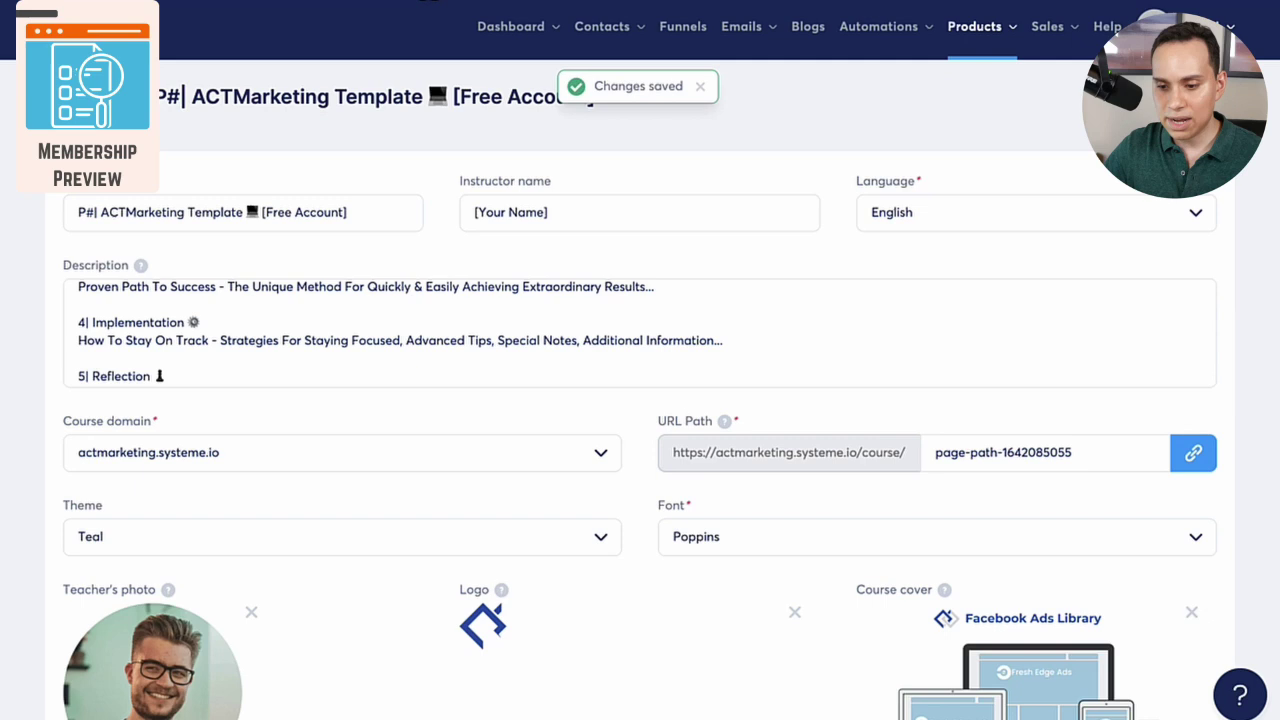
Step: Save, then inspect the course card's title, instructor and description in the Explore catalogue
click(440, 2)
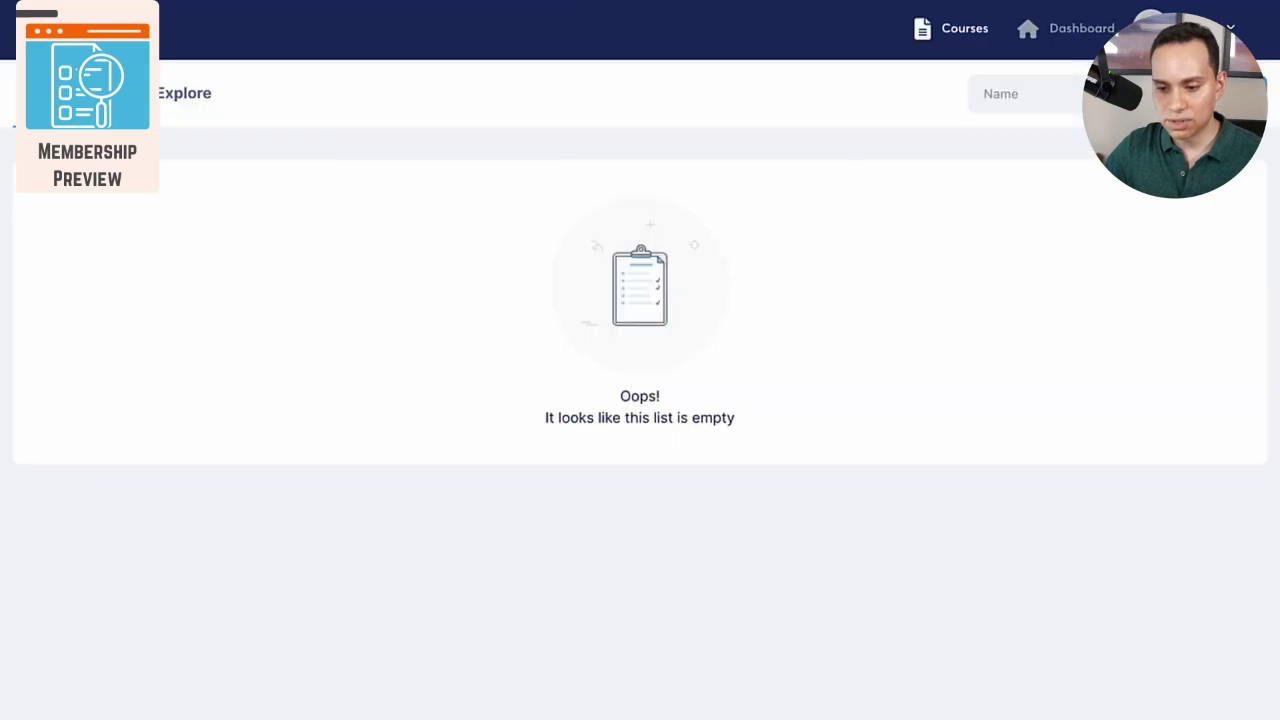
click(185, 95)
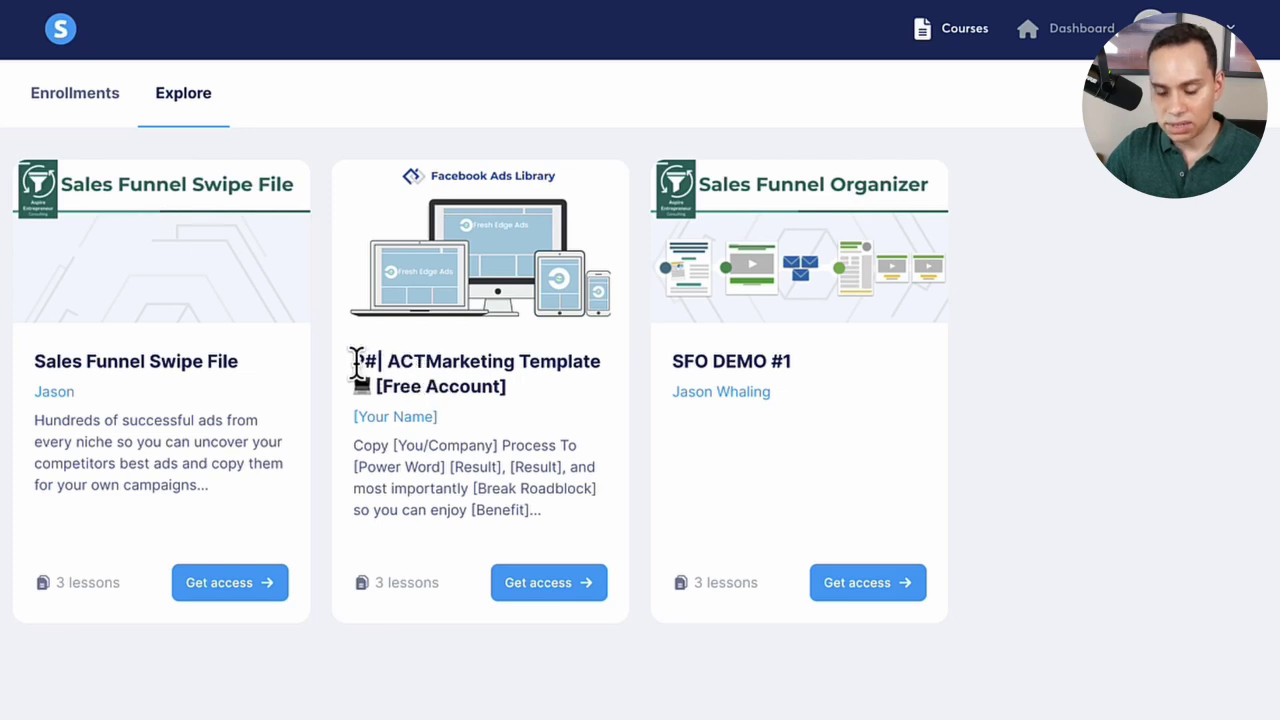
drag(354, 362, 524, 388)
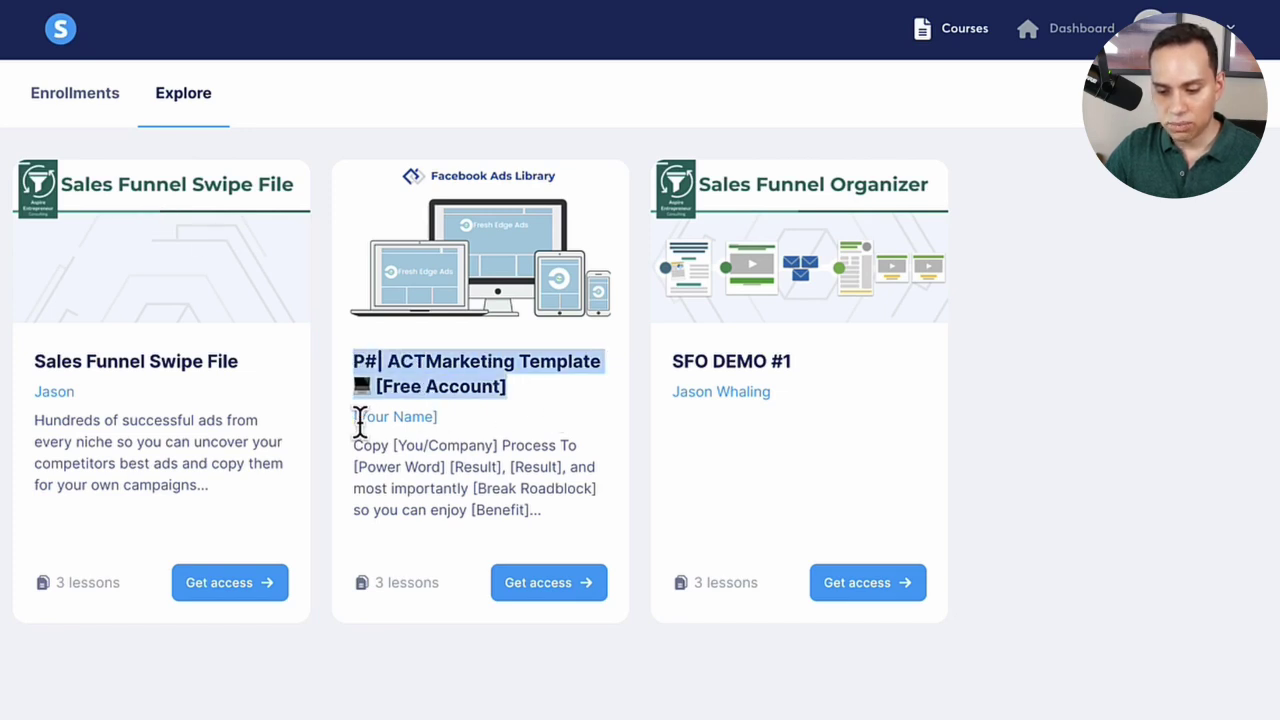
drag(355, 417, 474, 435)
scroll(366, 457, down, 4)
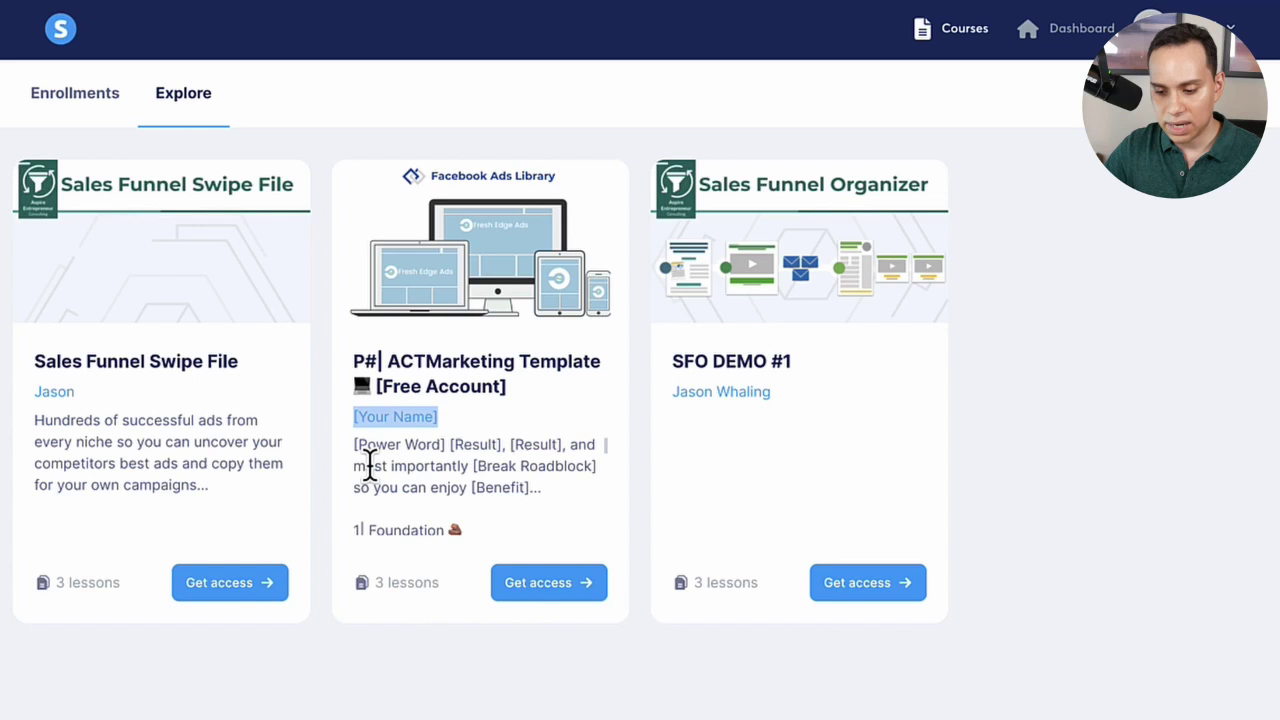
scroll(463, 480, down, 5)
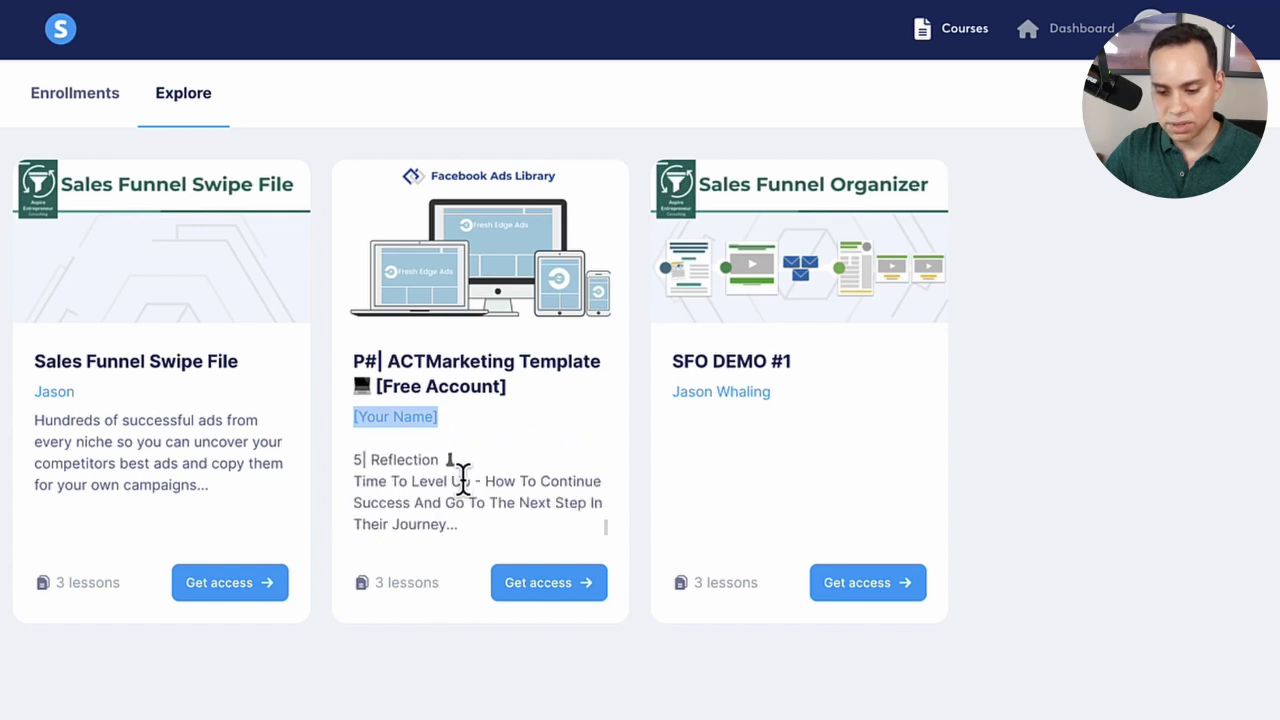
scroll(463, 478, up, 8)
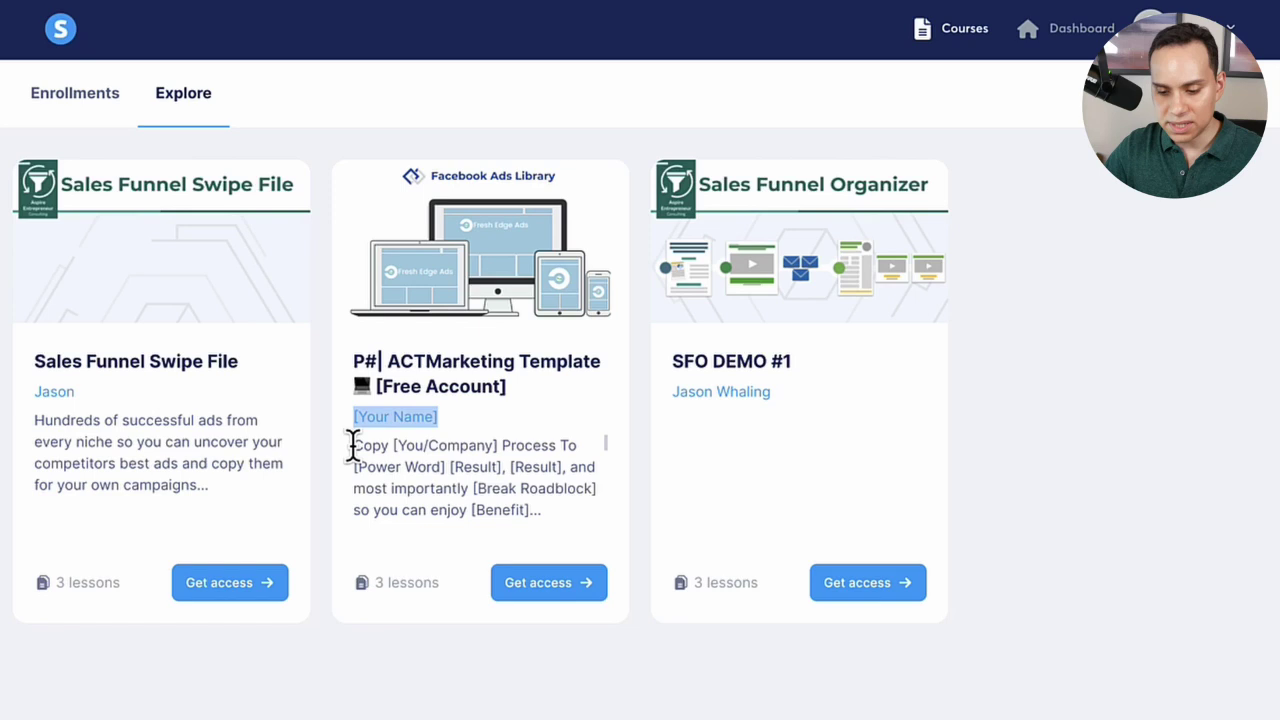
drag(352, 443, 556, 518)
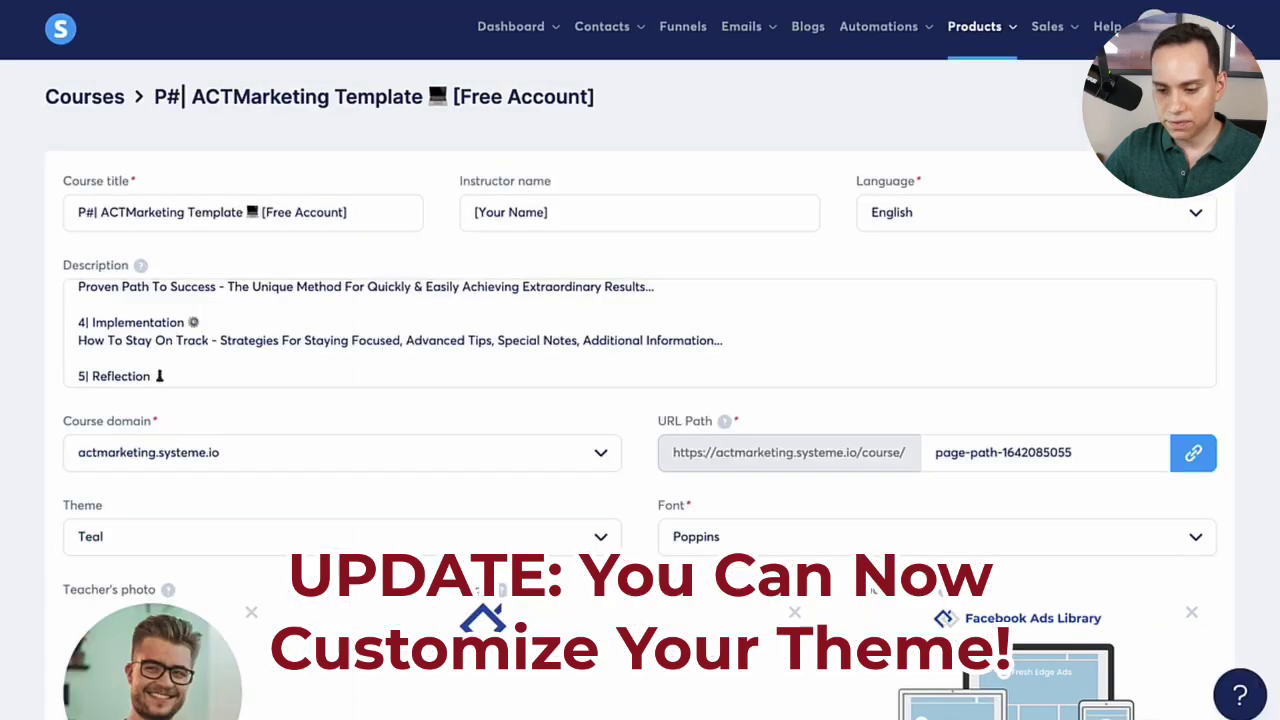
Step: Switch the course theme to Default theme
scroll(631, 363, down, 1)
click(145, 536)
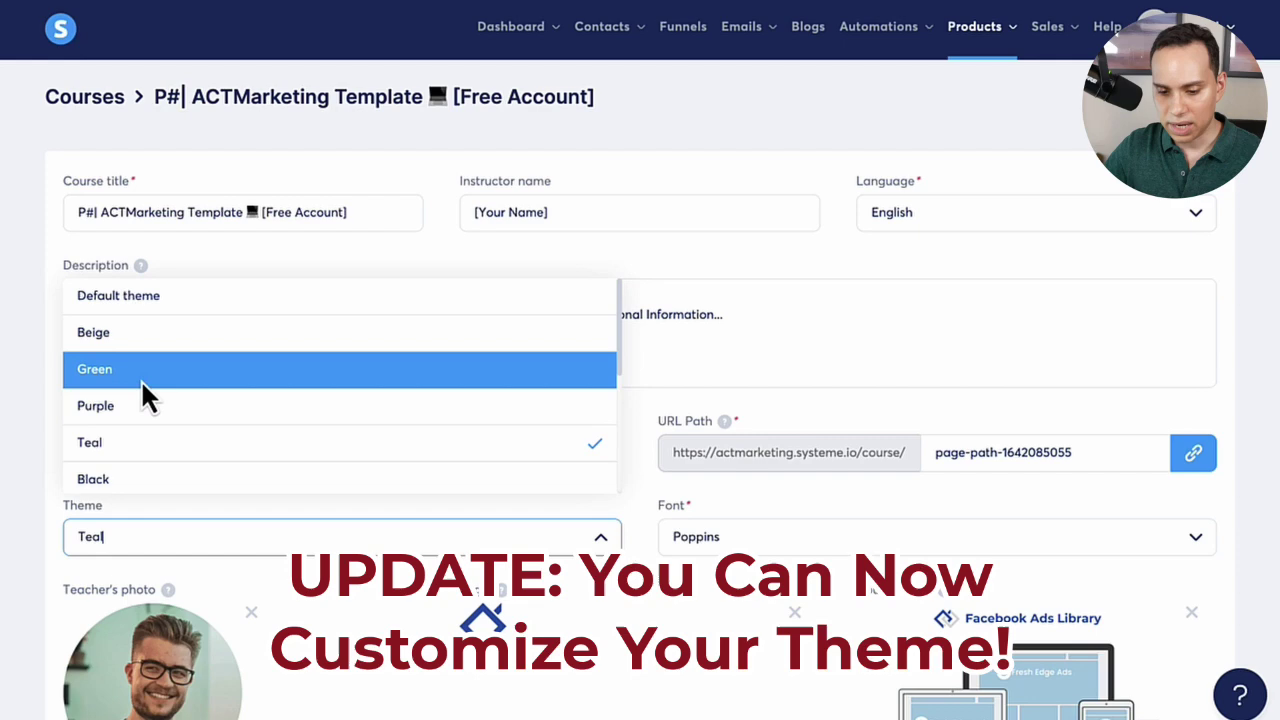
click(180, 308)
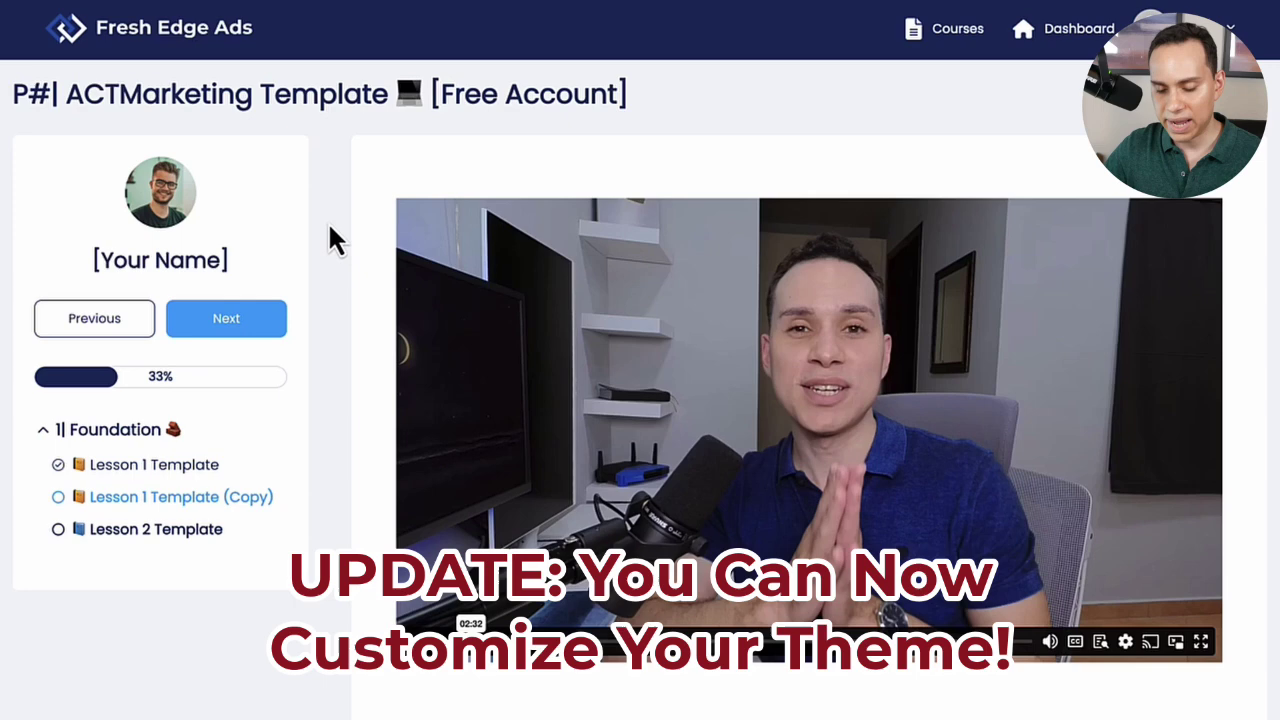
Step: Review the student lesson page, collapsing and re-expanding the Foundation module
scroll(328, 221, down, 1)
scroll(330, 226, up, 1)
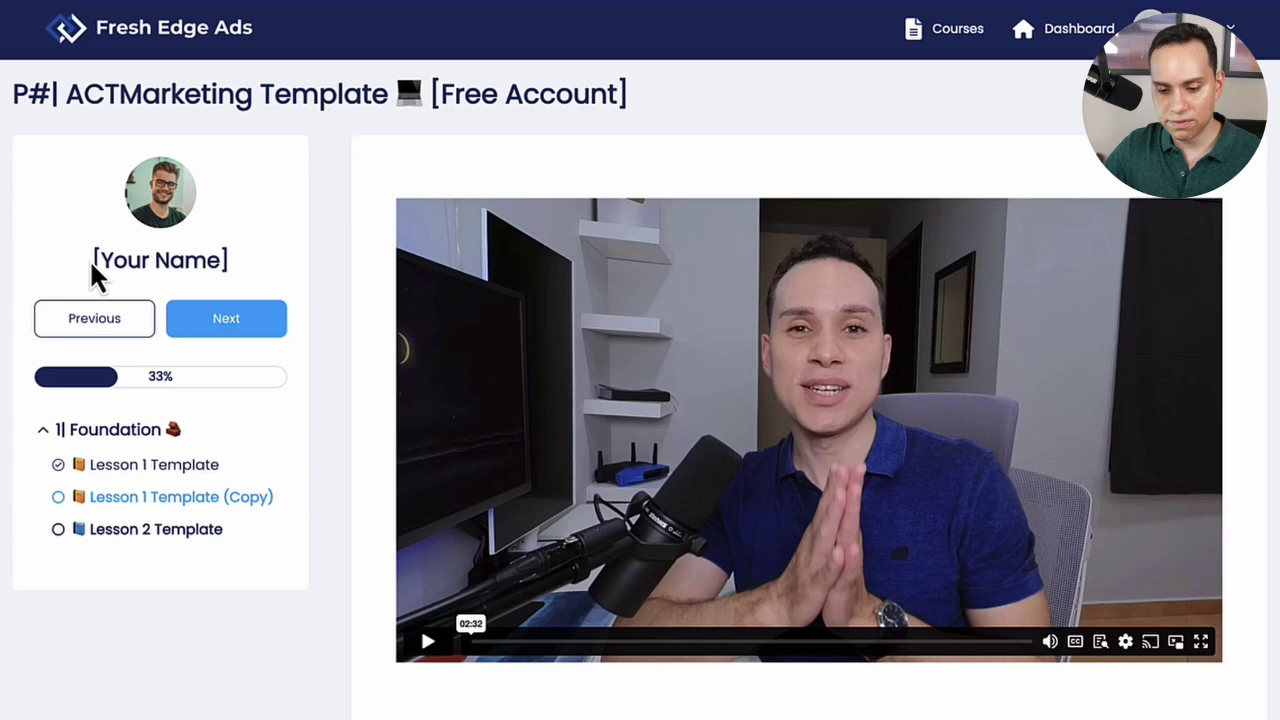
drag(92, 270, 280, 277)
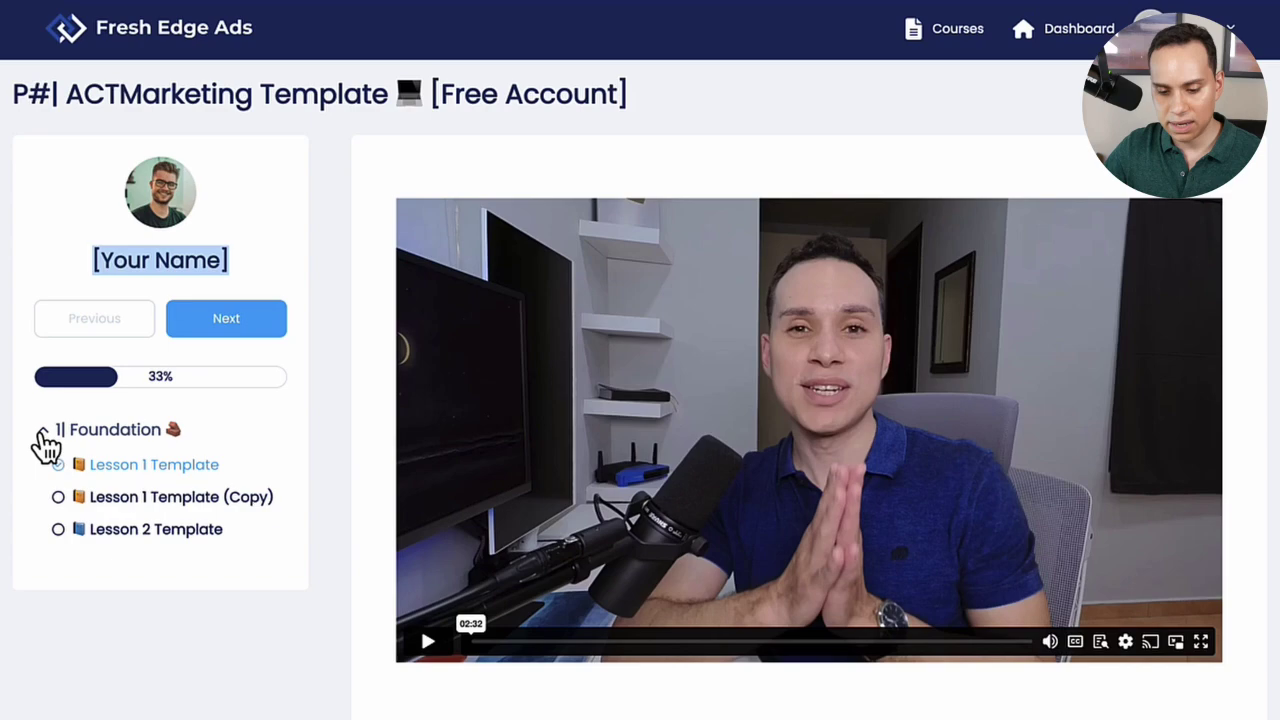
click(42, 432)
click(42, 432)
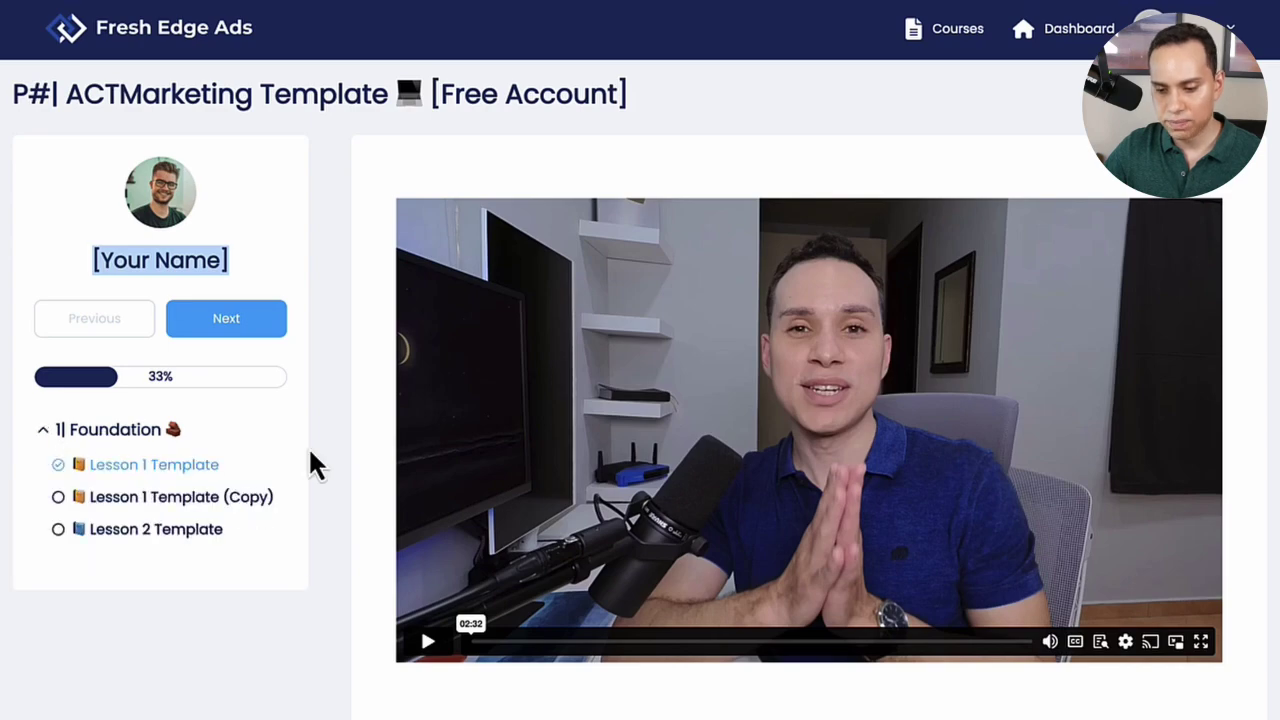
scroll(560, 350, down, 8)
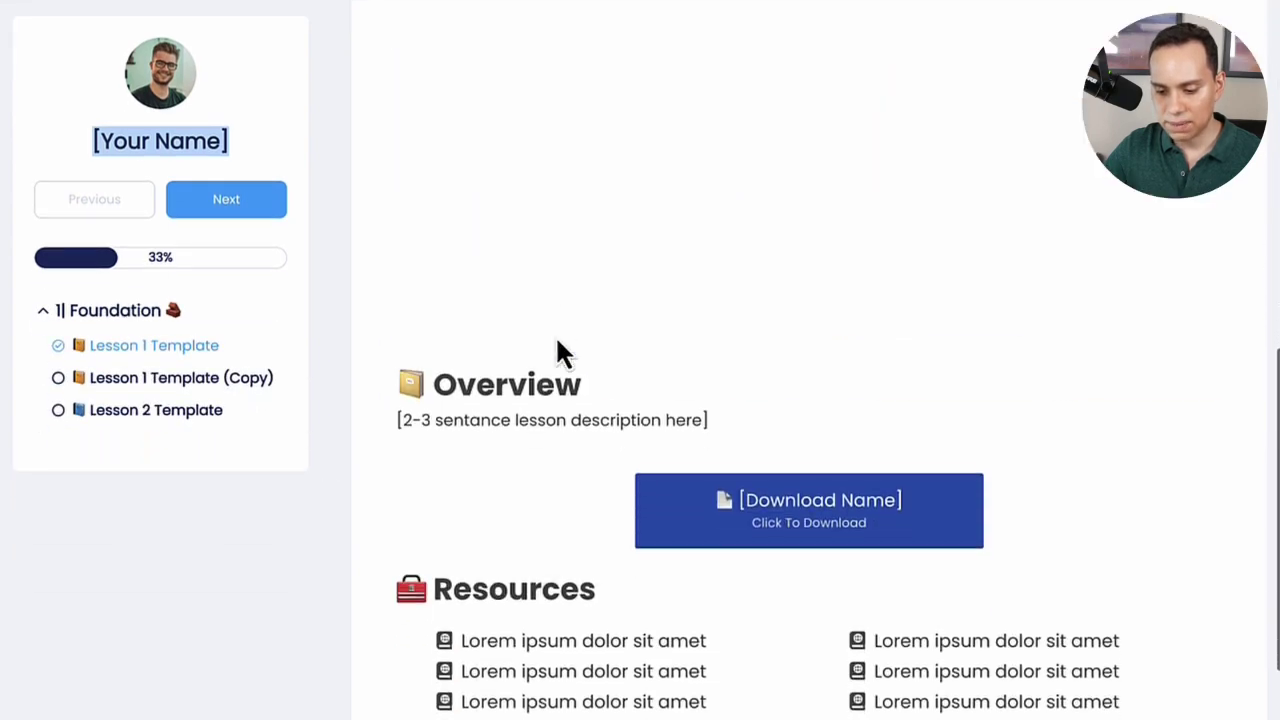
scroll(556, 352, down, 2)
scroll(625, 450, up, 10)
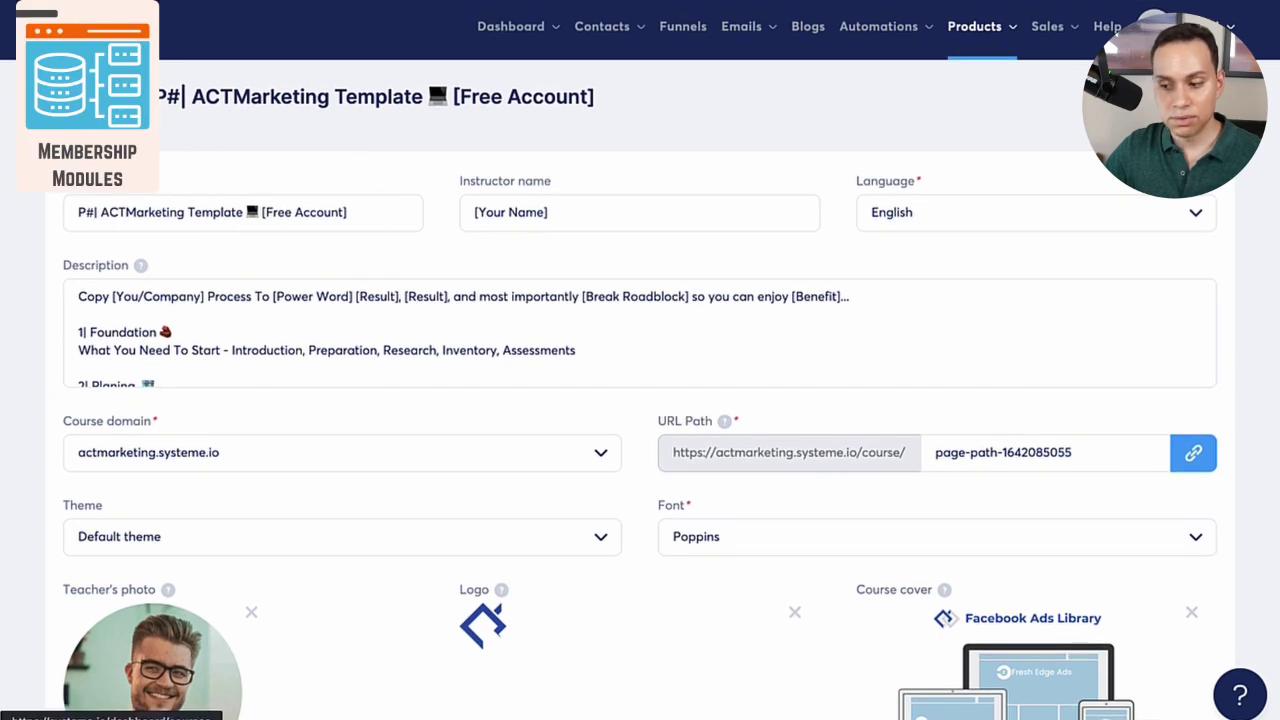
key(alt+Left)
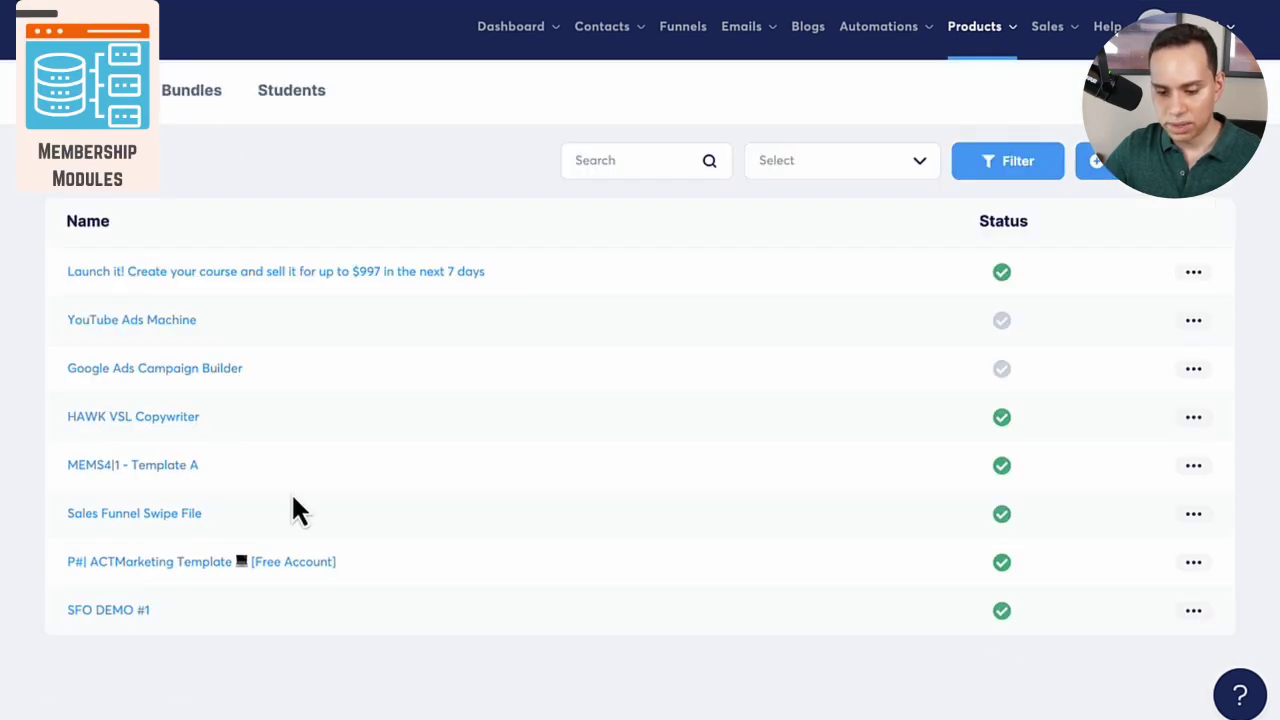
click(286, 577)
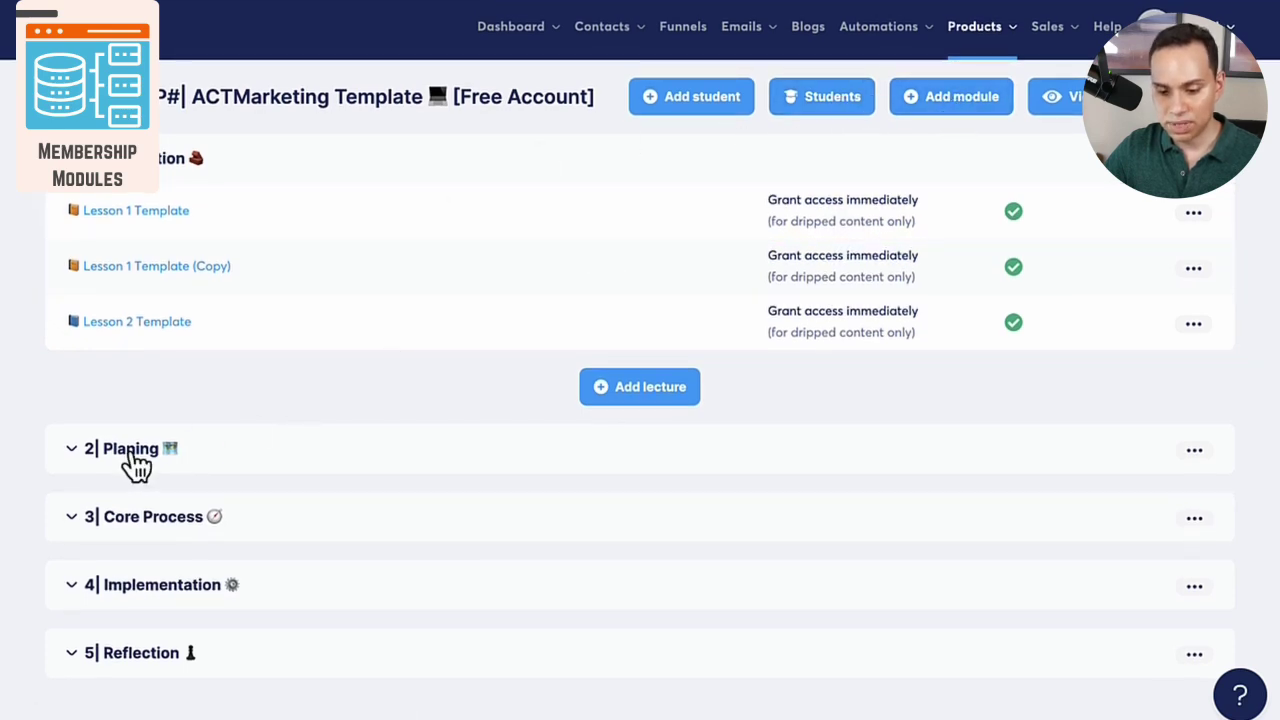
click(76, 452)
click(78, 455)
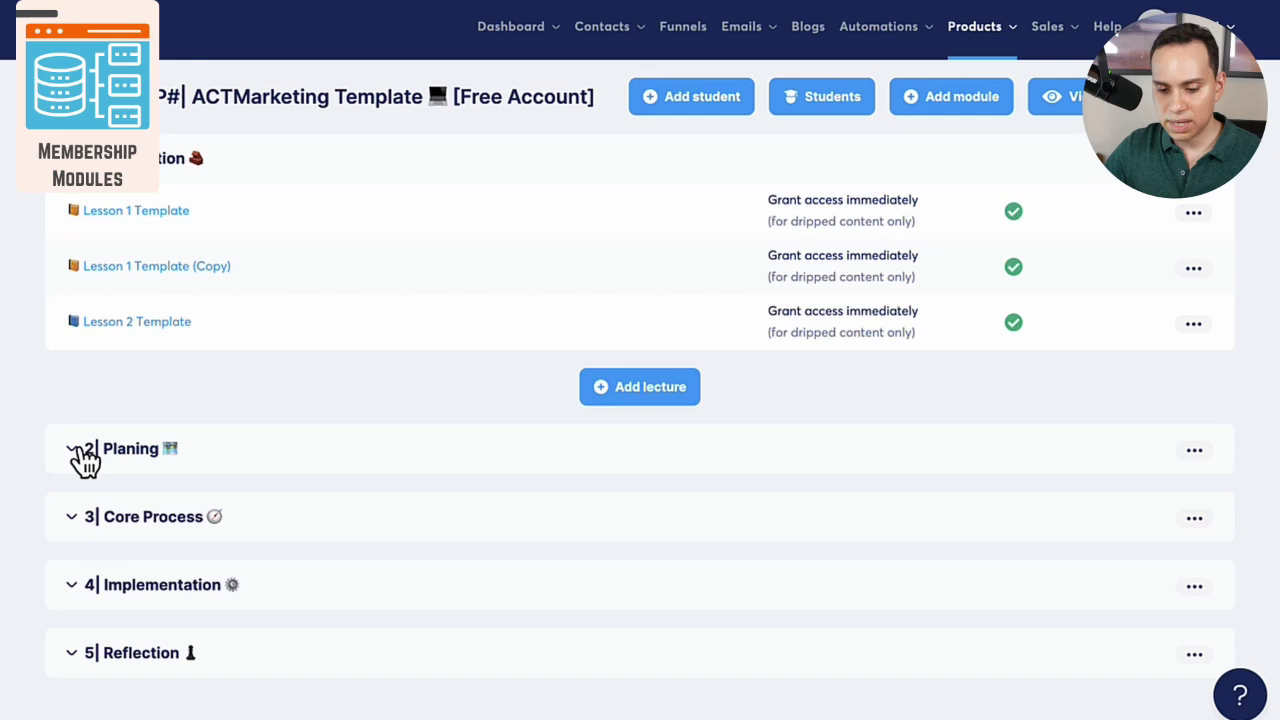
click(74, 524)
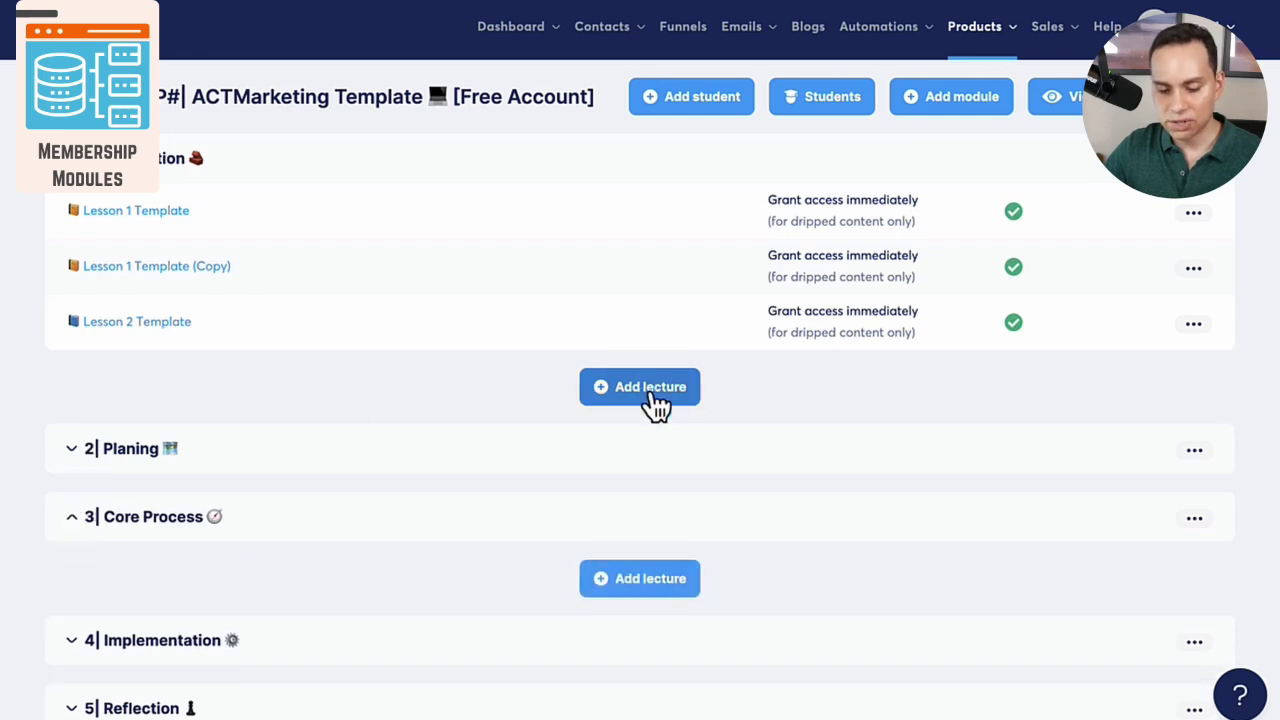
click(75, 528)
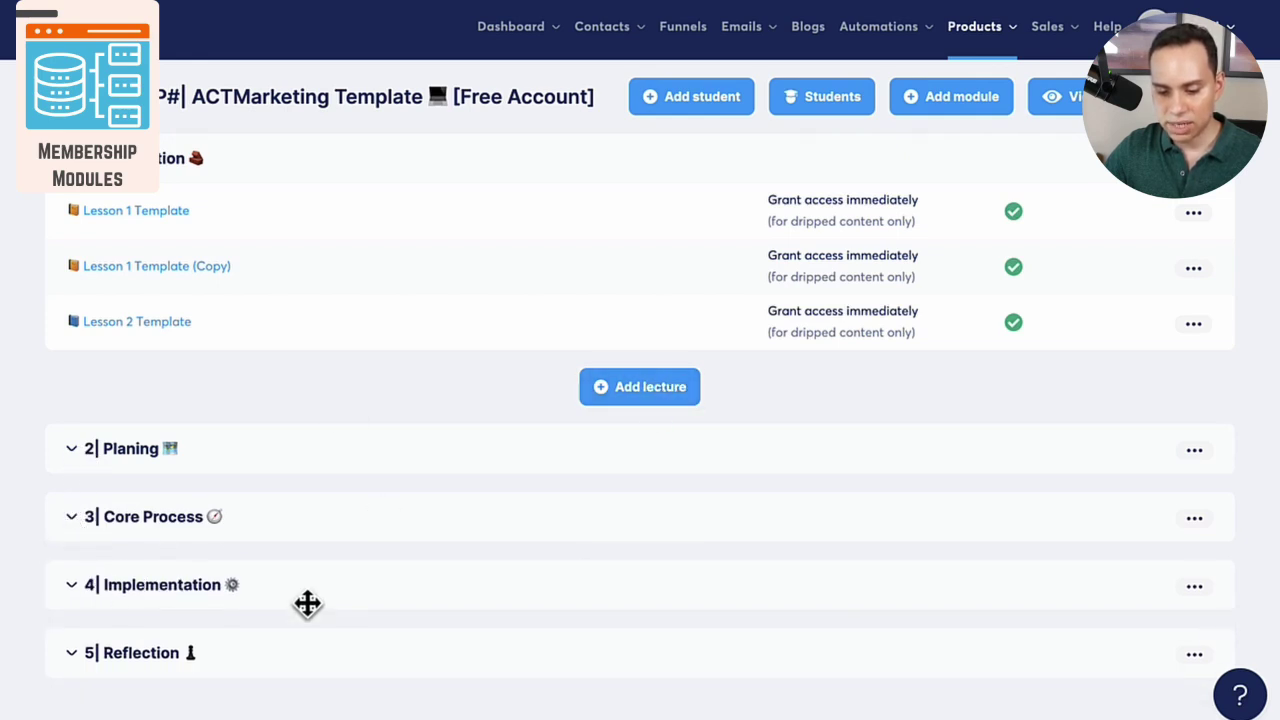
drag(306, 603, 318, 503)
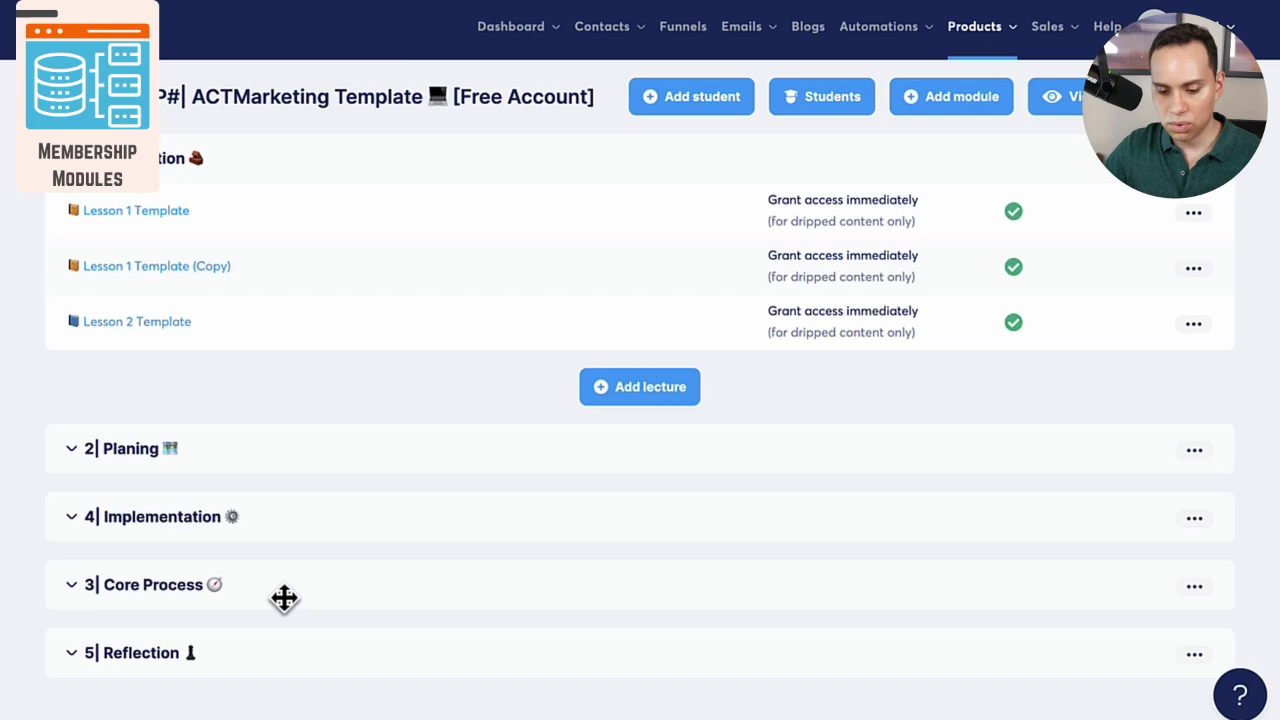
drag(283, 597, 280, 515)
drag(258, 264, 198, 465)
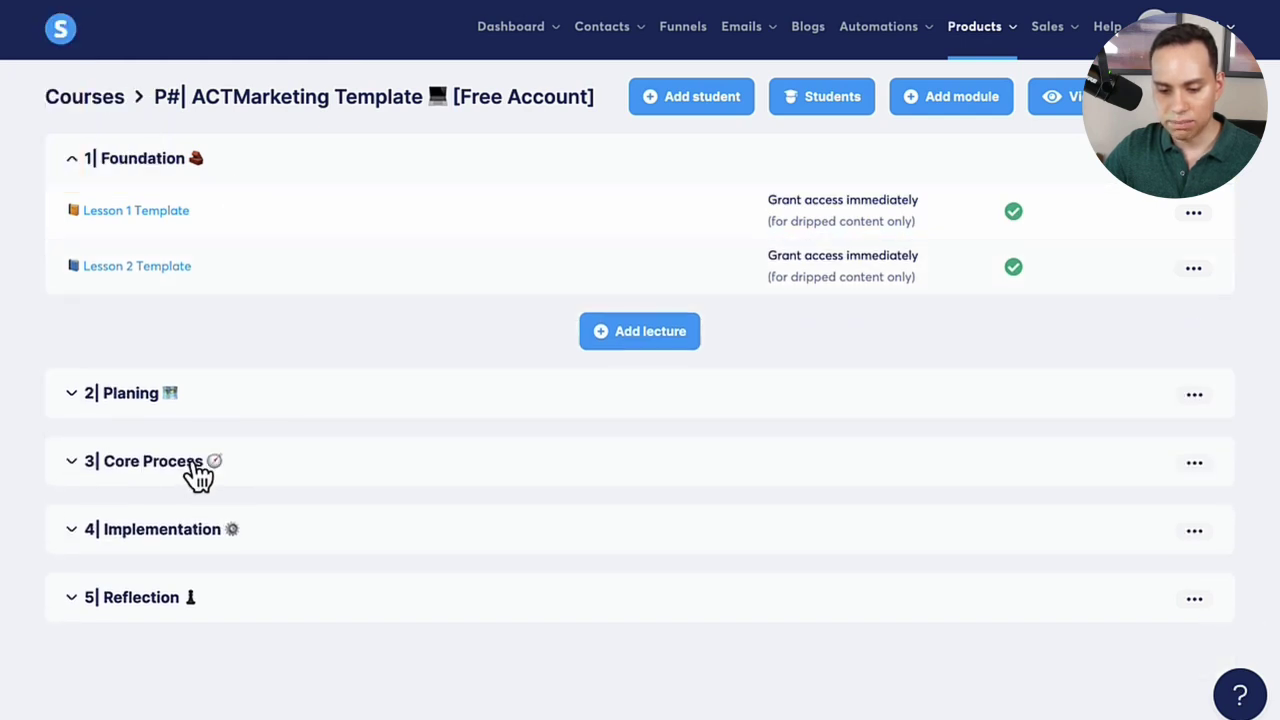
click(82, 400)
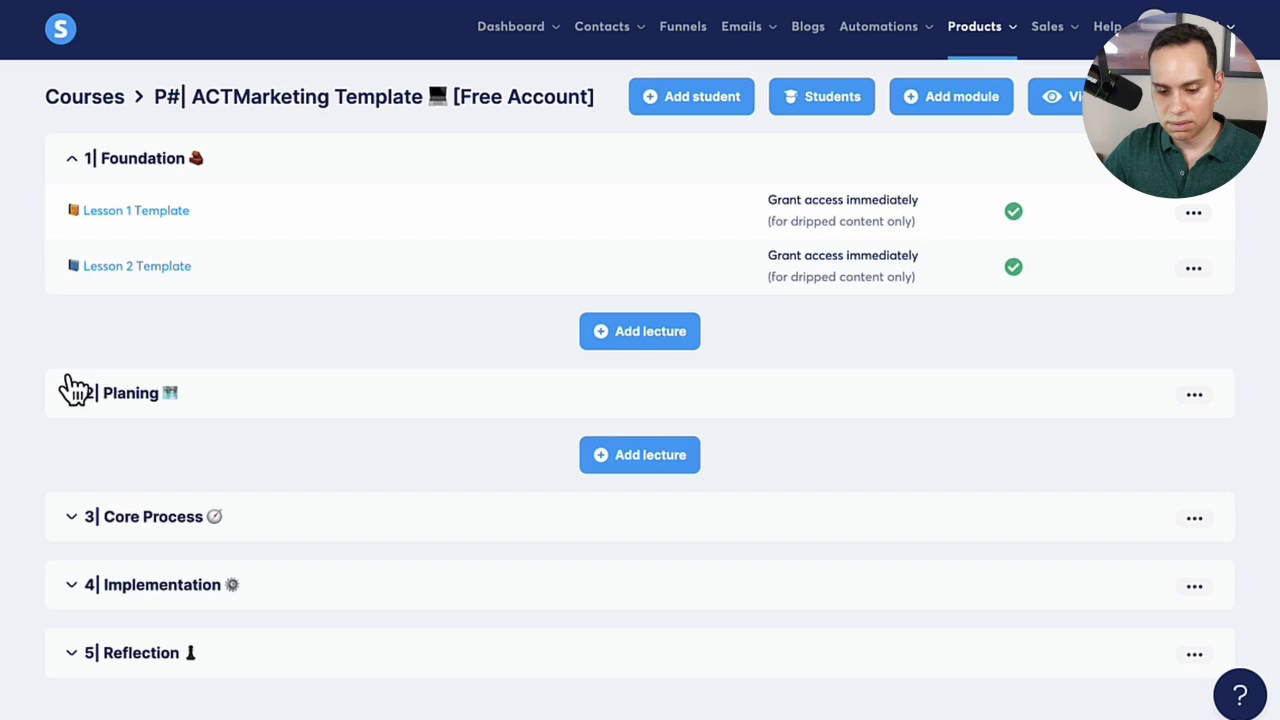
click(78, 518)
drag(237, 560, 388, 262)
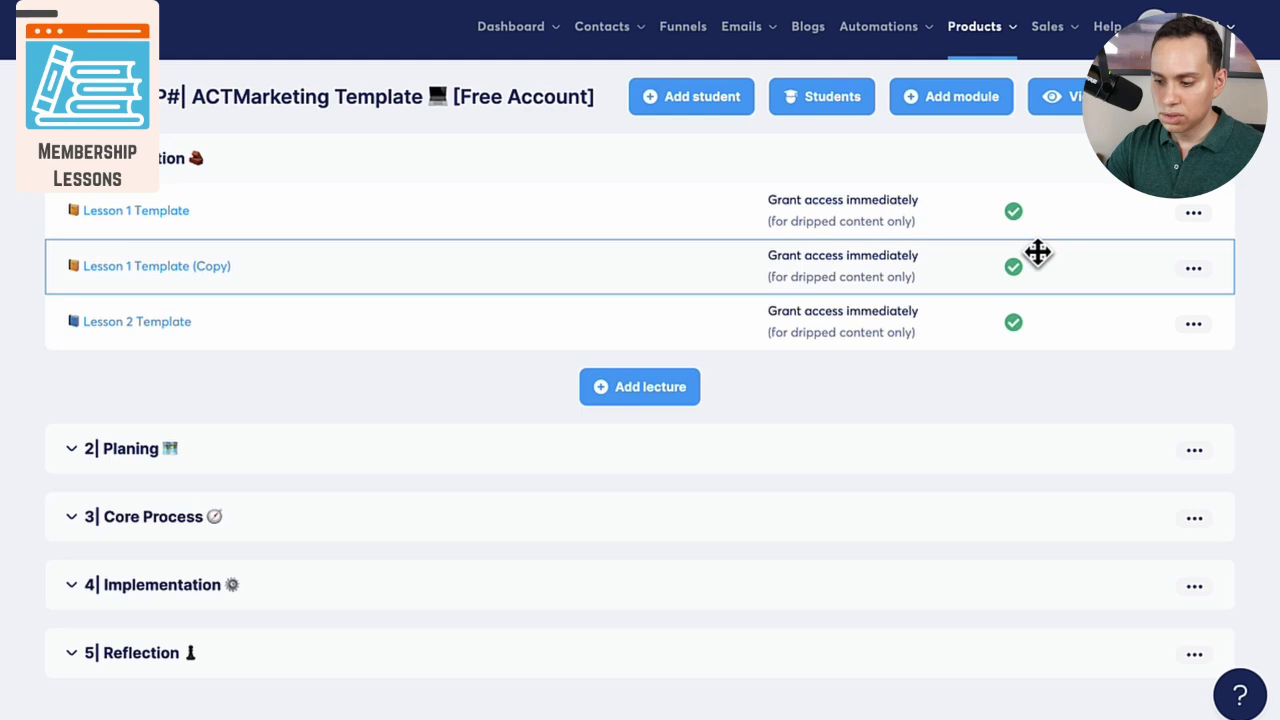
click(1194, 270)
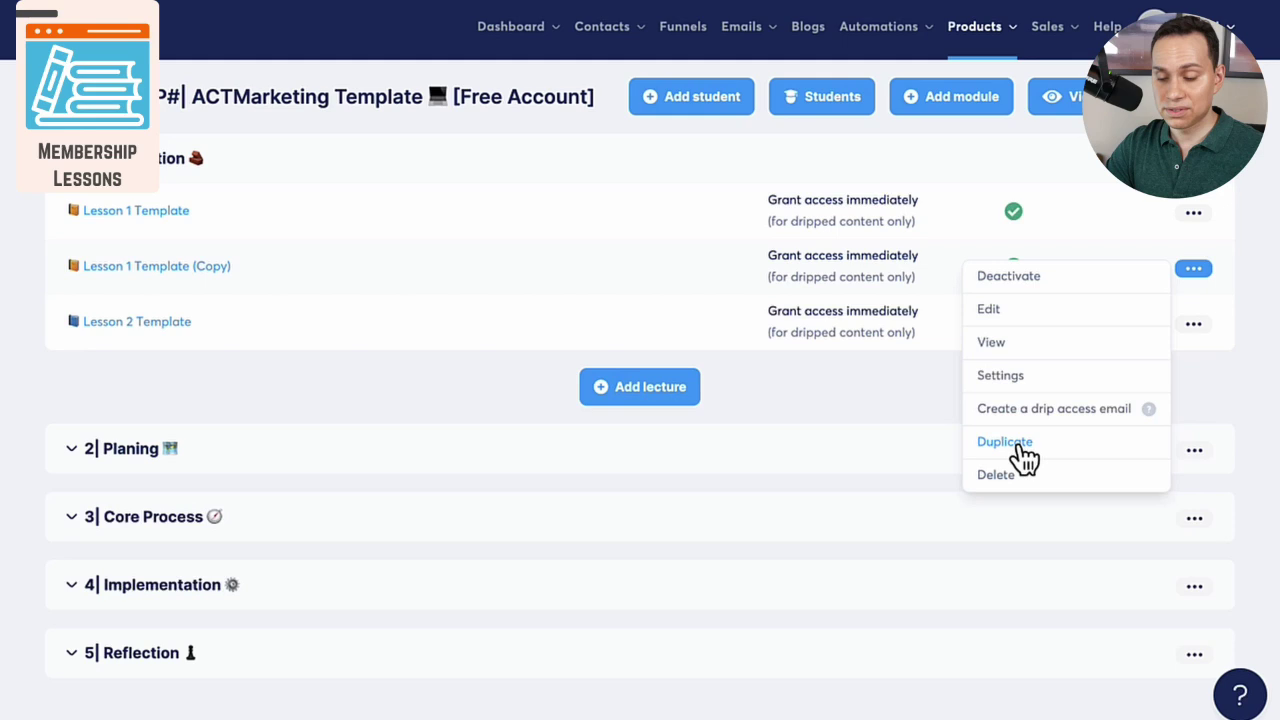
click(1008, 376)
click(426, 400)
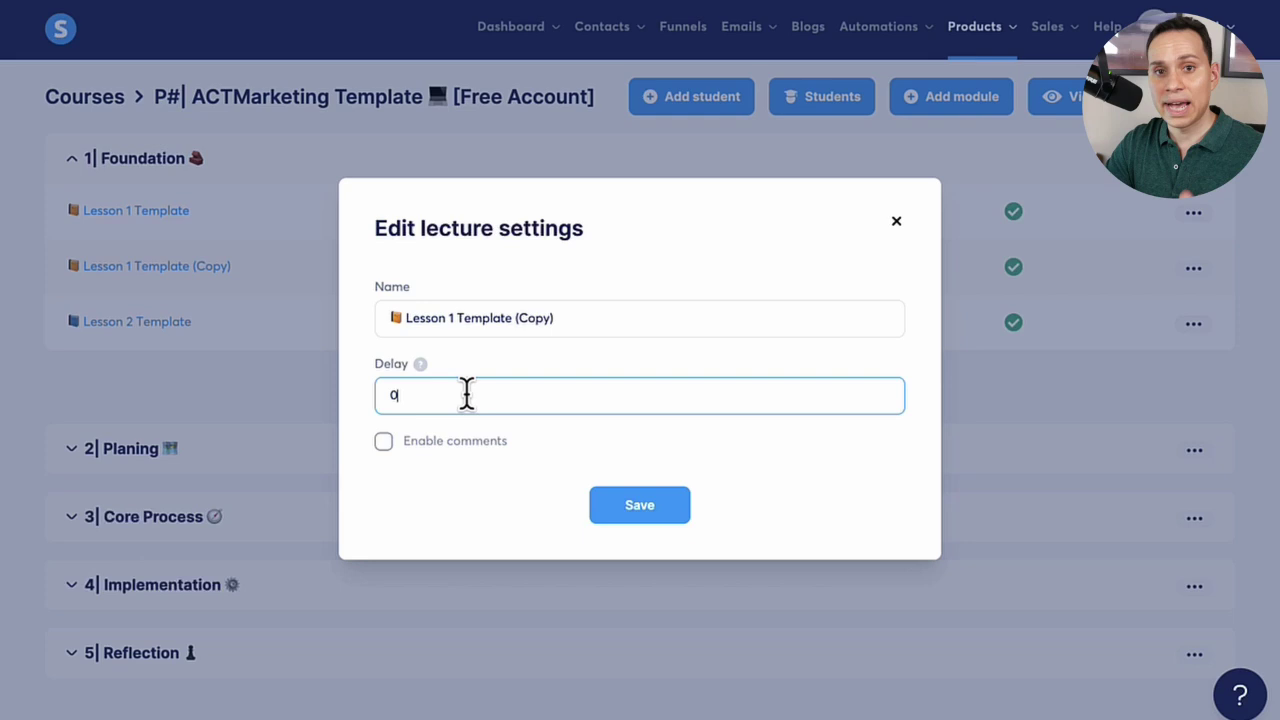
click(438, 447)
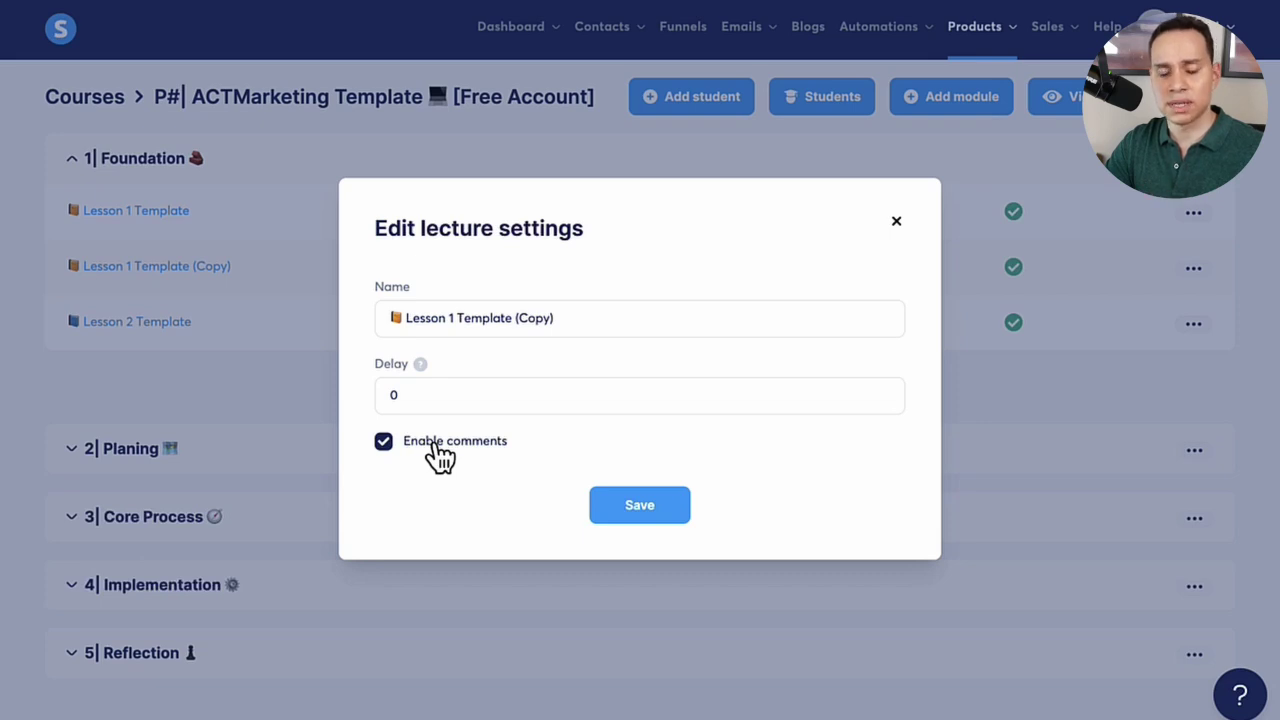
click(438, 447)
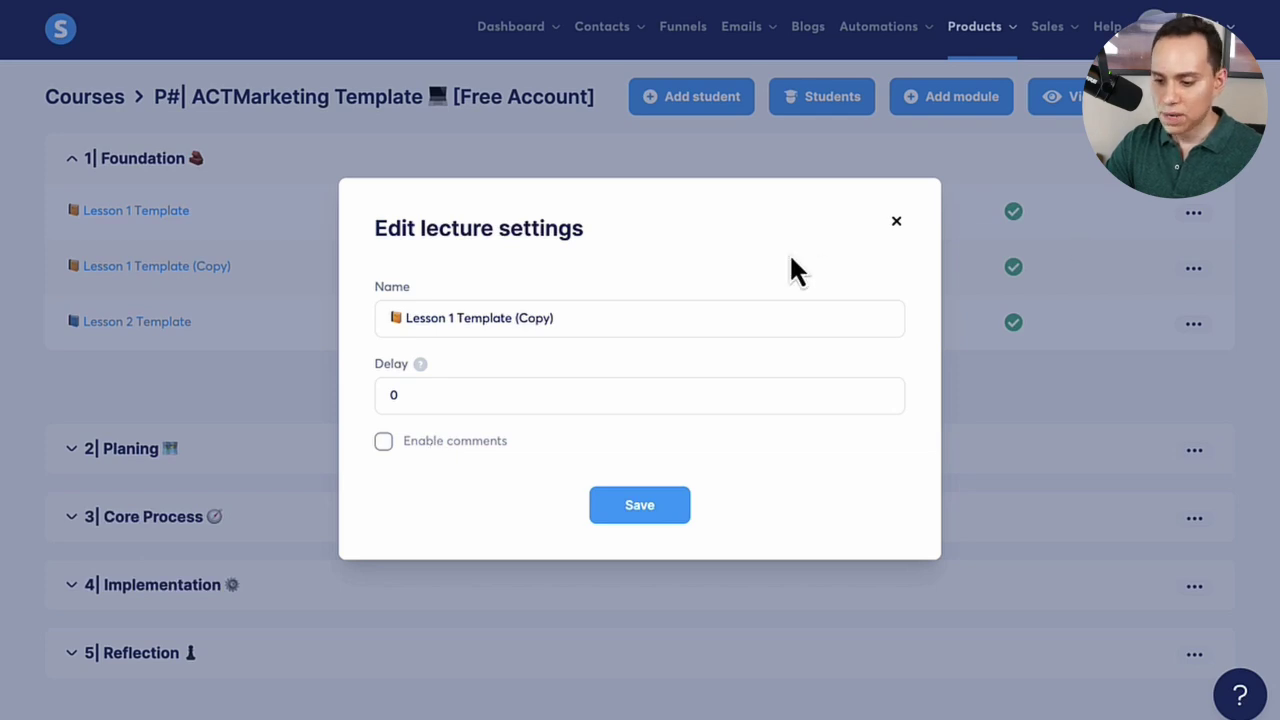
Step: Close the lesson settings unsaved and open Lesson 1 Template in the page editor
click(897, 223)
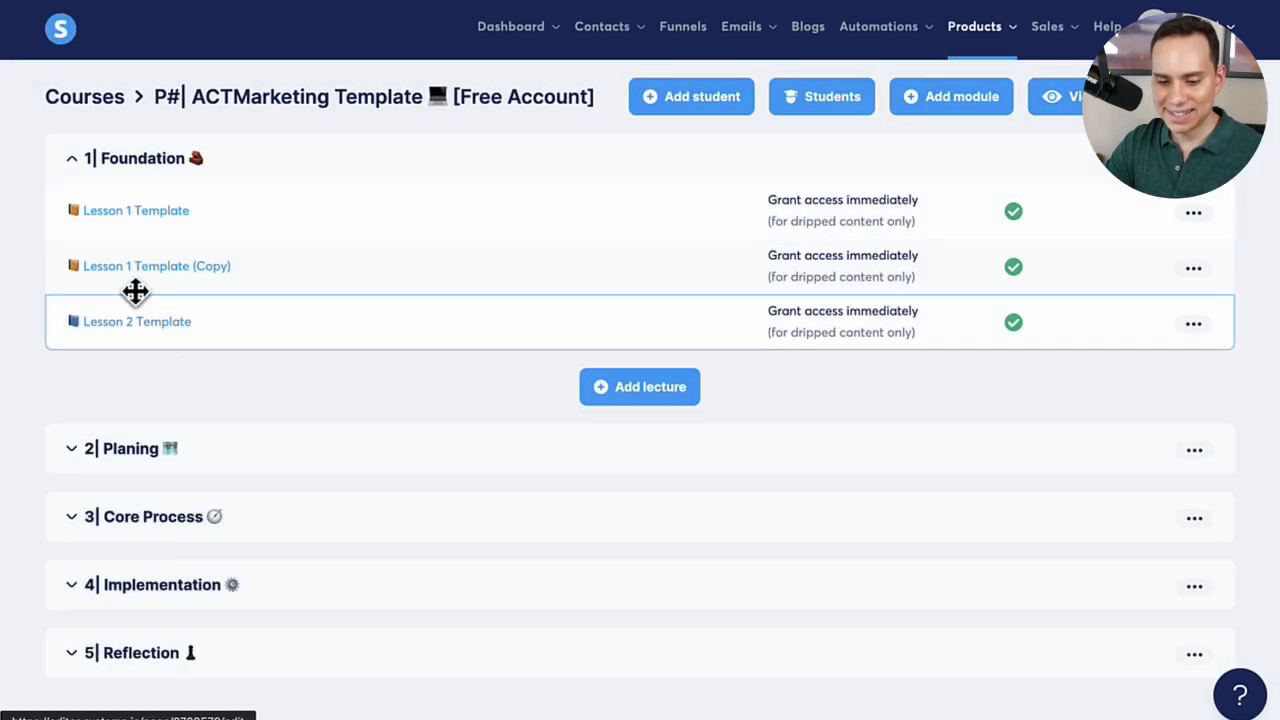
click(127, 230)
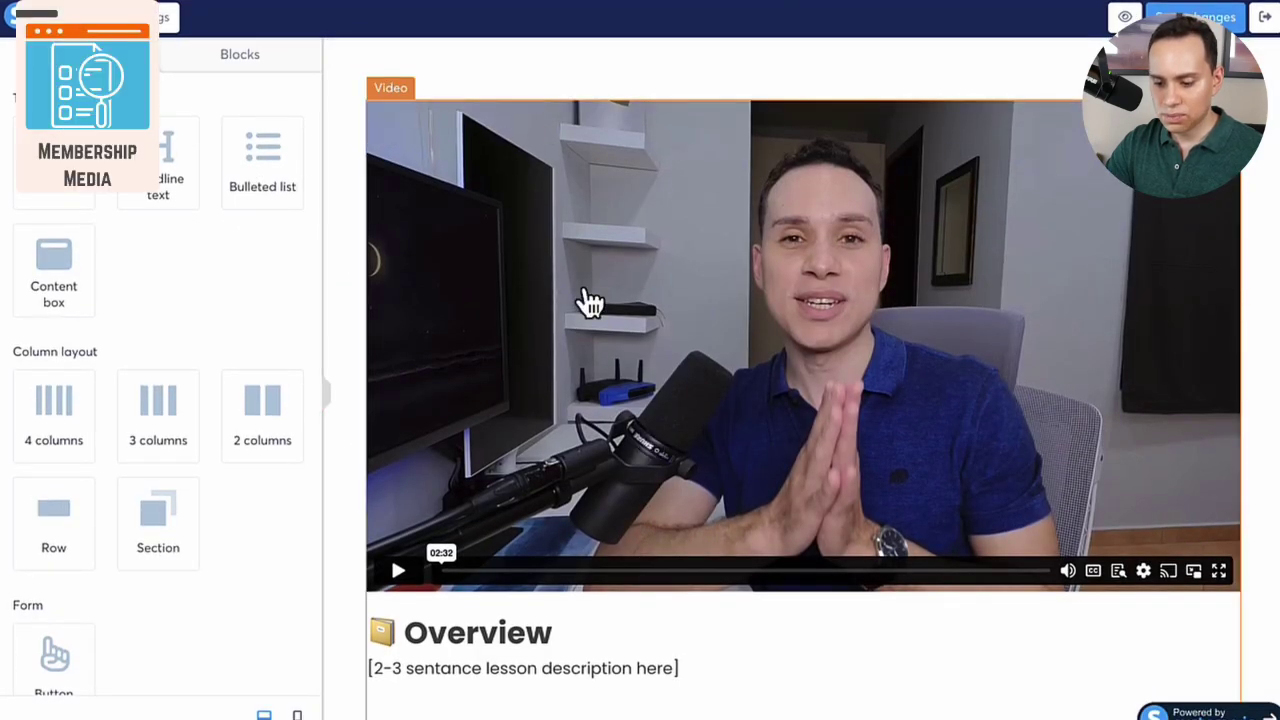
scroll(585, 300, down, 3)
scroll(585, 300, up, 3)
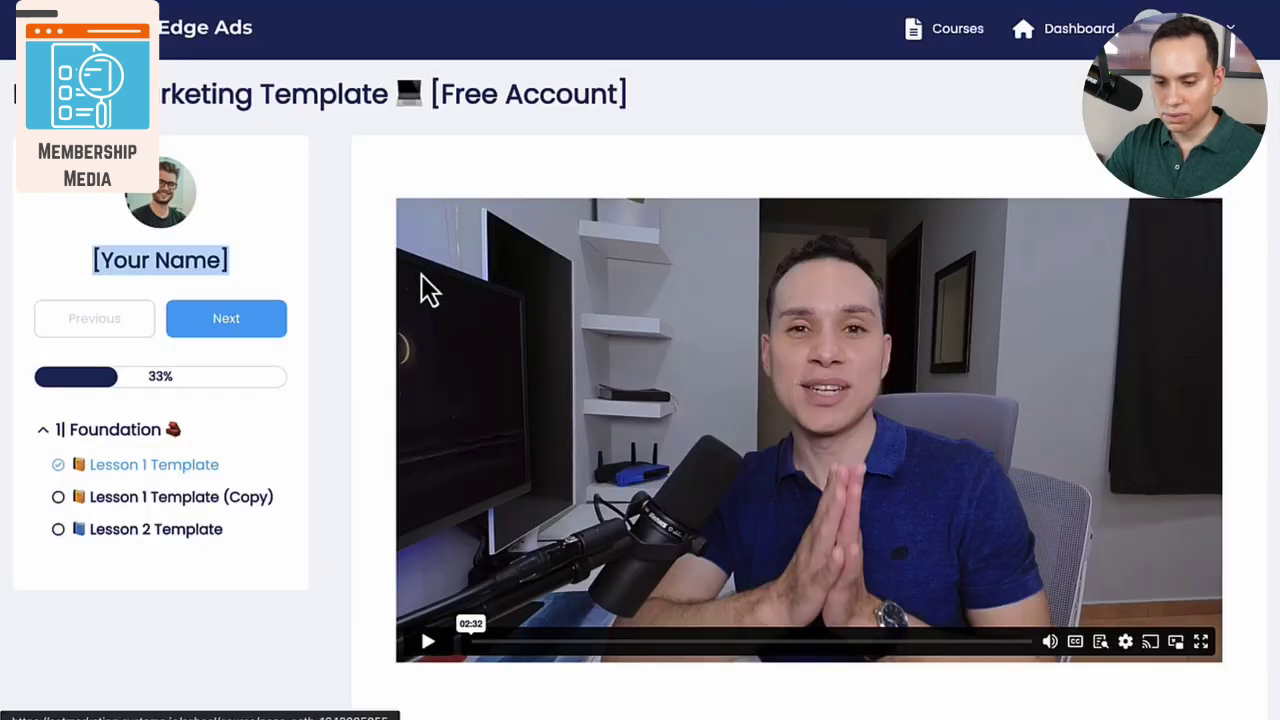
scroll(392, 306, down, 4)
scroll(392, 316, down, 4)
scroll(400, 310, up, 4)
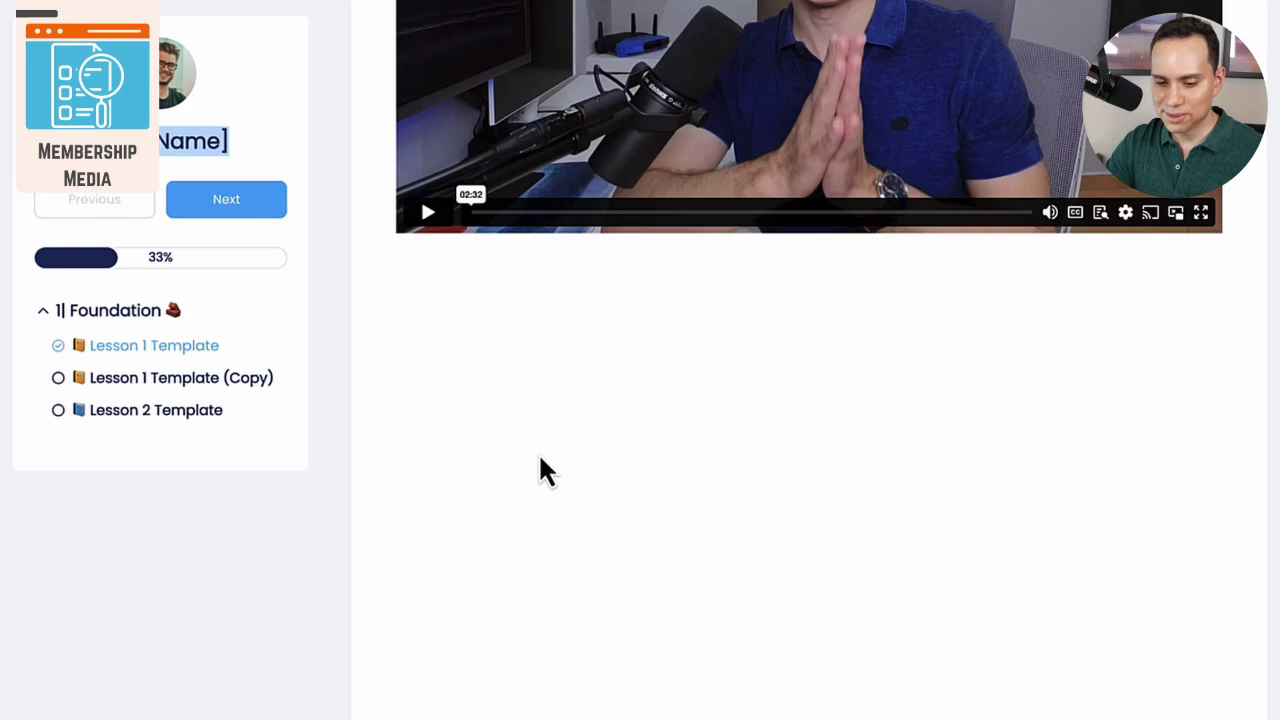
scroll(540, 465, up, 4)
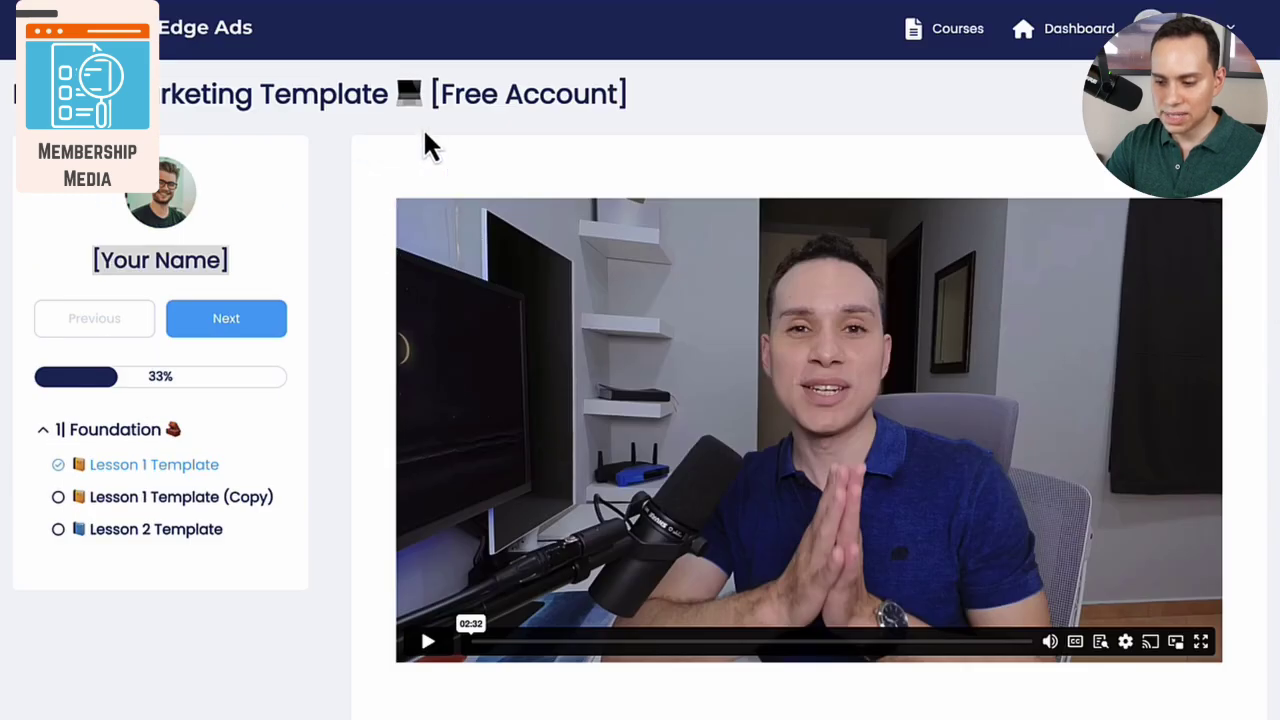
Step: Preview the Lesson 2 Template page before returning to the editor
click(158, 530)
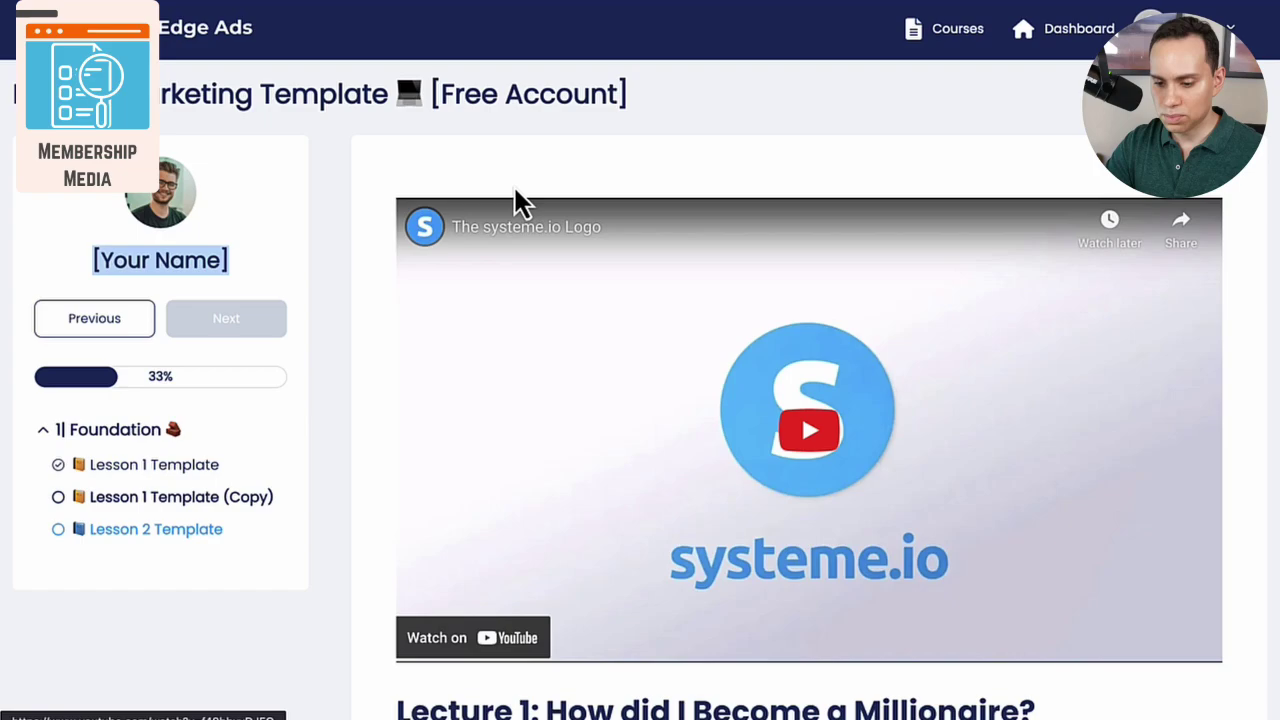
scroll(381, 207, down, 5)
scroll(383, 214, down, 10)
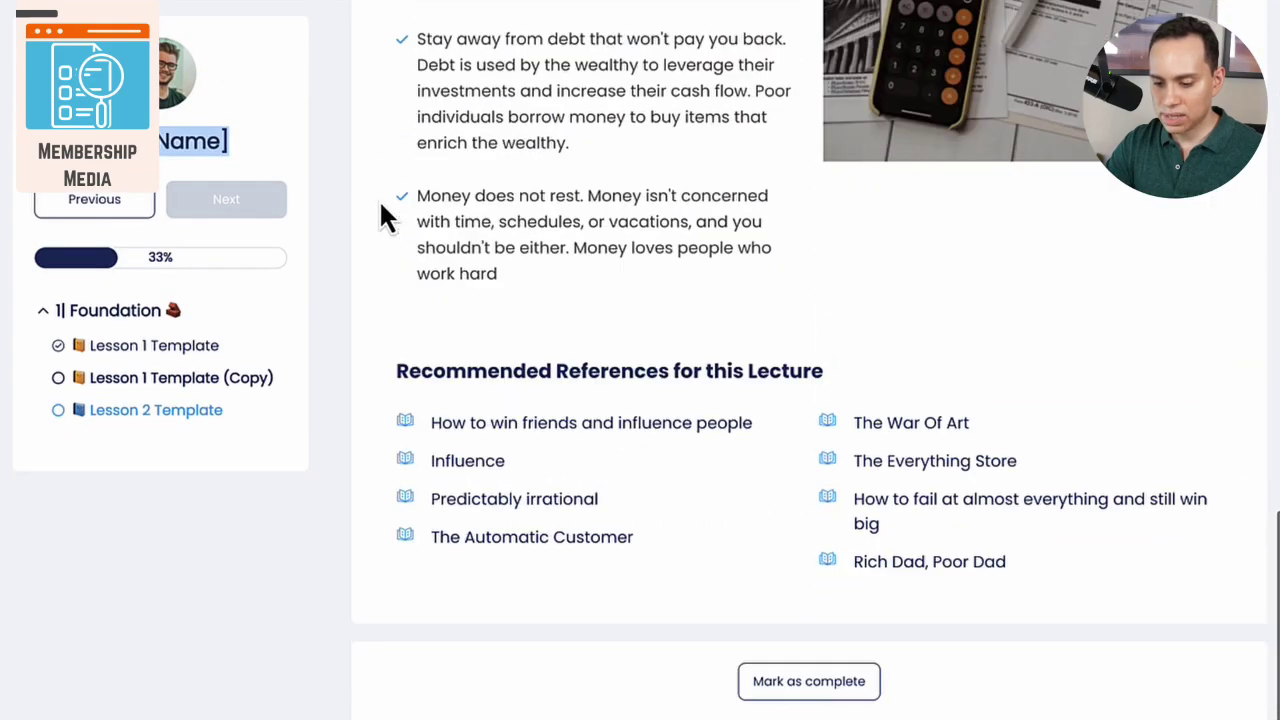
scroll(394, 380, up, 15)
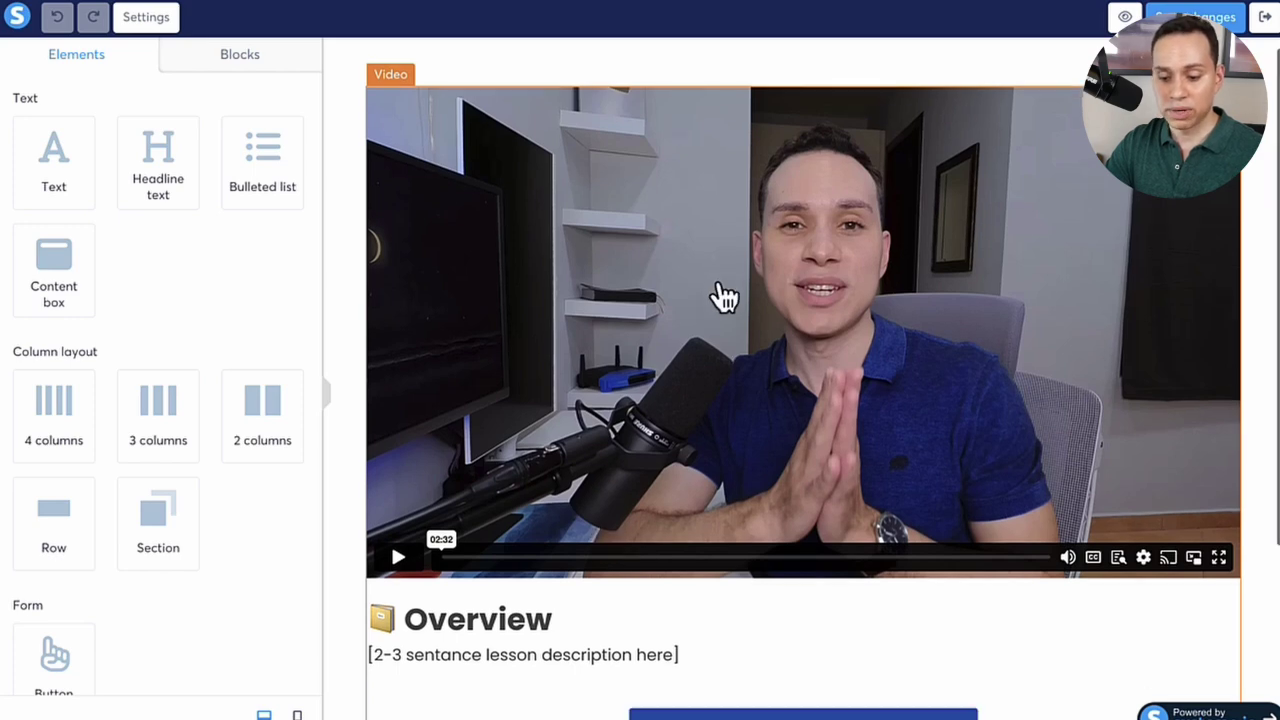
Step: Scroll the lesson page down to Resources, then exit the editor to the course content
scroll(723, 294, down, 3)
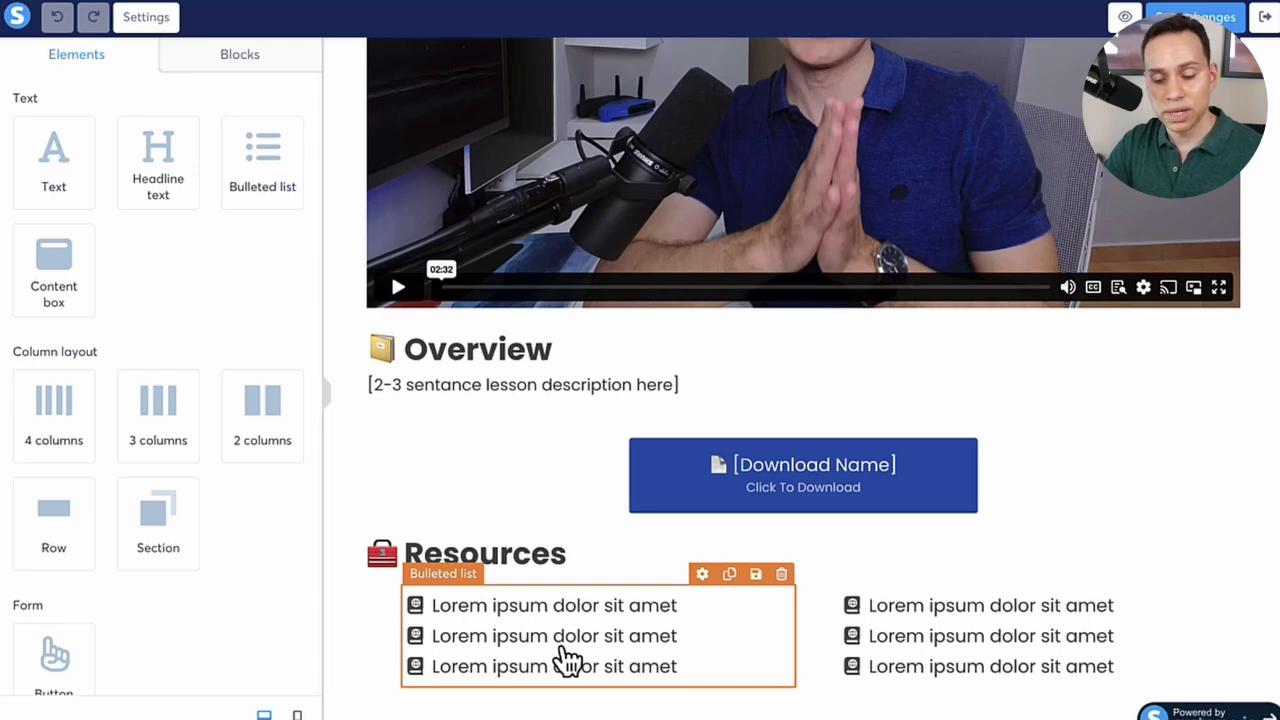
scroll(463, 363, up, 3)
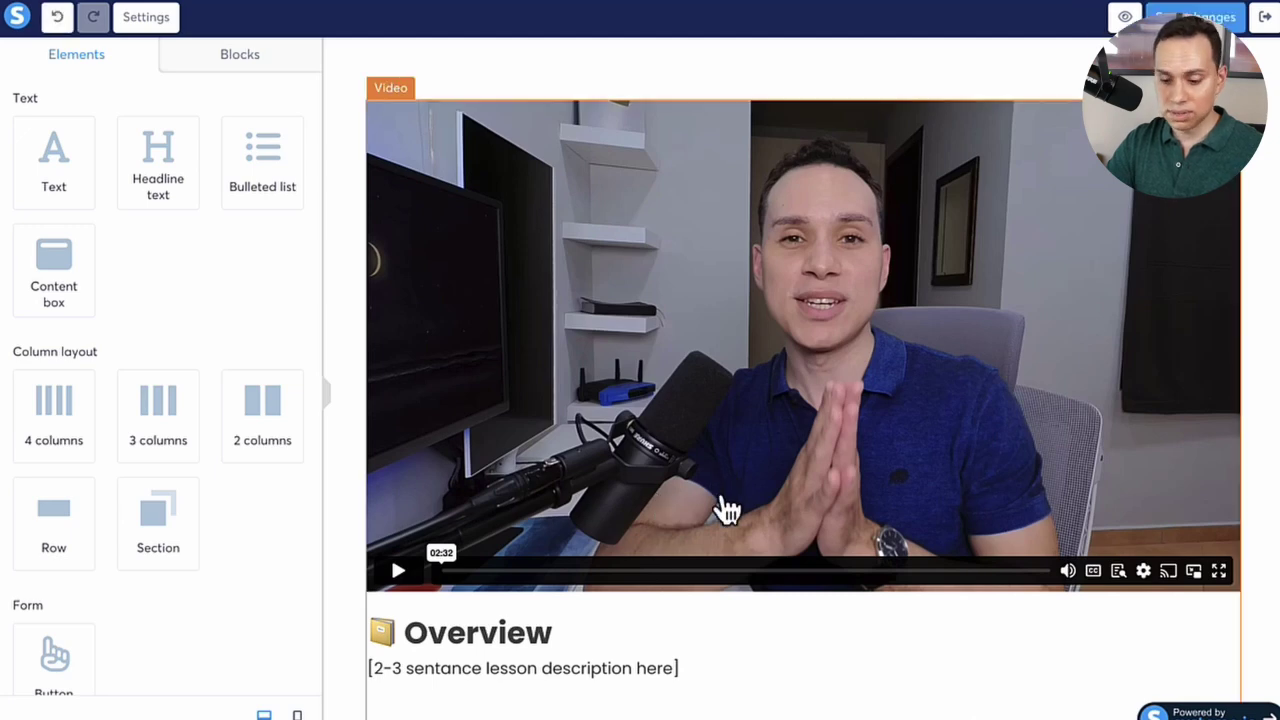
click(1263, 19)
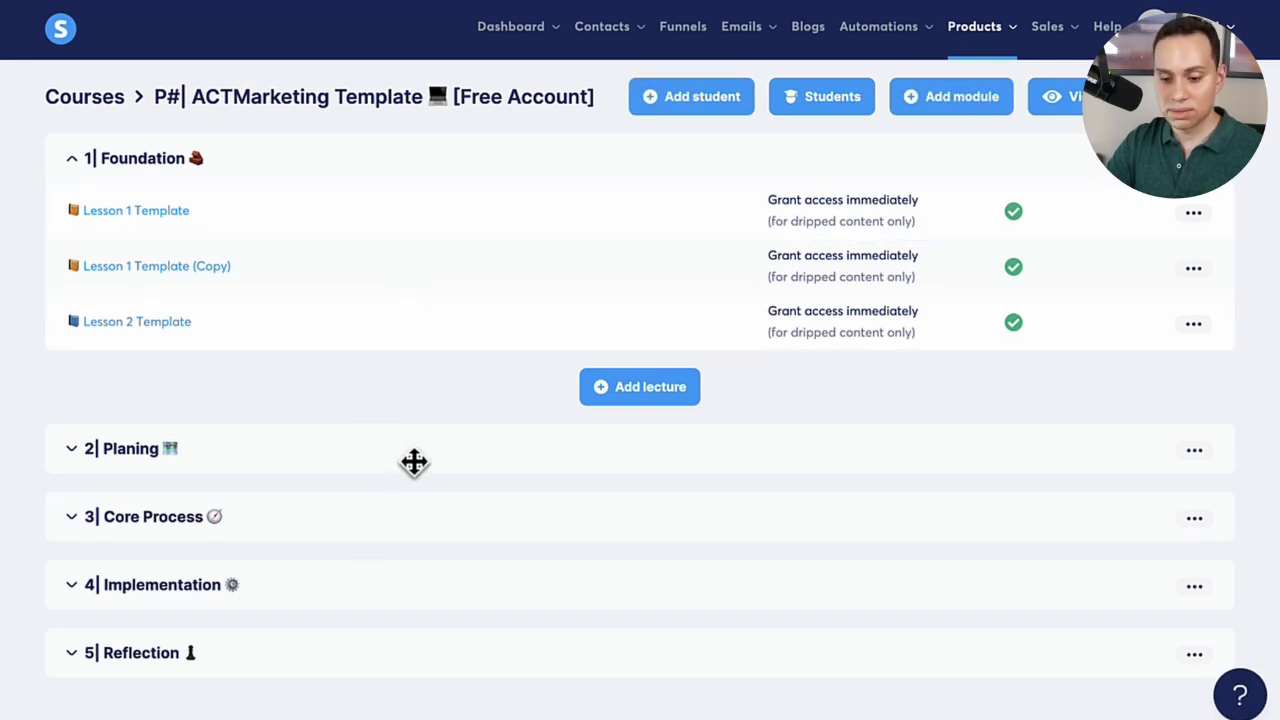
Step: Duplicate Lesson 1 Template (Copy) and move the new copy into the Implementation module
click(1195, 270)
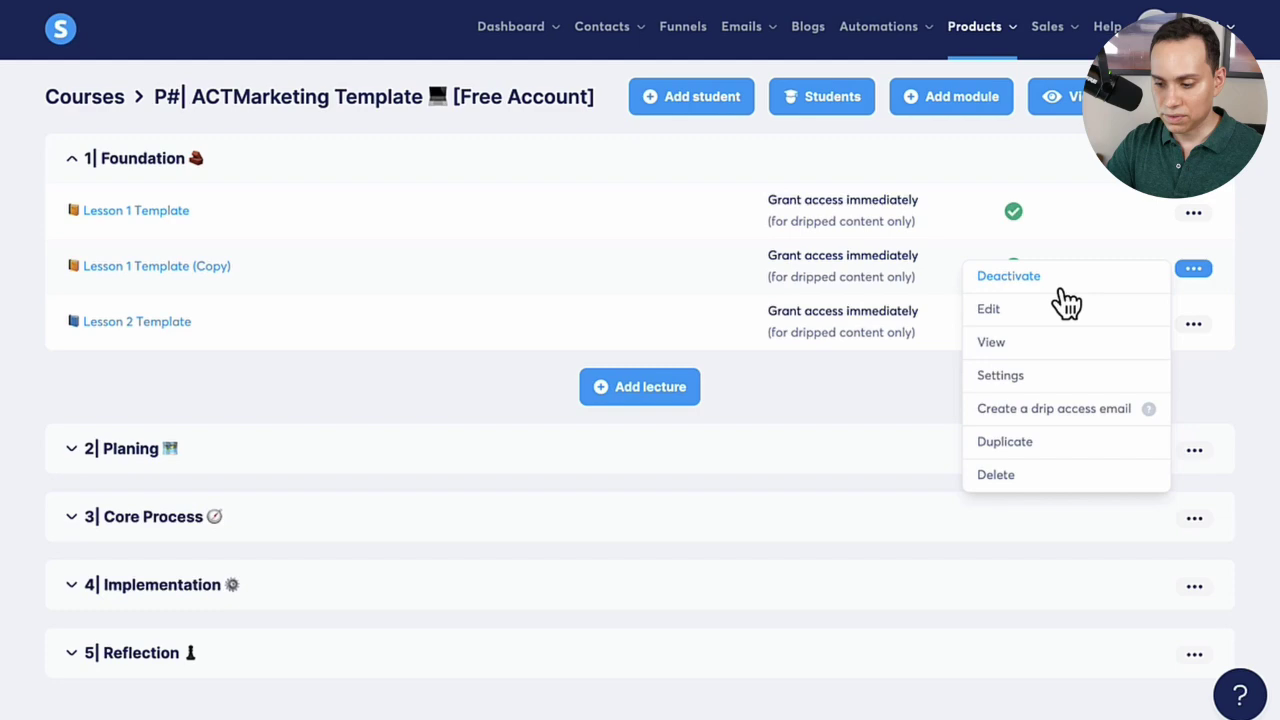
click(1004, 443)
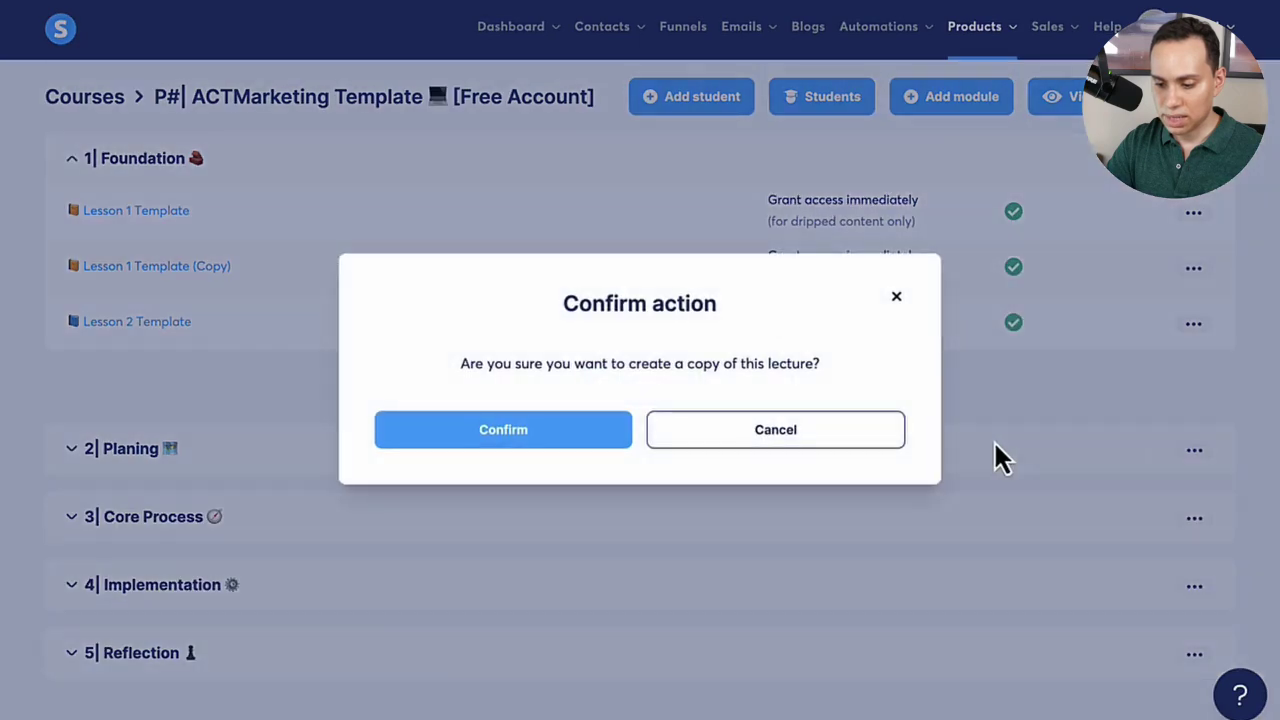
click(513, 446)
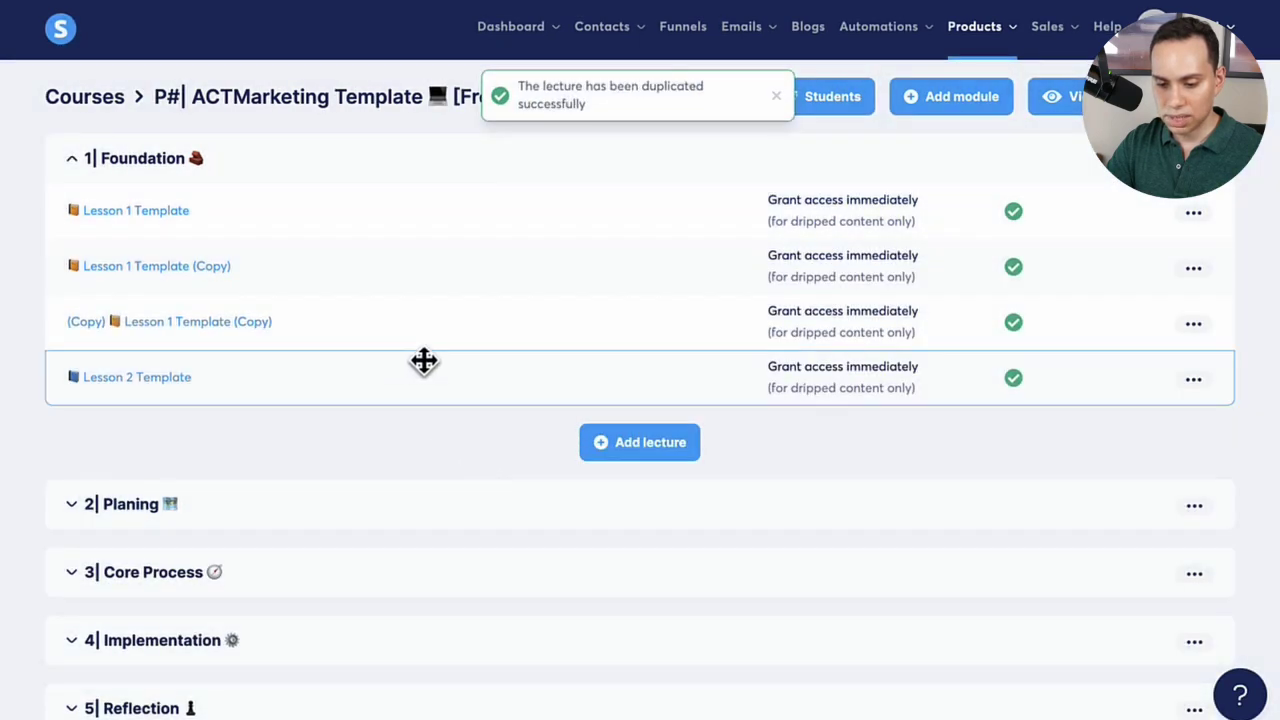
scroll(424, 361, down, 1)
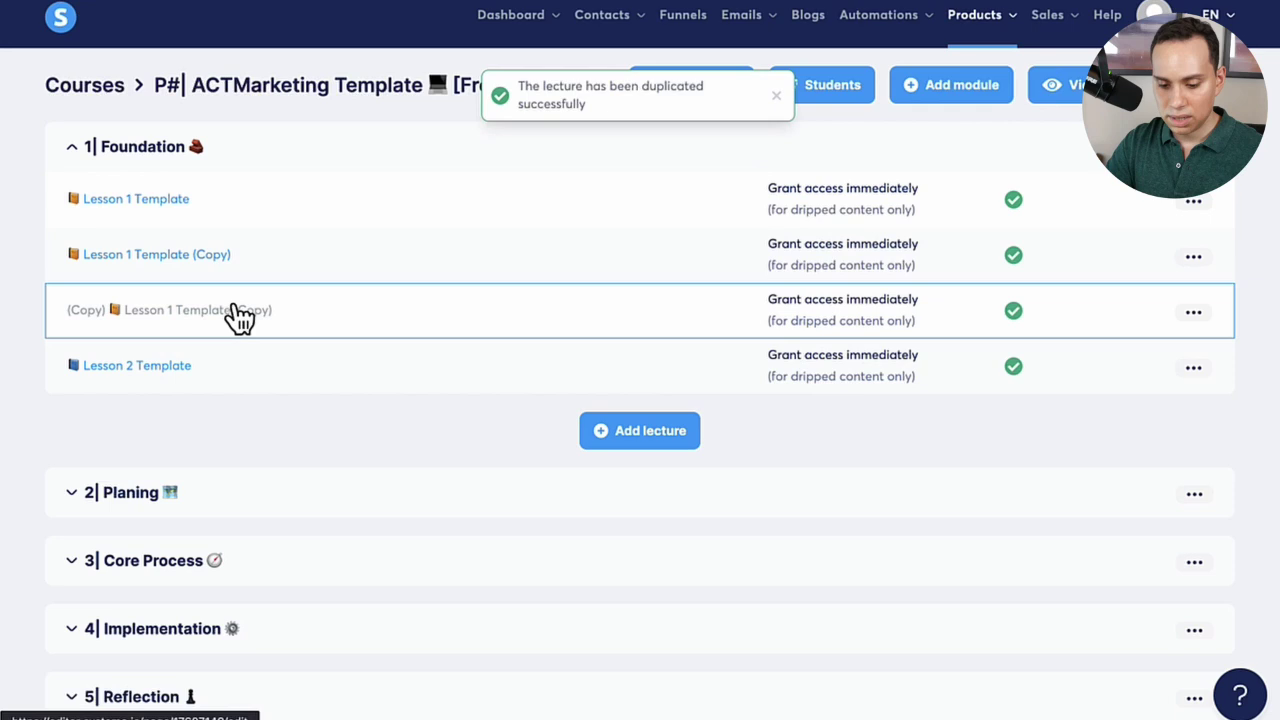
drag(238, 318, 323, 578)
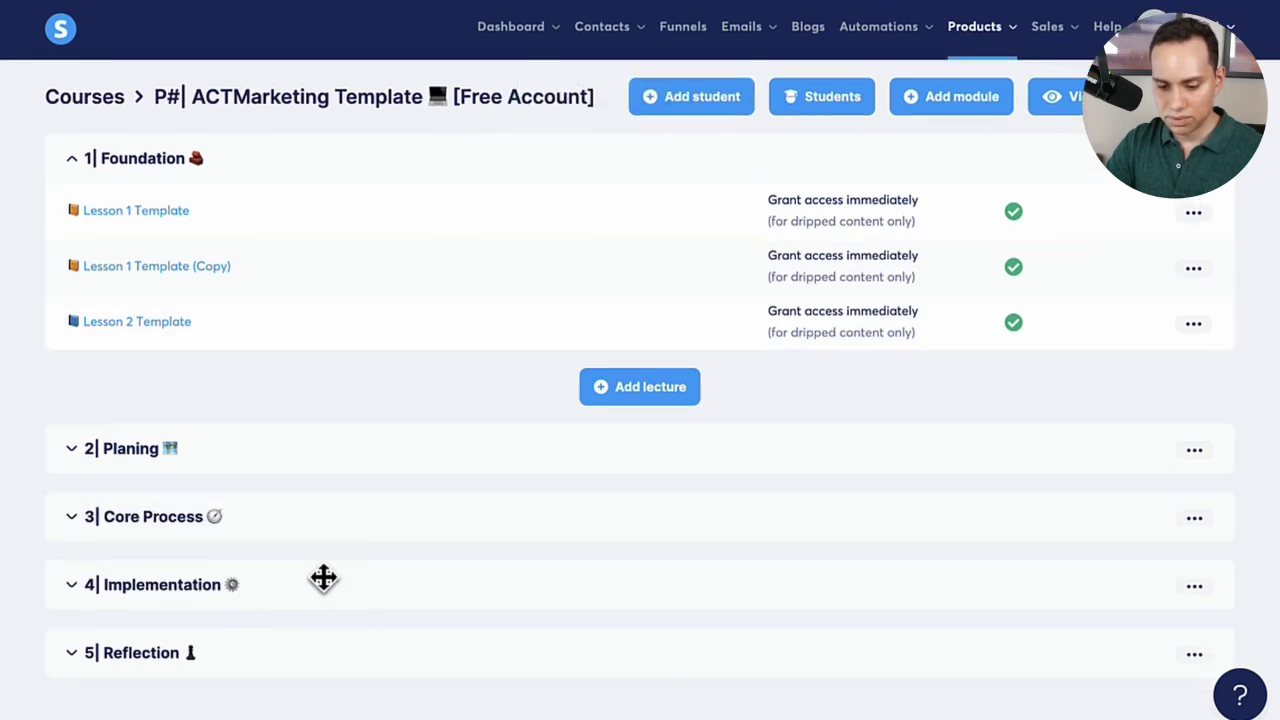
click(75, 586)
scroll(291, 600, down, 1)
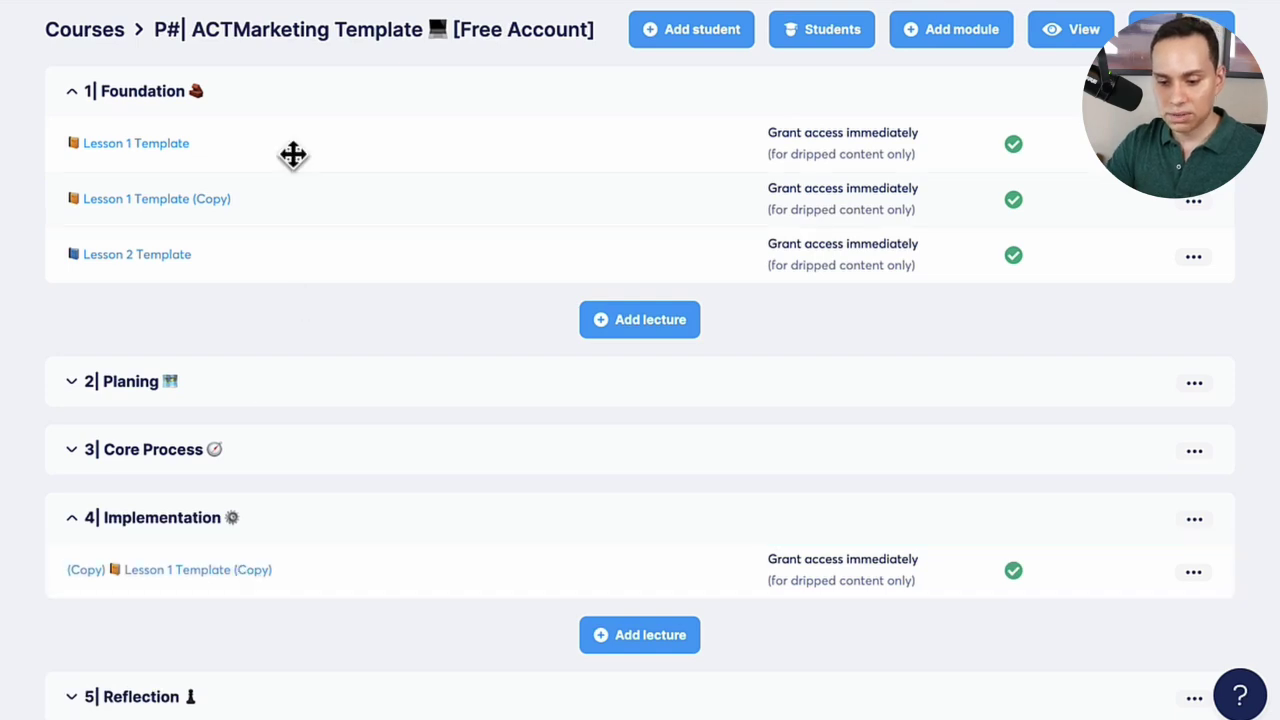
Step: Deactivate the Lesson 1 Template lecture, then reactivate it from its menu
click(1193, 144)
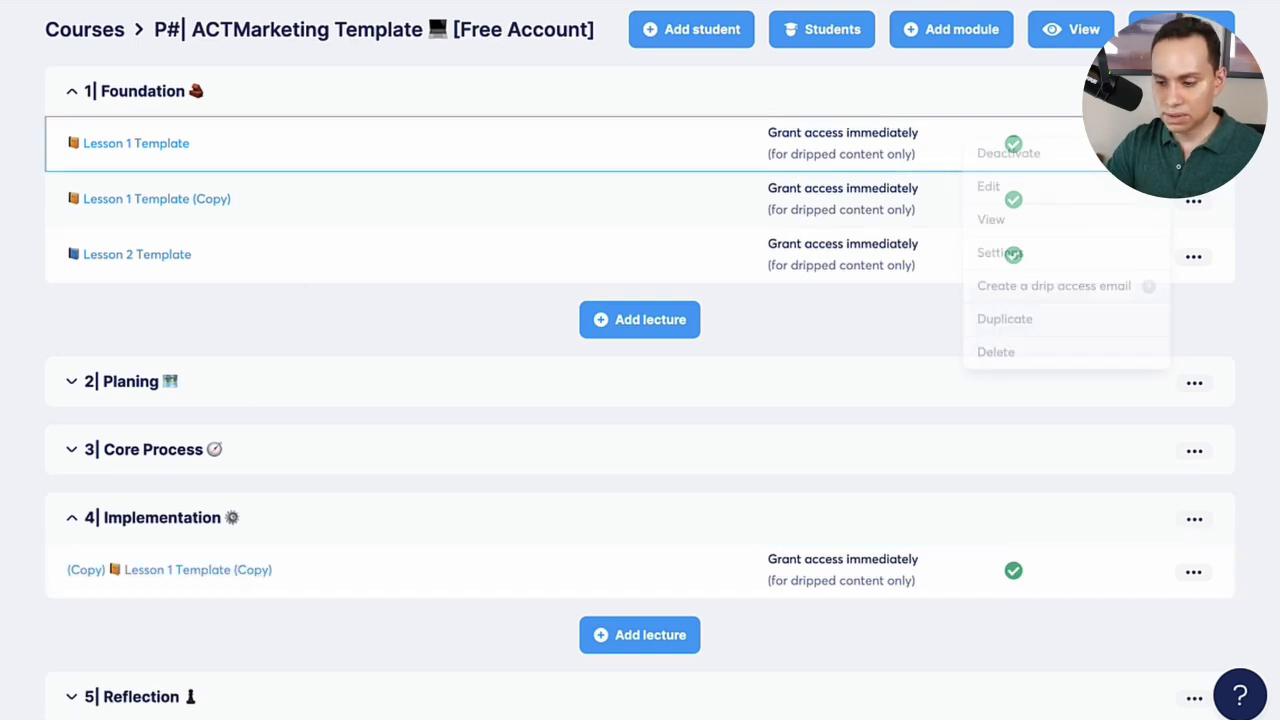
click(1084, 158)
click(556, 432)
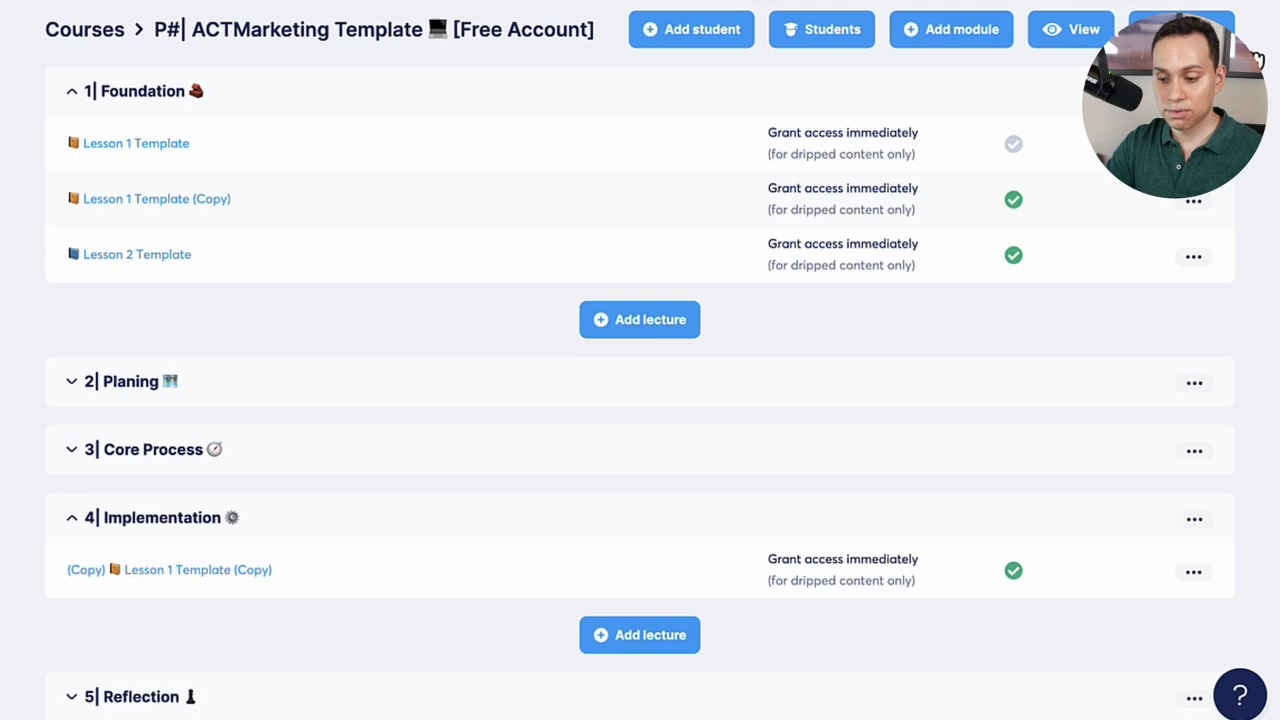
click(1193, 143)
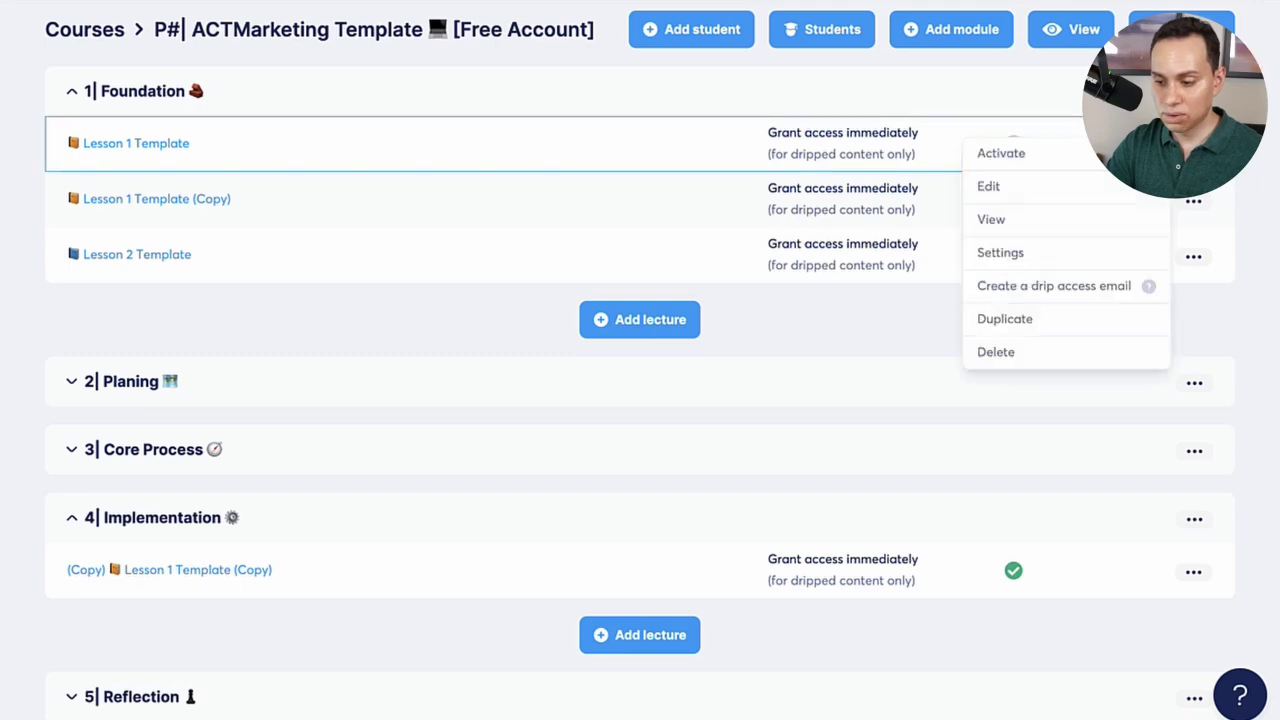
click(1008, 160)
Step: Confirm reactivating Lesson 1 Template and view the student-side course catalog
click(553, 452)
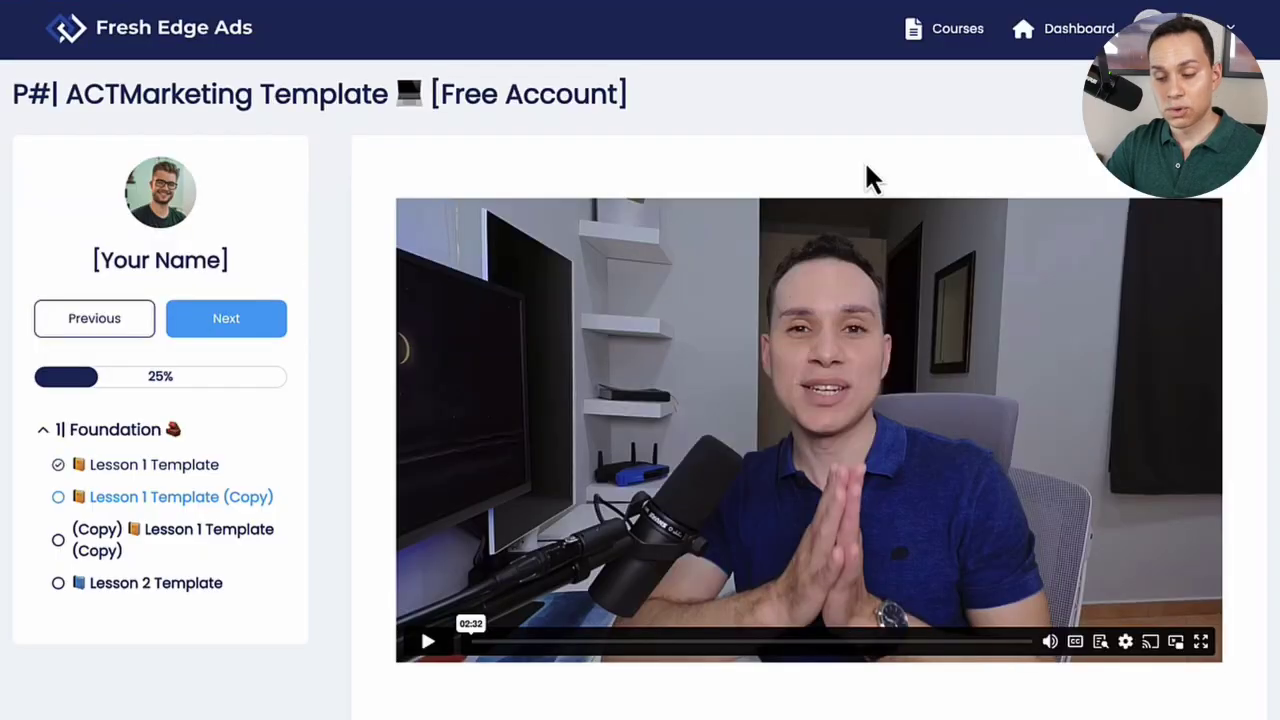
click(206, 43)
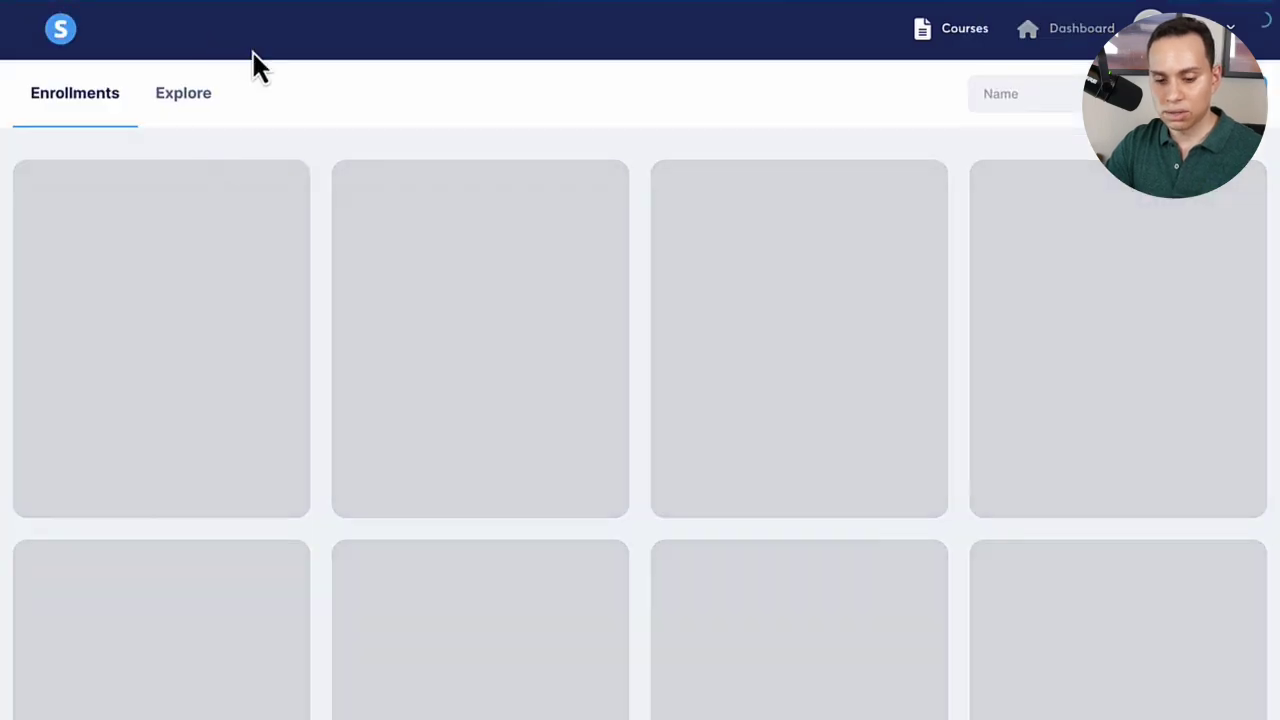
click(178, 112)
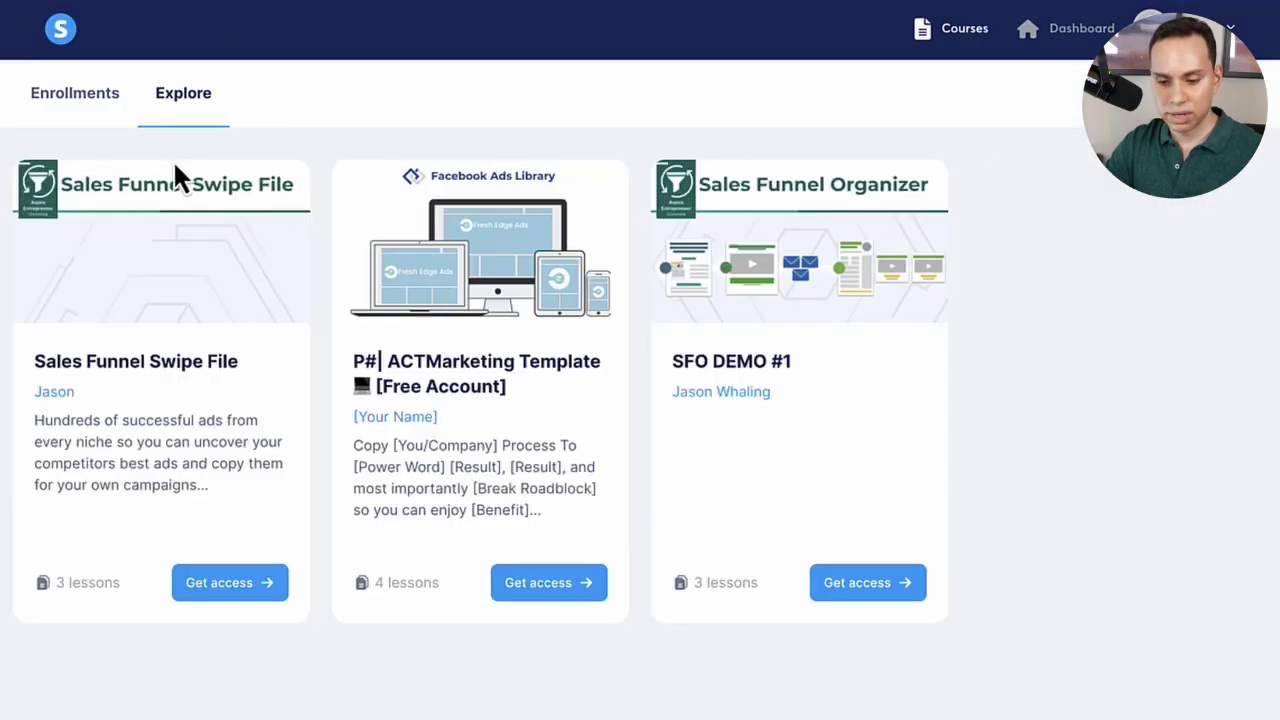
Step: Compare the Enrollments and Explore course lists, ending on the catalog of available courses
click(84, 113)
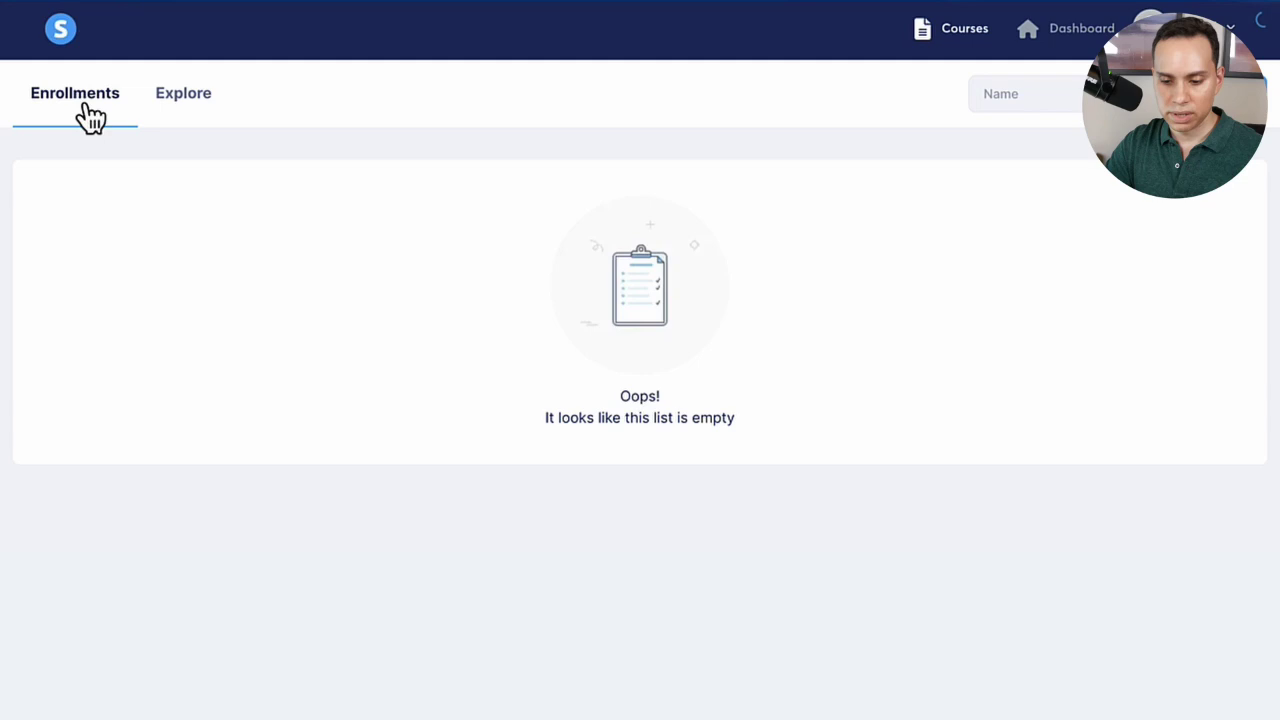
click(188, 96)
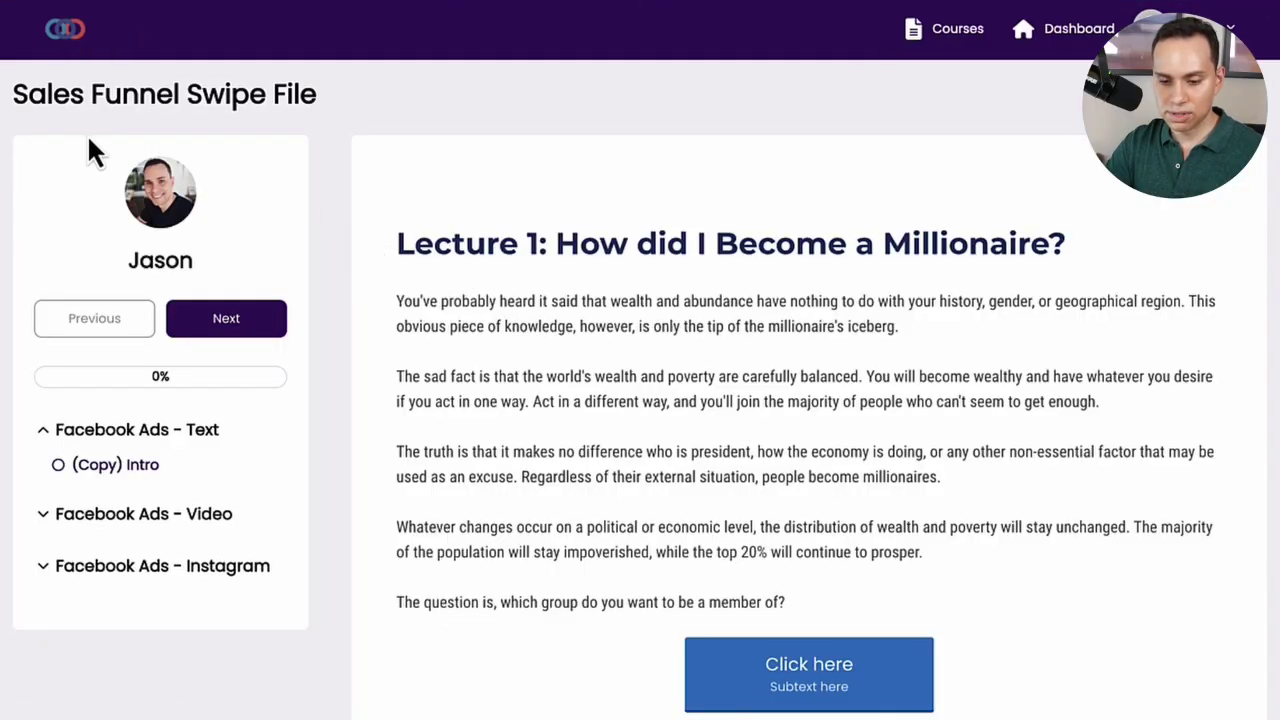
scroll(651, 371, down, 10)
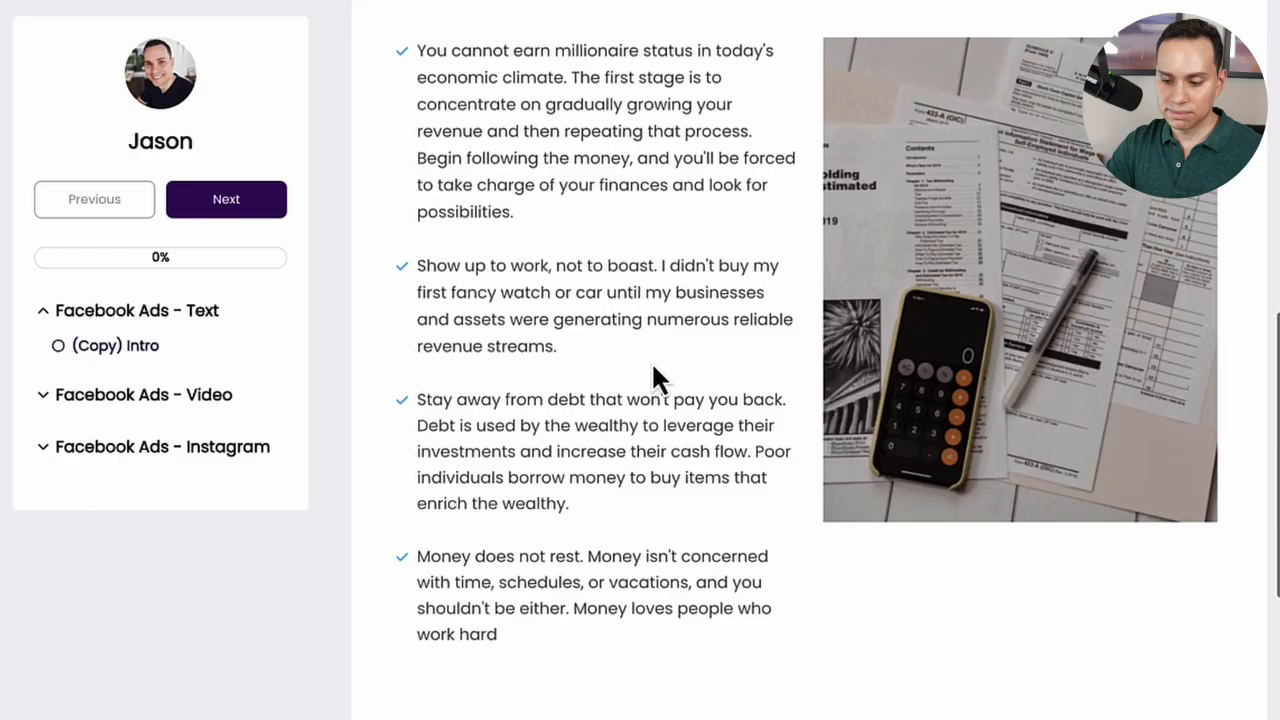
scroll(651, 361, down, 4)
scroll(651, 361, up, 14)
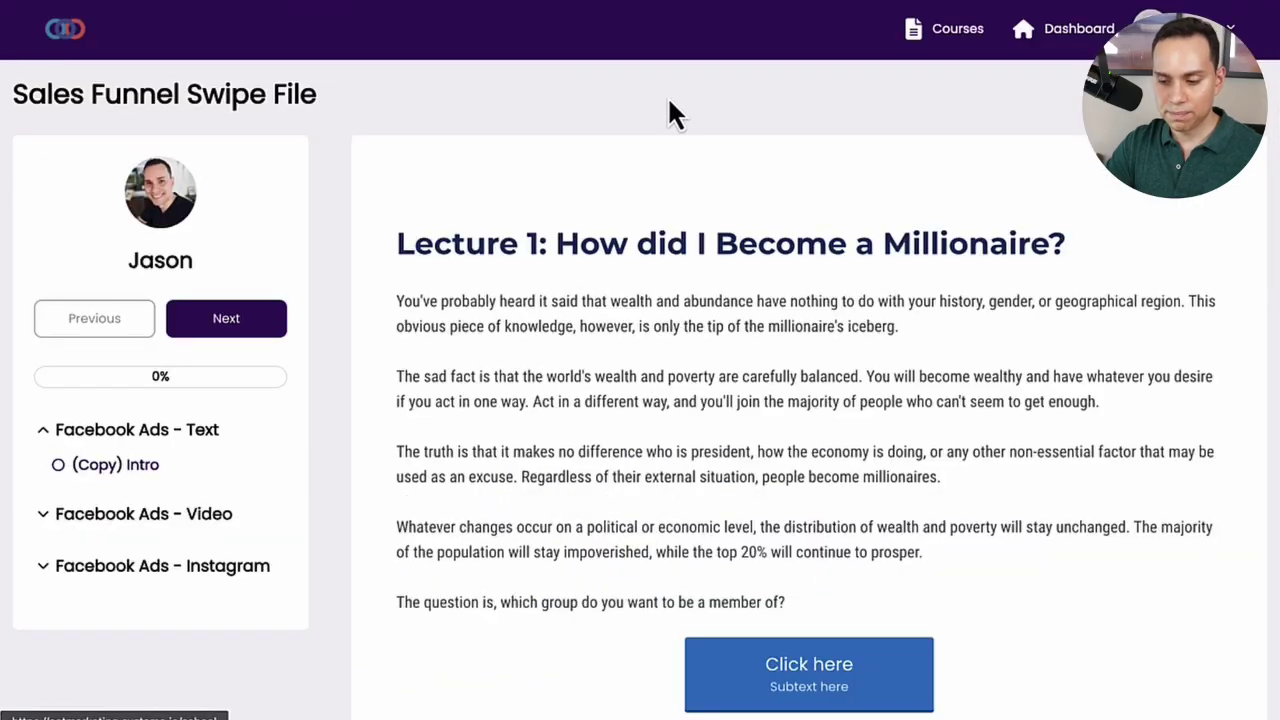
click(938, 38)
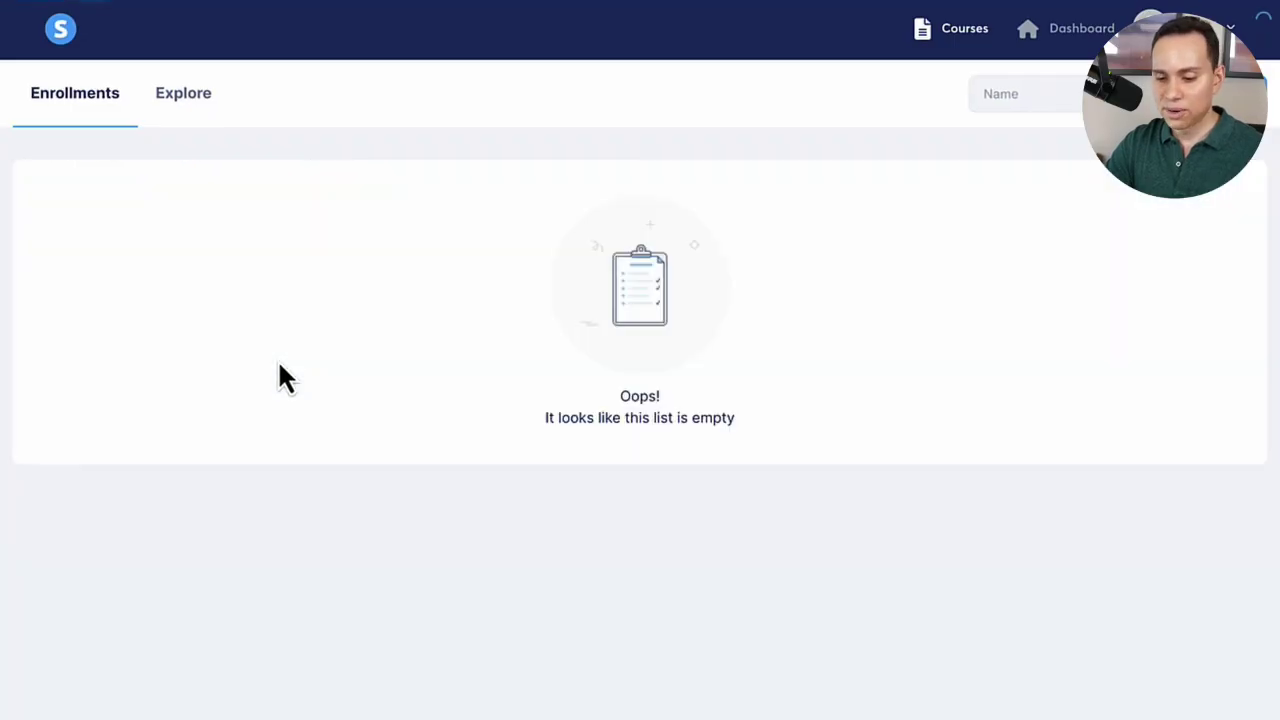
click(182, 92)
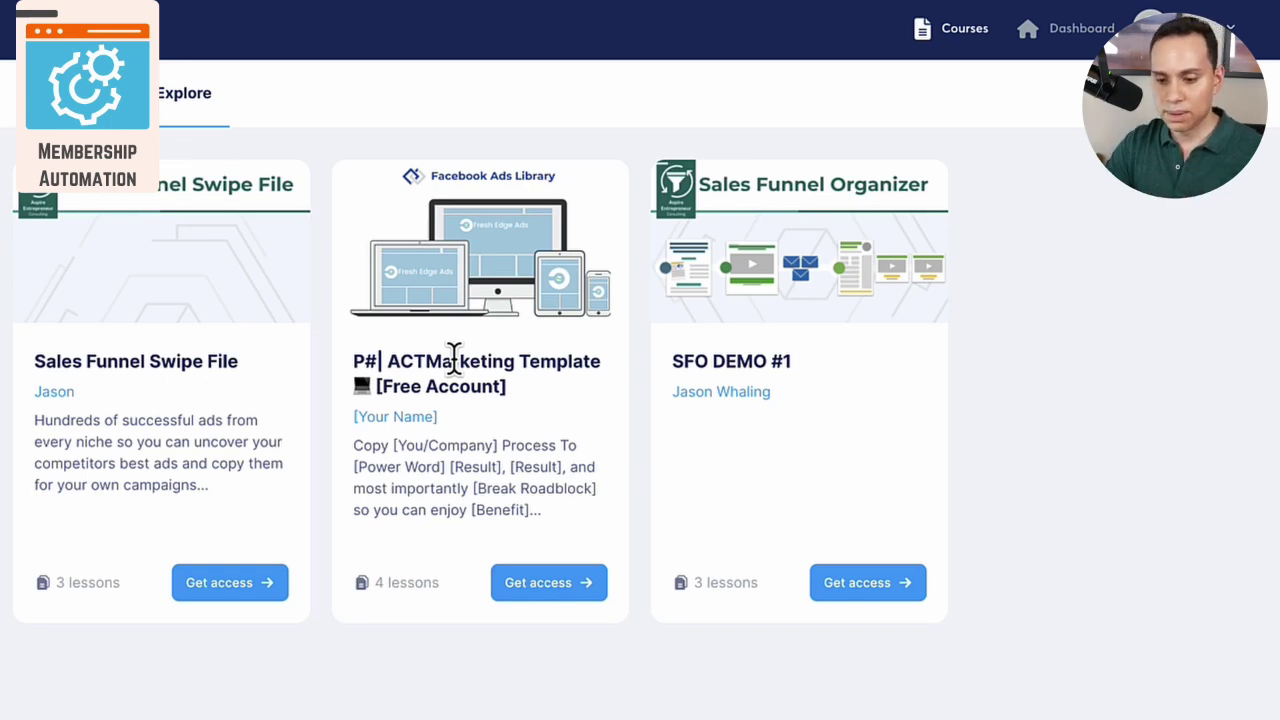
Step: Open T2| Demo Funnel's 2|1.1 - Sales Letter step and scroll to its Resources section
click(271, 8)
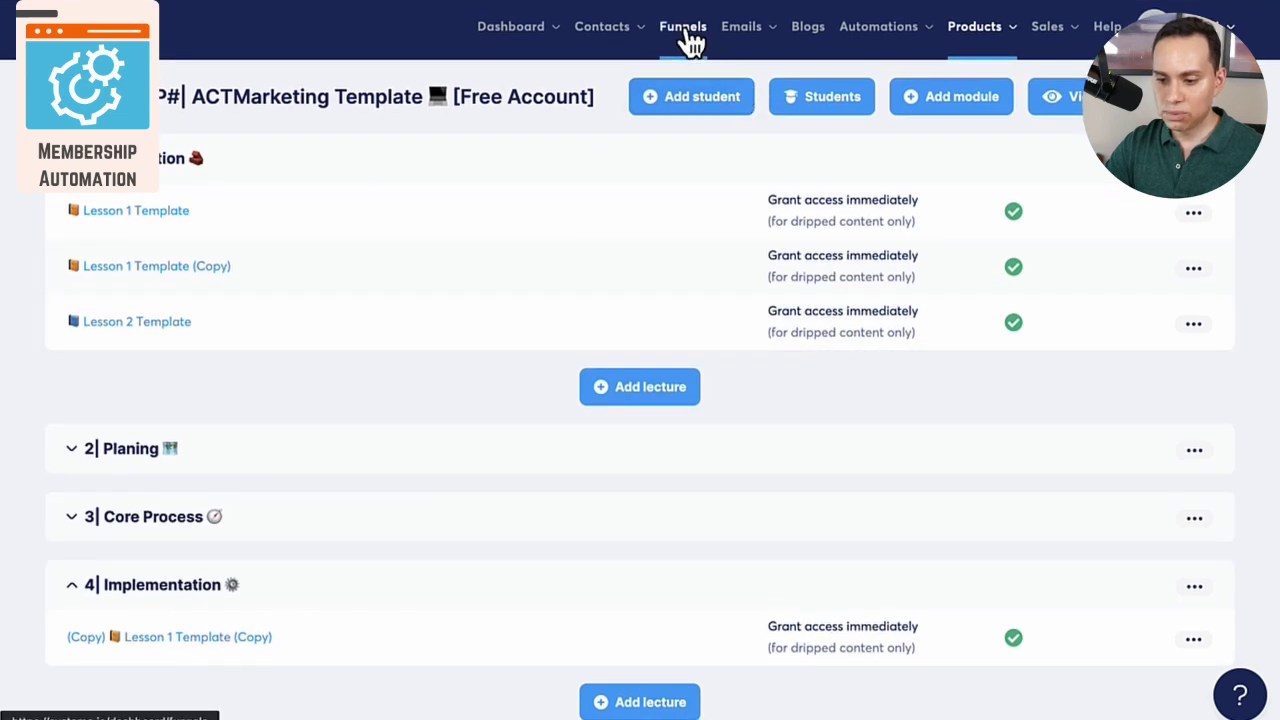
click(684, 28)
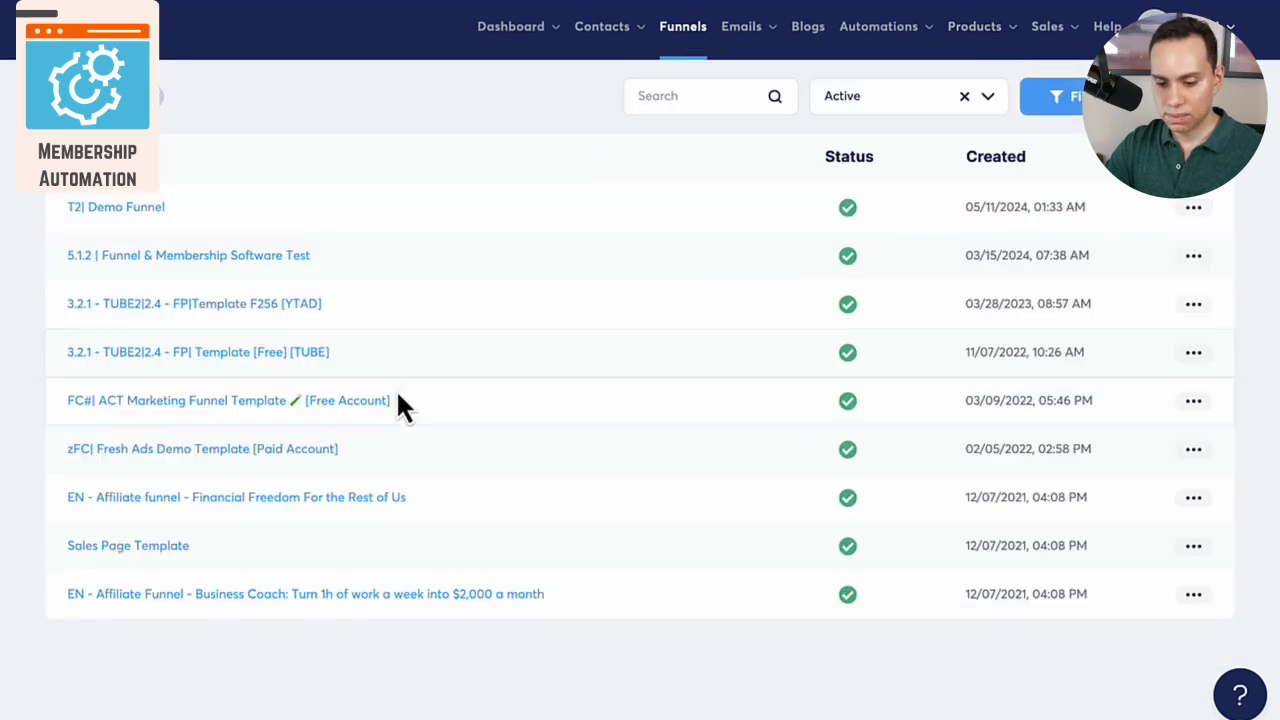
click(128, 207)
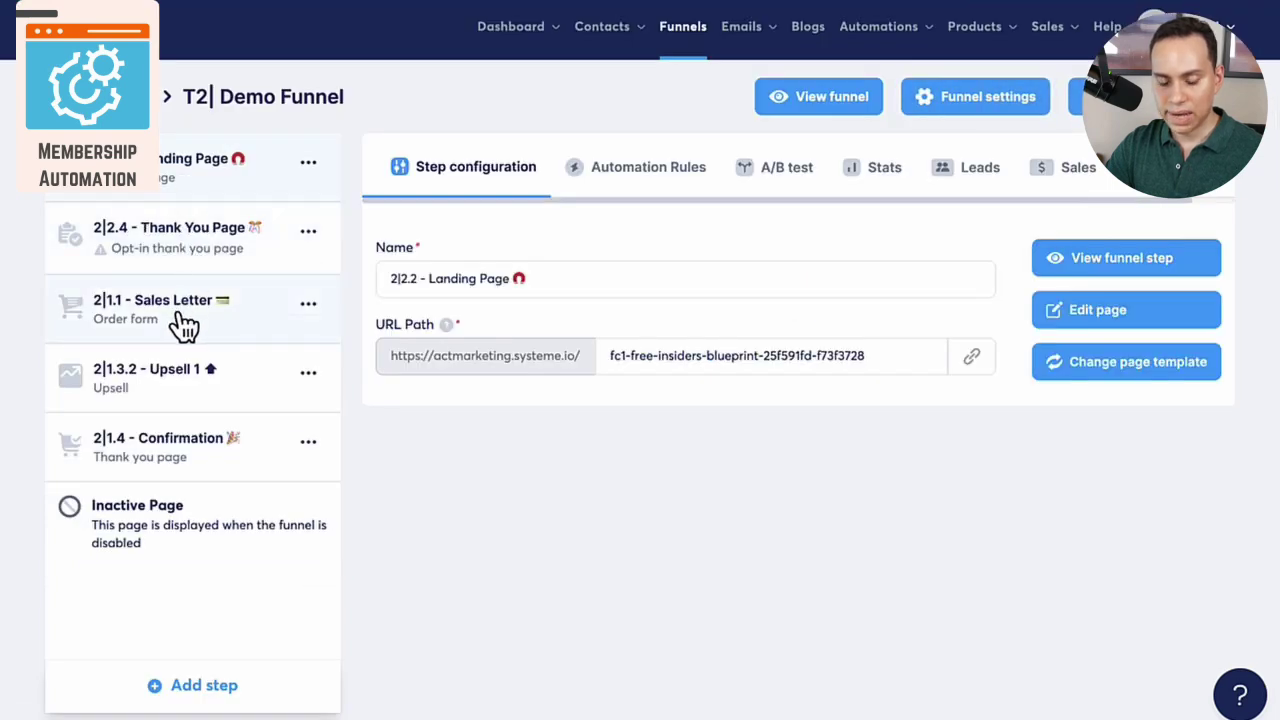
click(183, 323)
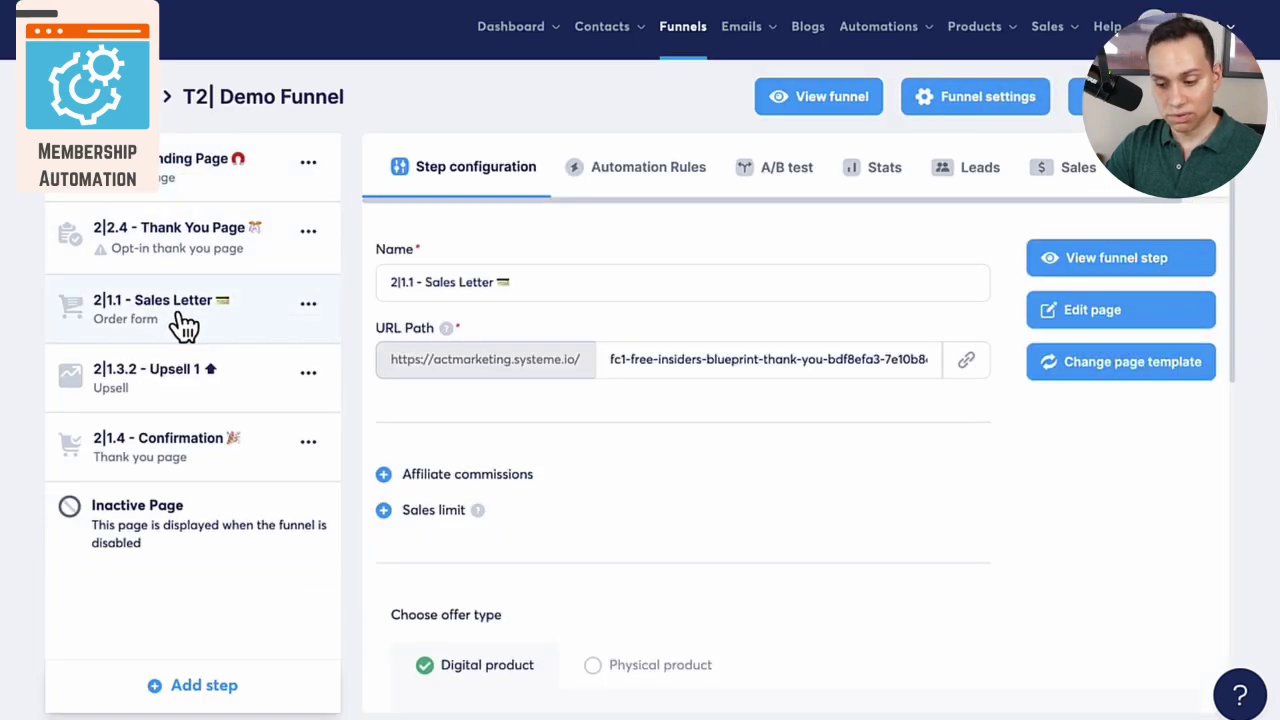
click(634, 190)
click(500, 195)
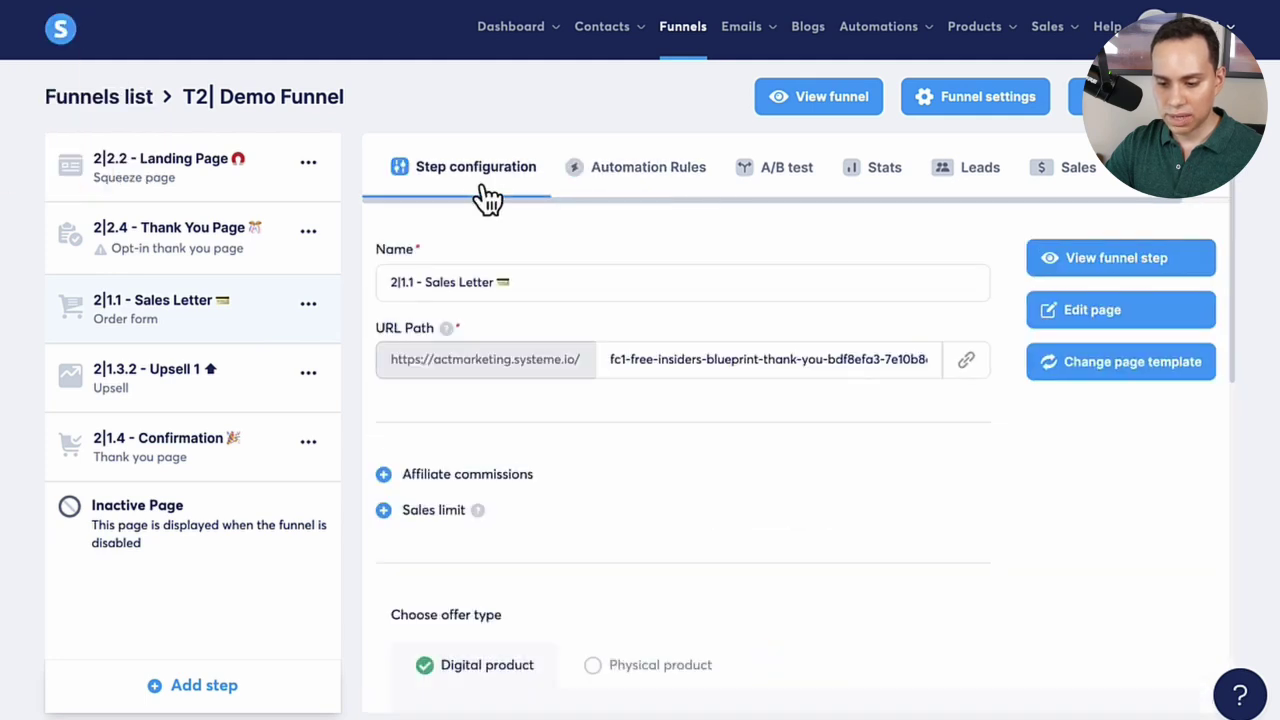
scroll(771, 200, down, 5)
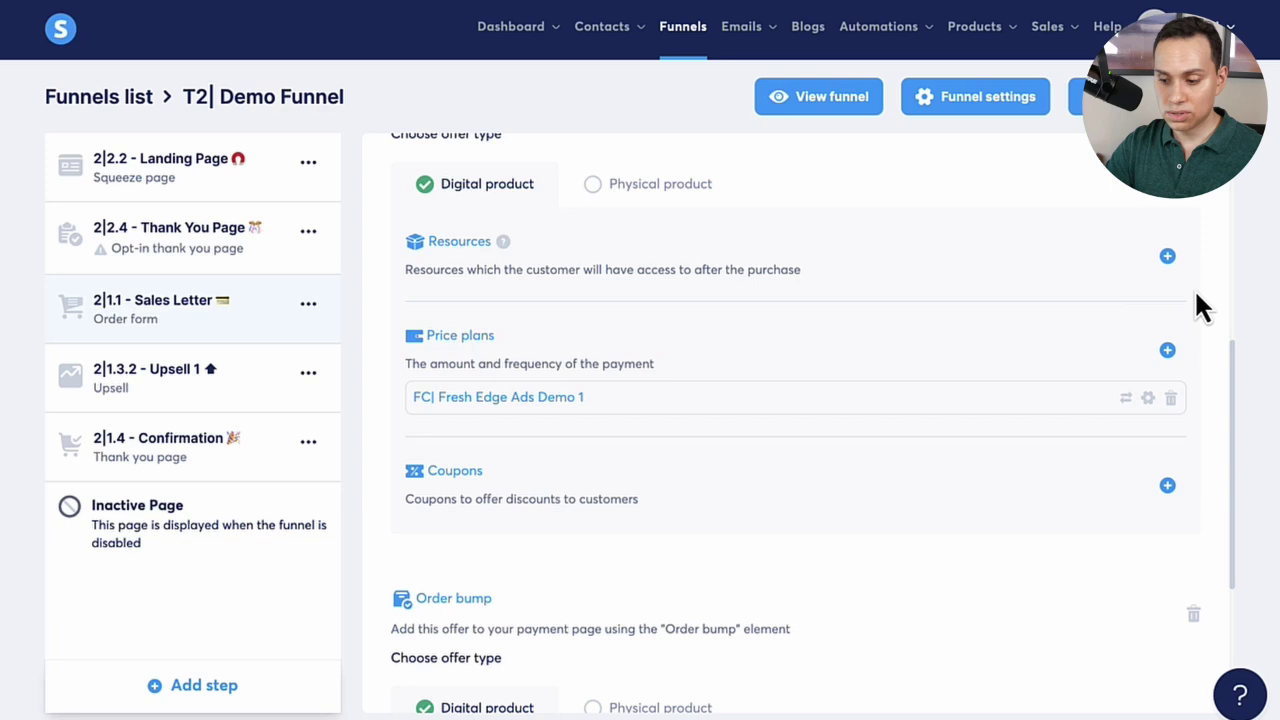
Step: Add the P#| ACTMarketing Template [Free Account] course as a resource with Full access
click(1167, 258)
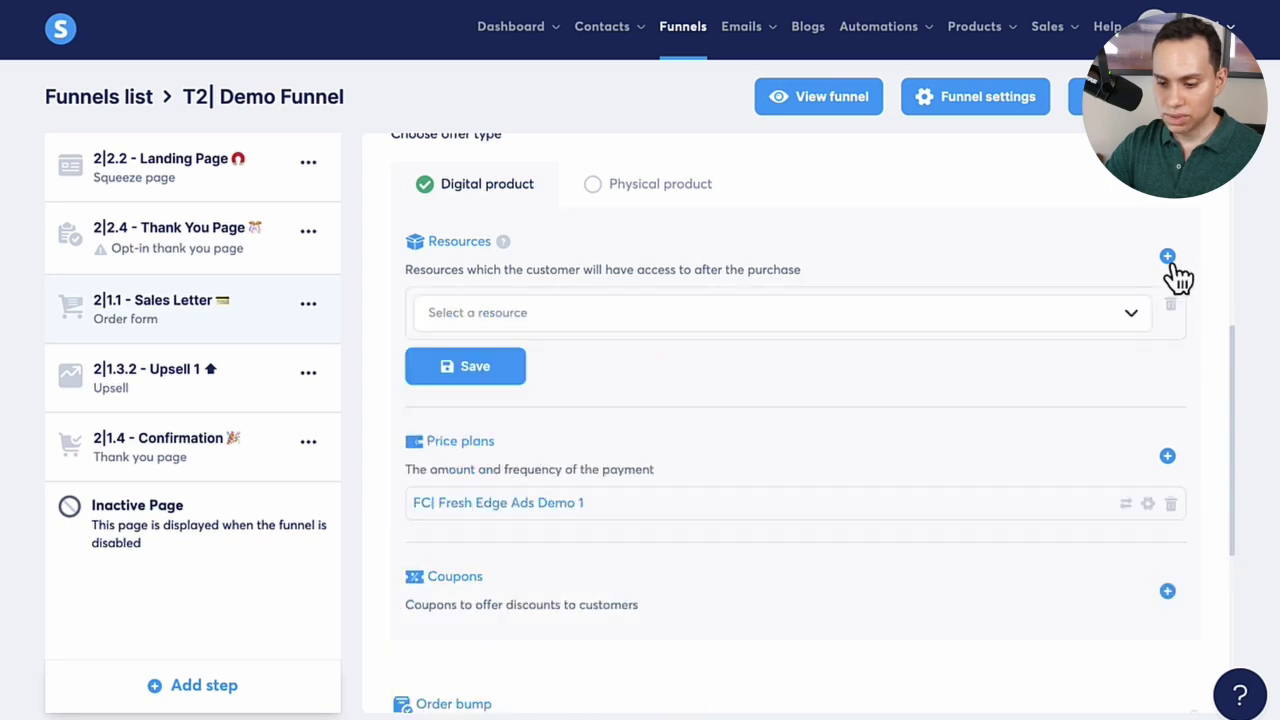
click(536, 322)
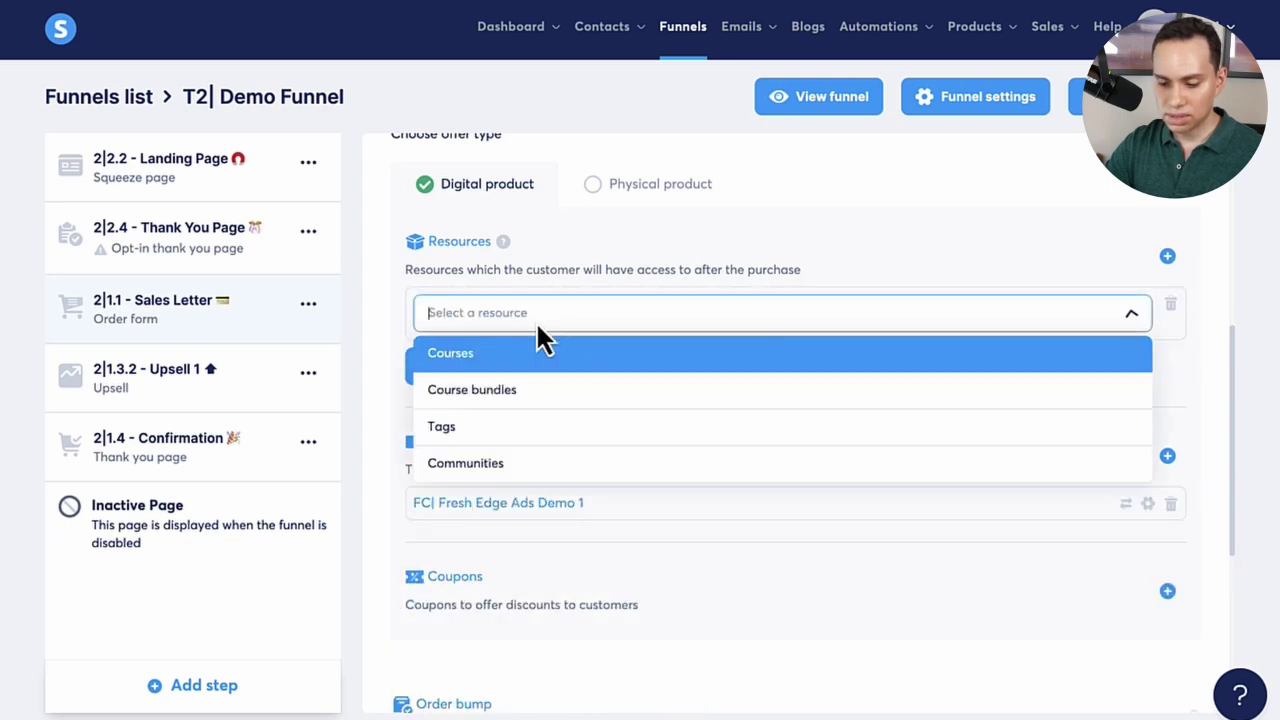
click(469, 354)
click(498, 363)
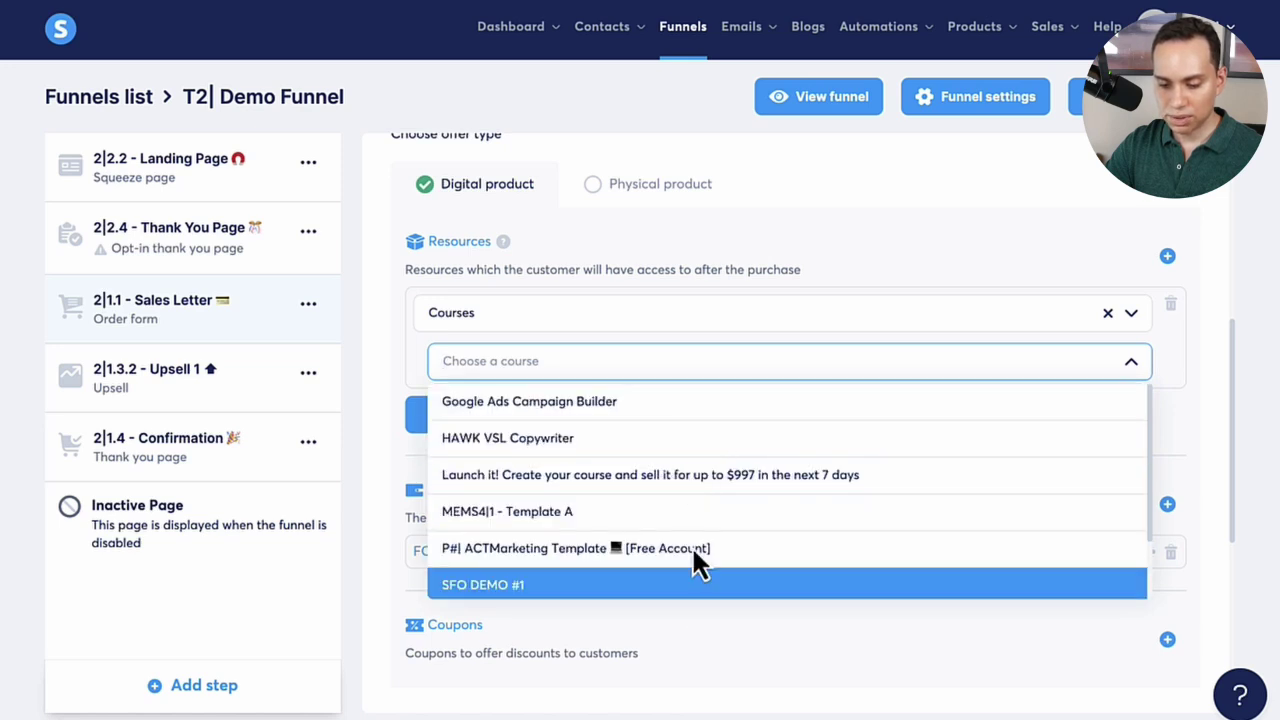
click(659, 548)
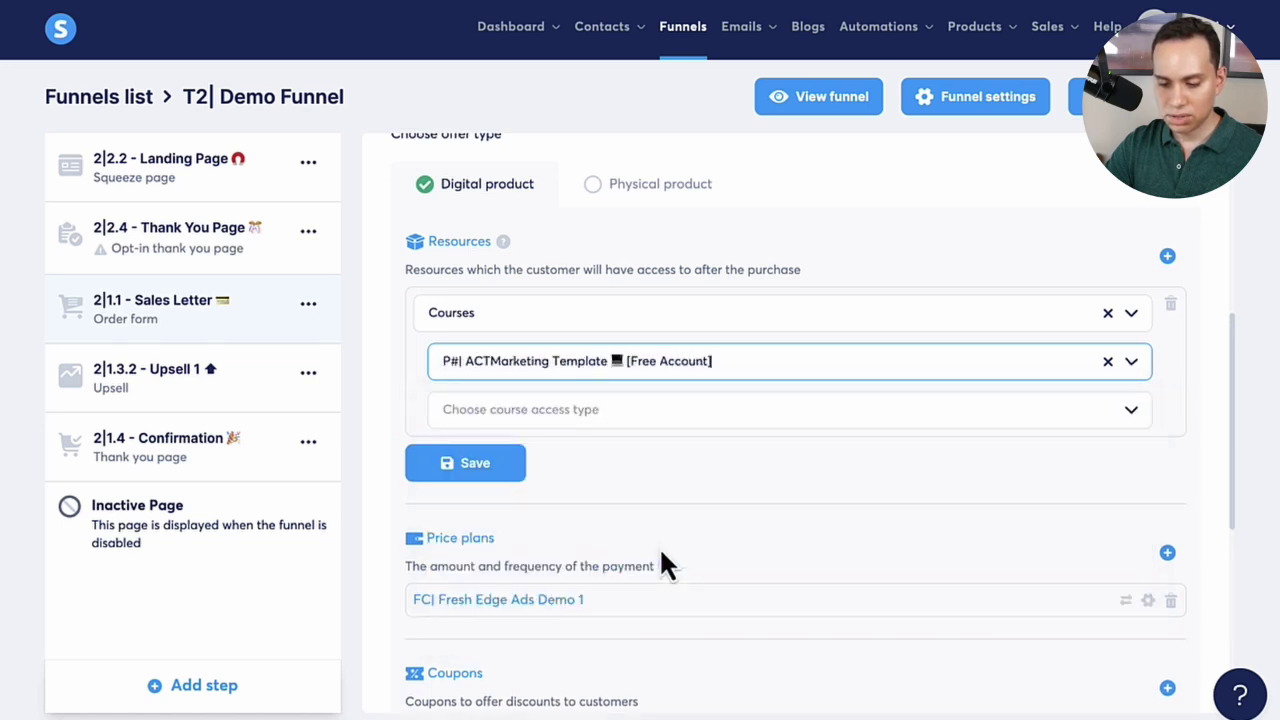
click(673, 414)
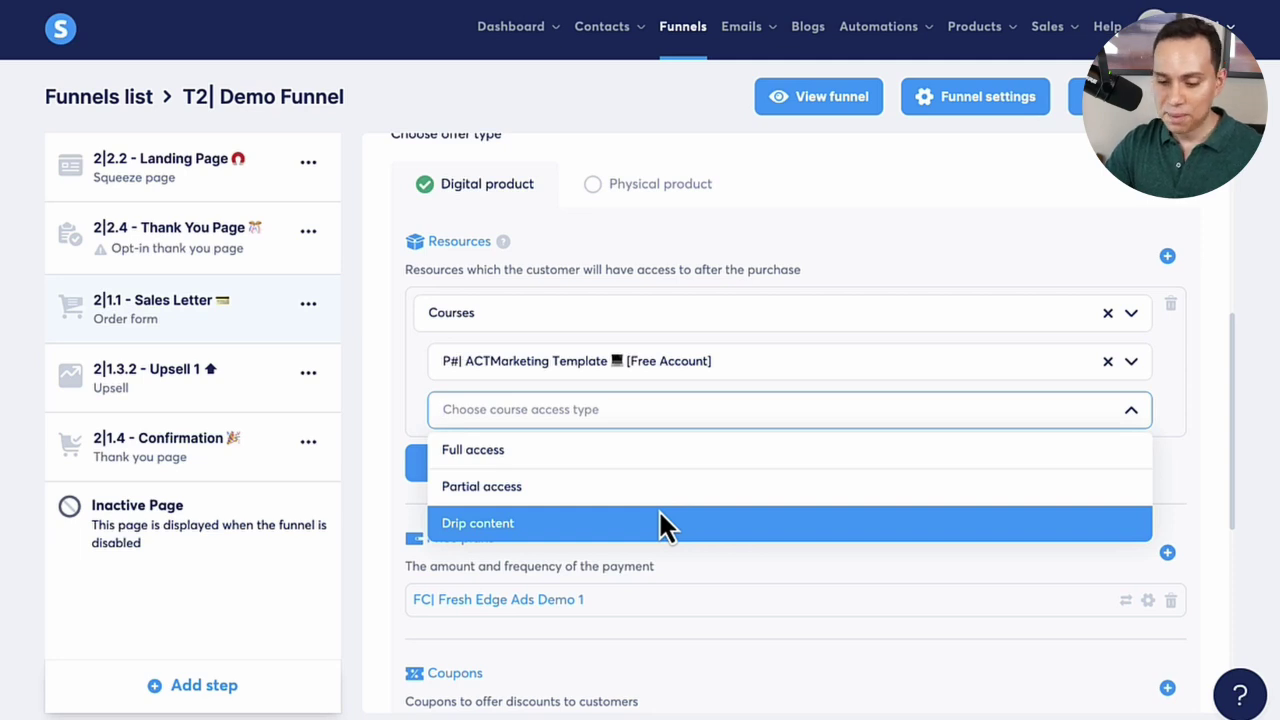
click(669, 450)
Step: Leave specific-date access and the 30-day expiration delay off, then save the resource
scroll(669, 445, down, 2)
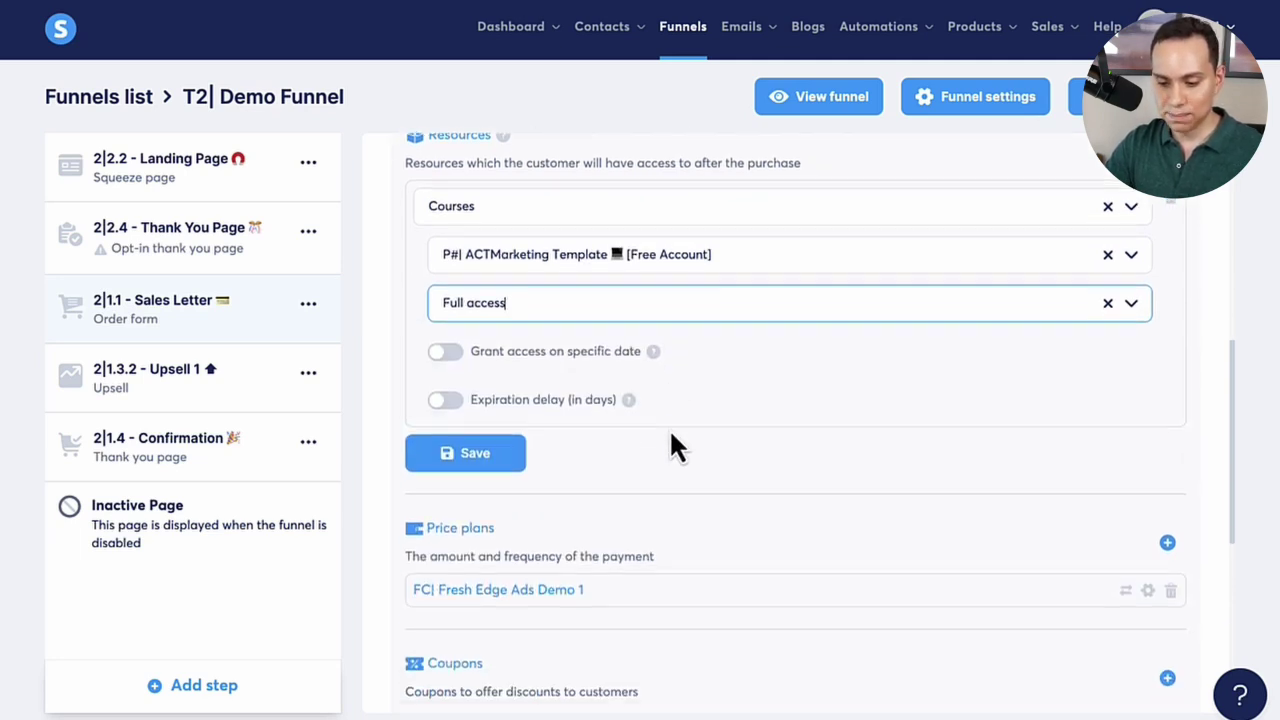
click(445, 349)
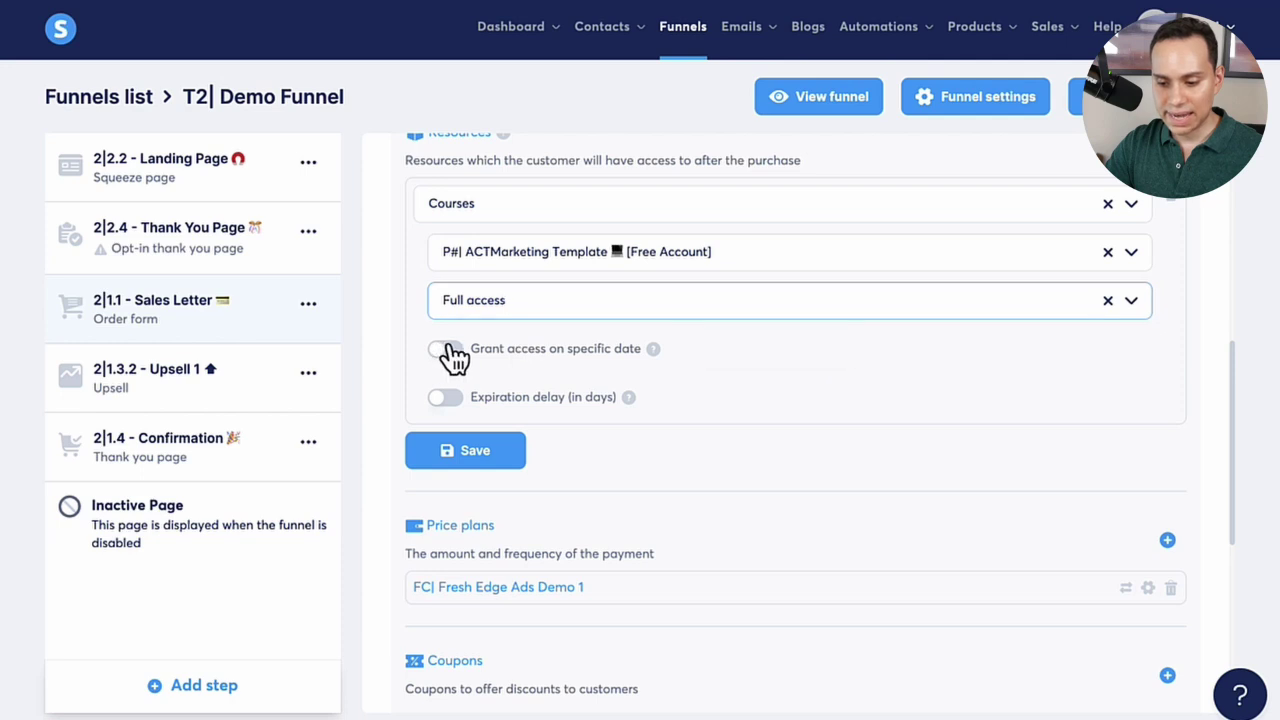
click(445, 349)
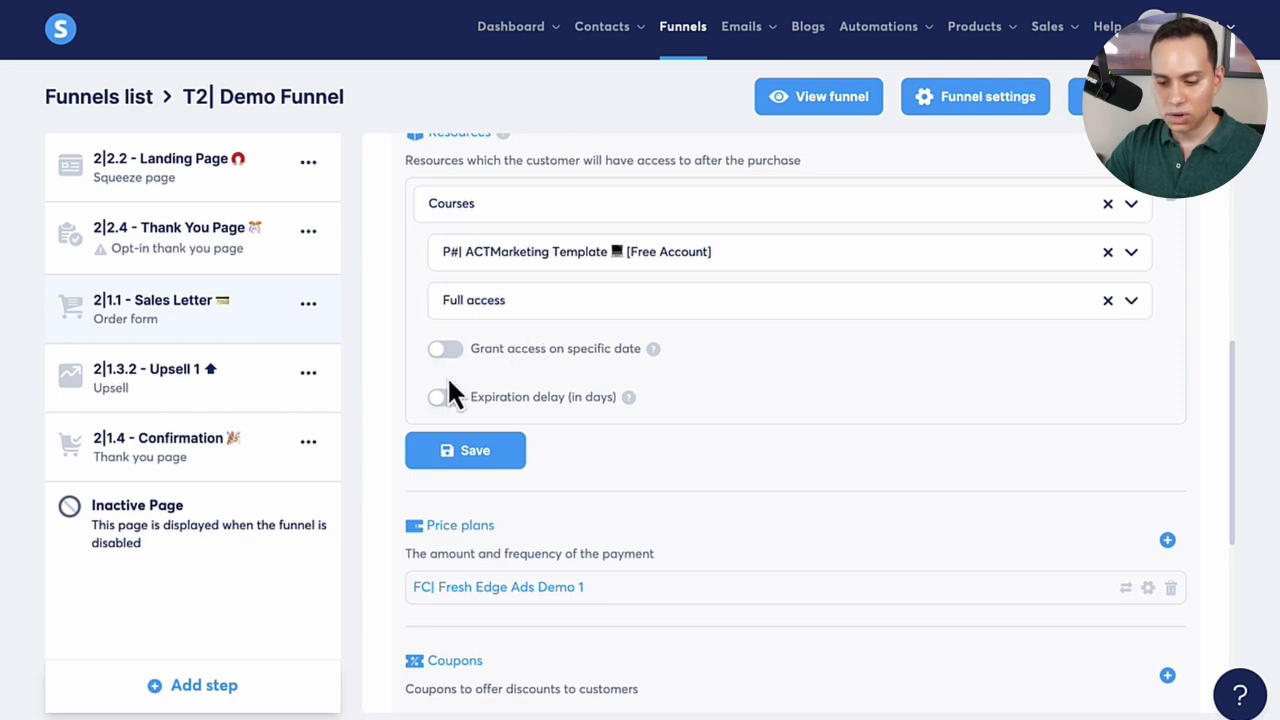
click(446, 398)
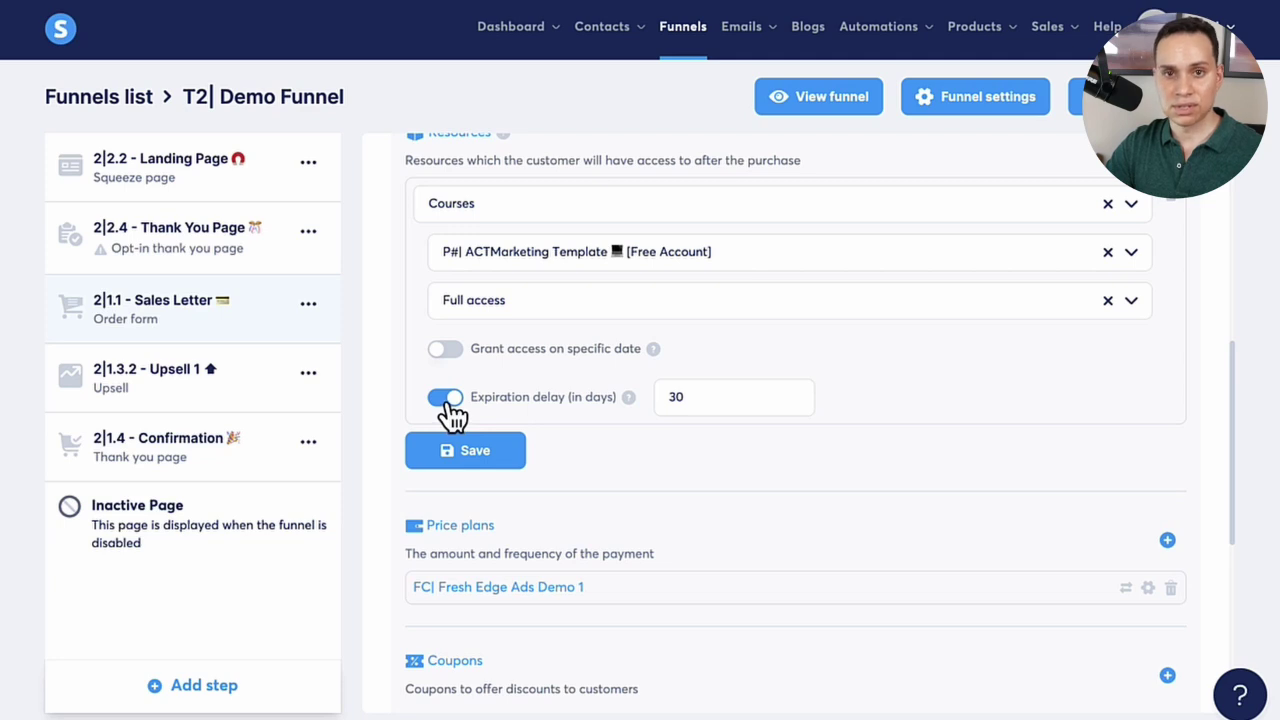
click(446, 398)
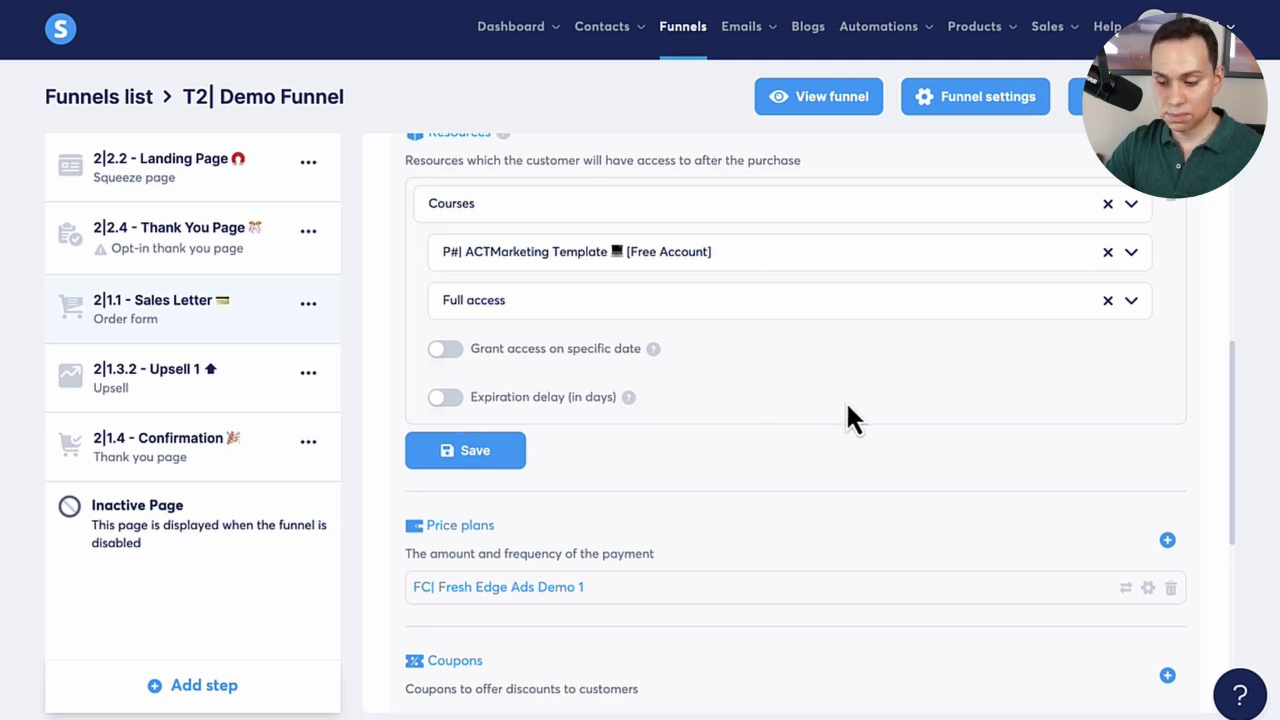
scroll(981, 400, up, 2)
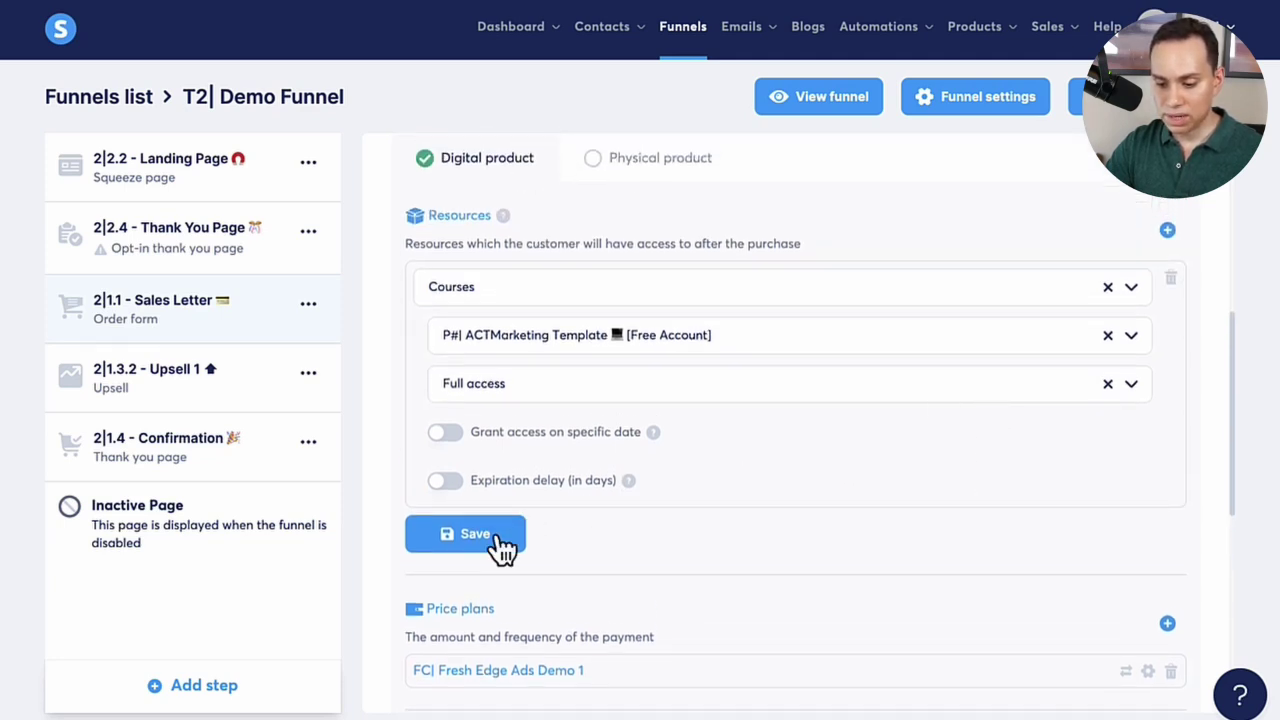
click(471, 540)
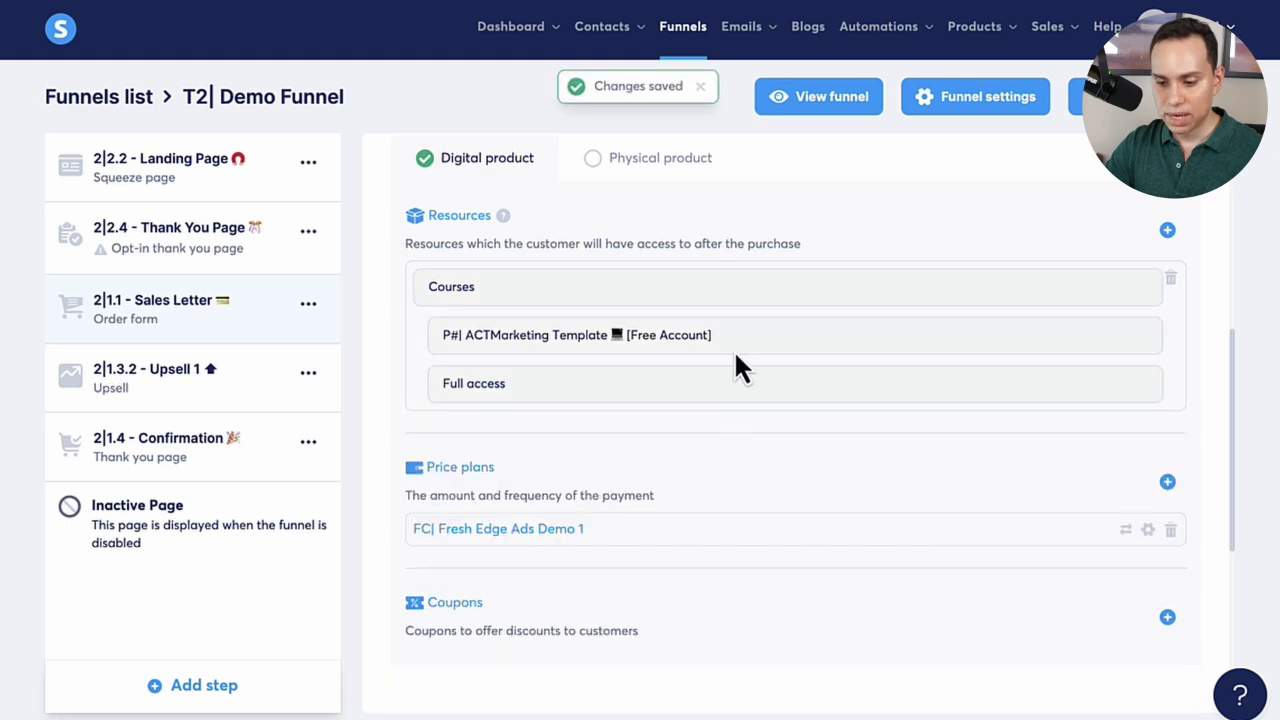
Step: Add a second course resource to the order form, choosing HAWK VSL Copywriter
scroll(733, 349, up, 2)
scroll(391, 337, down, 2)
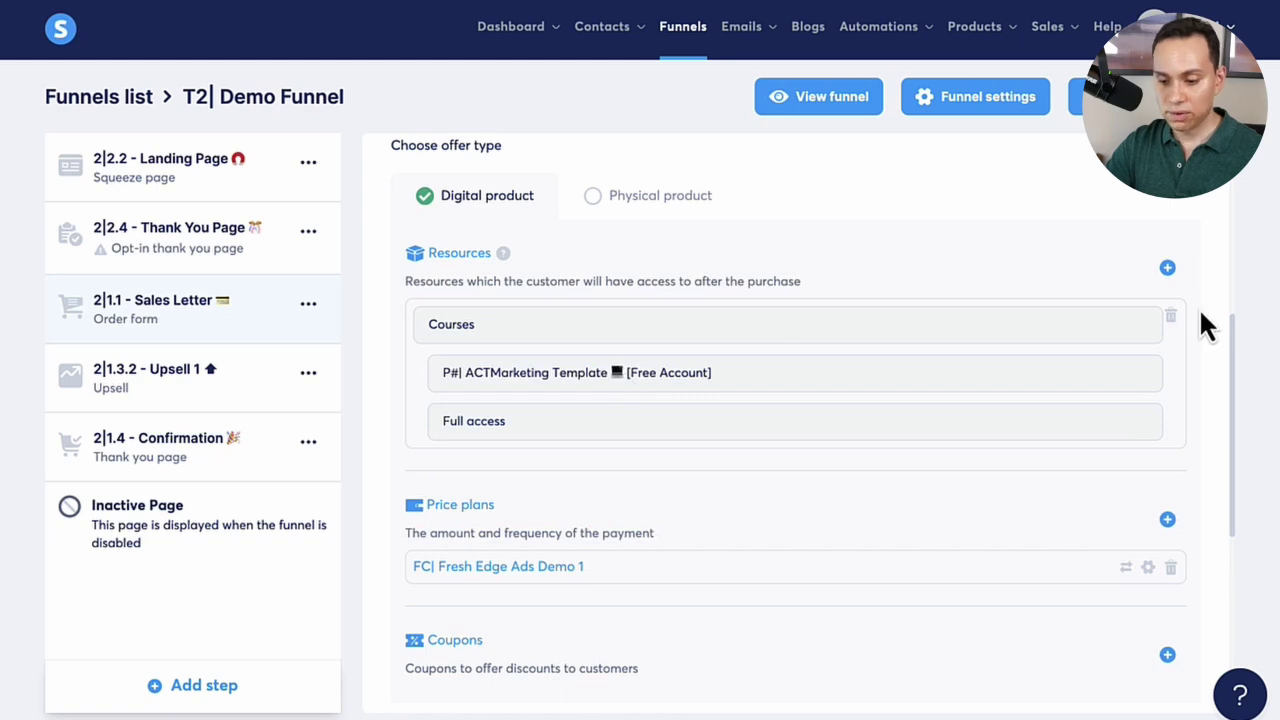
click(1167, 268)
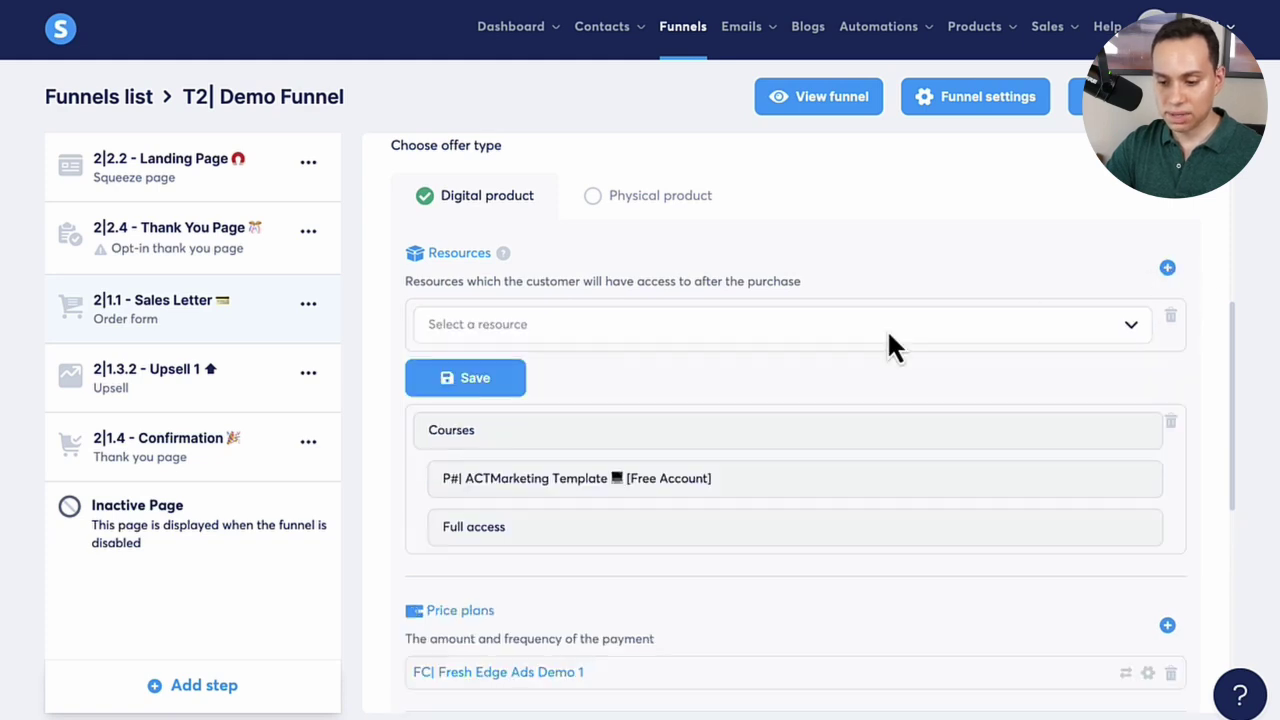
click(558, 323)
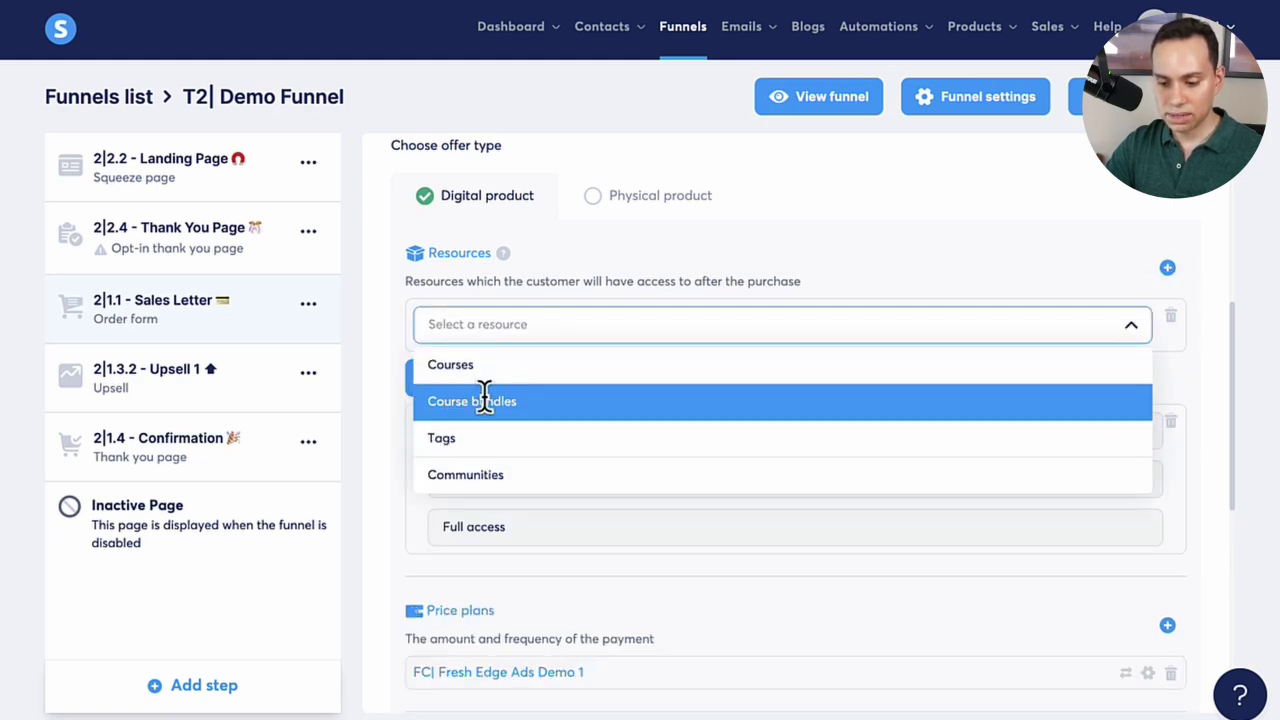
click(488, 364)
click(458, 374)
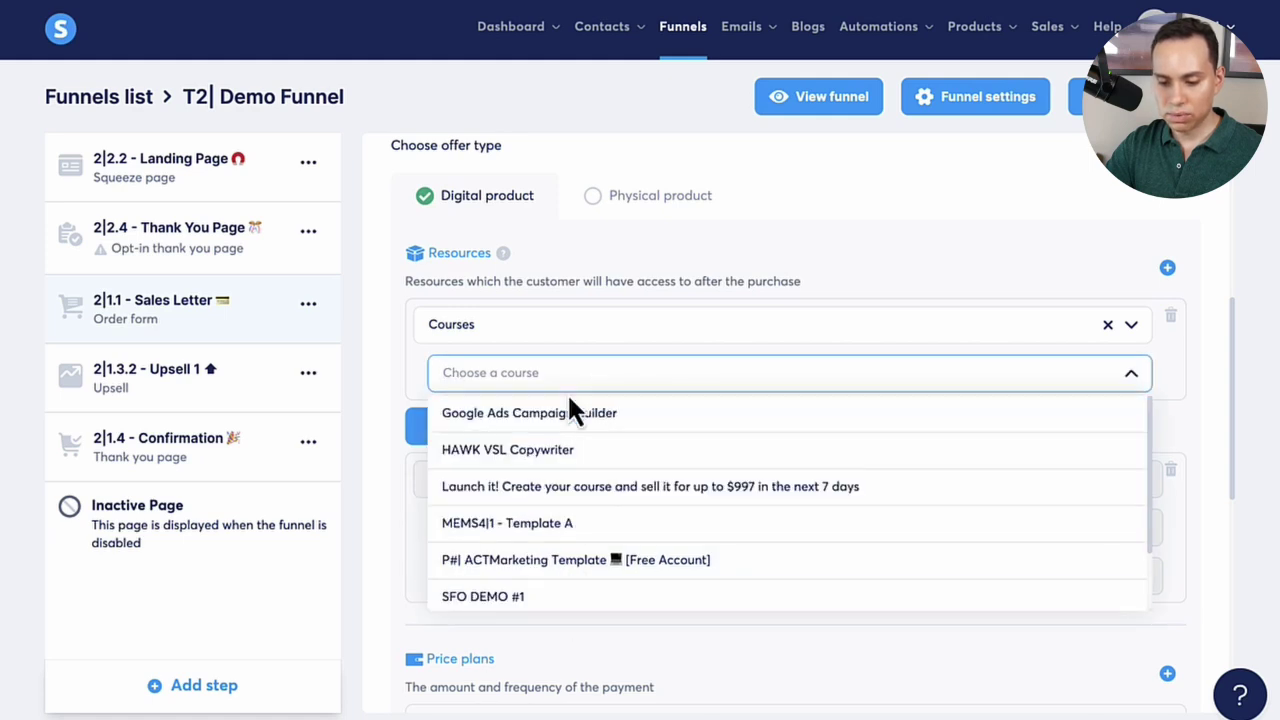
click(614, 292)
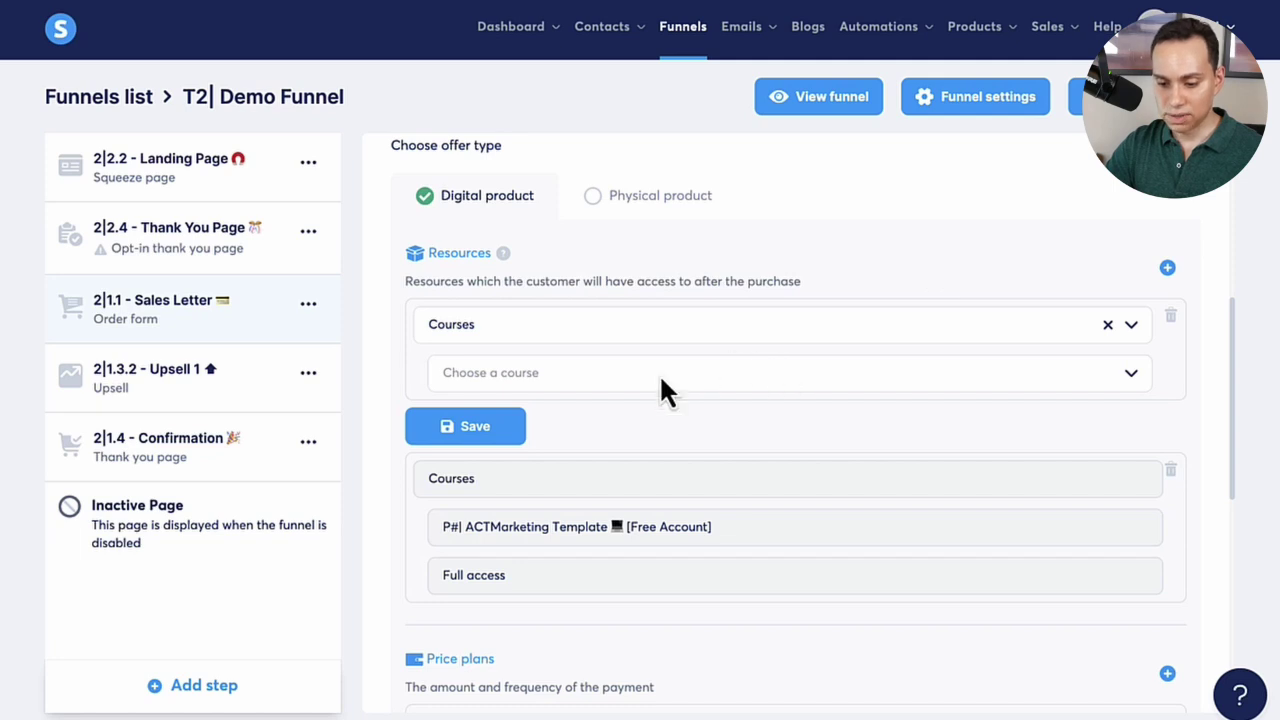
click(629, 388)
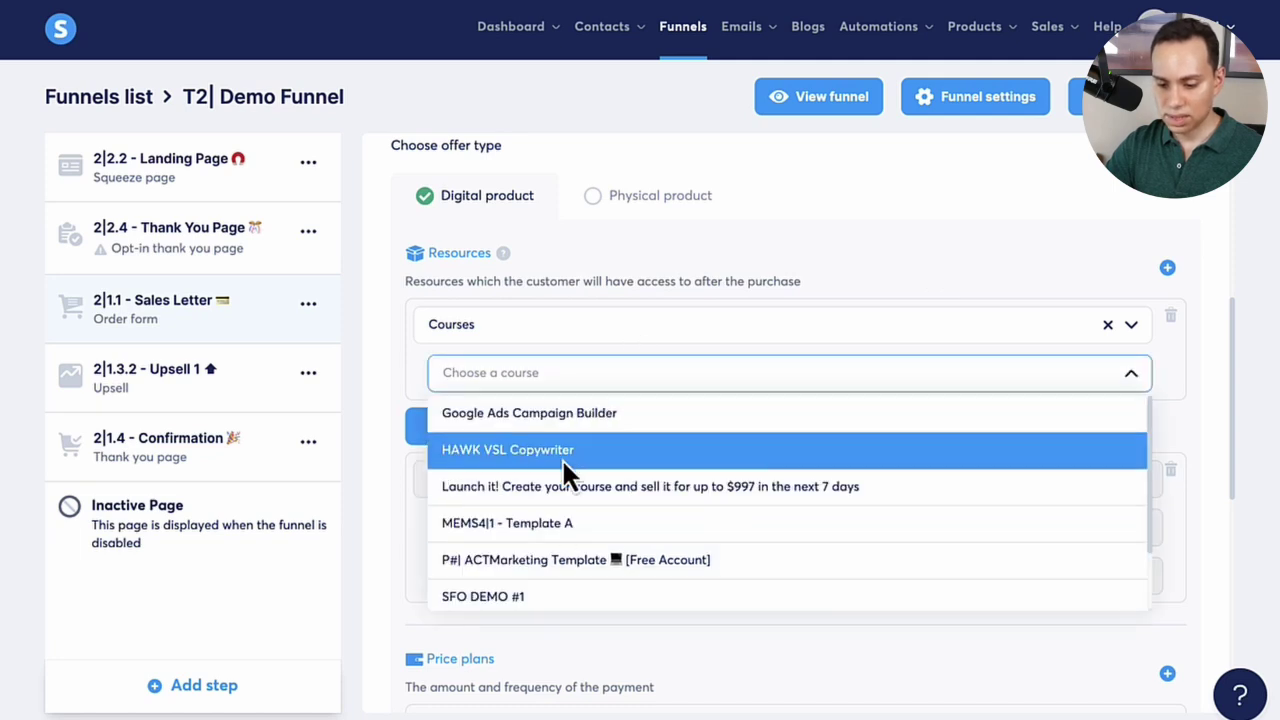
click(563, 453)
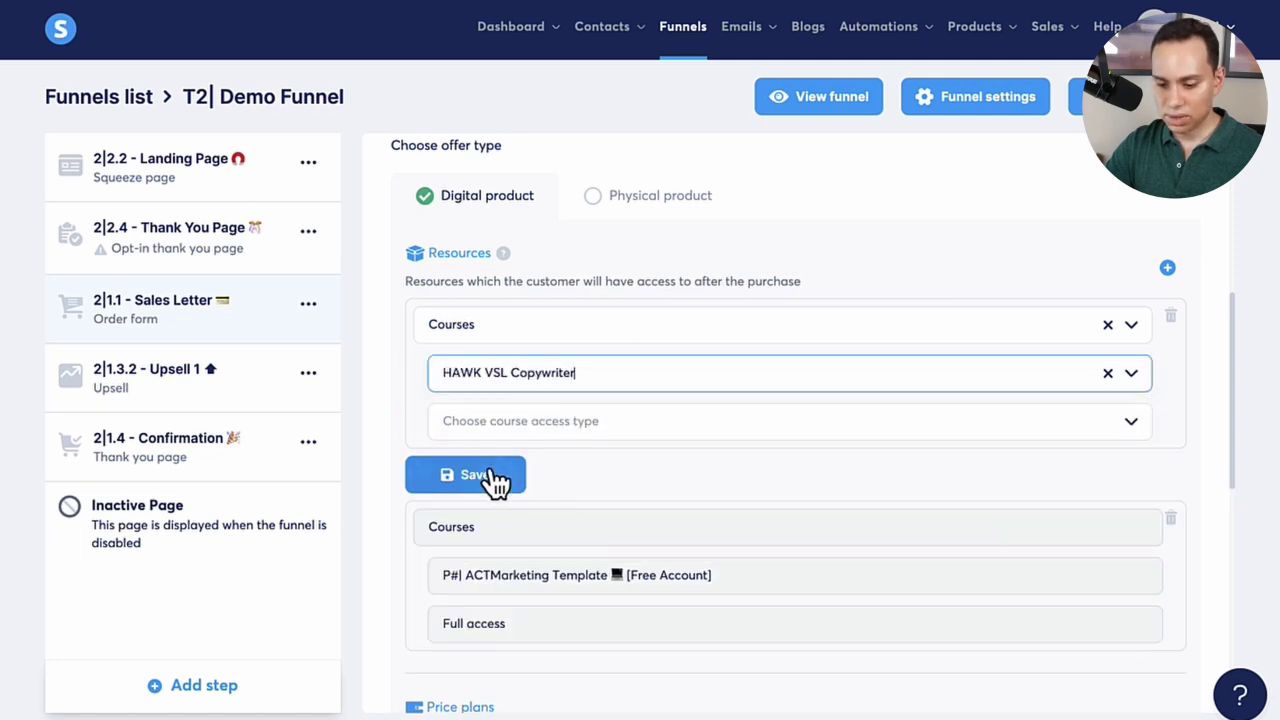
Step: Limit it to partial access with Sales Letter Graphics and Unique Edge Formula lessons, then save
click(538, 430)
click(557, 500)
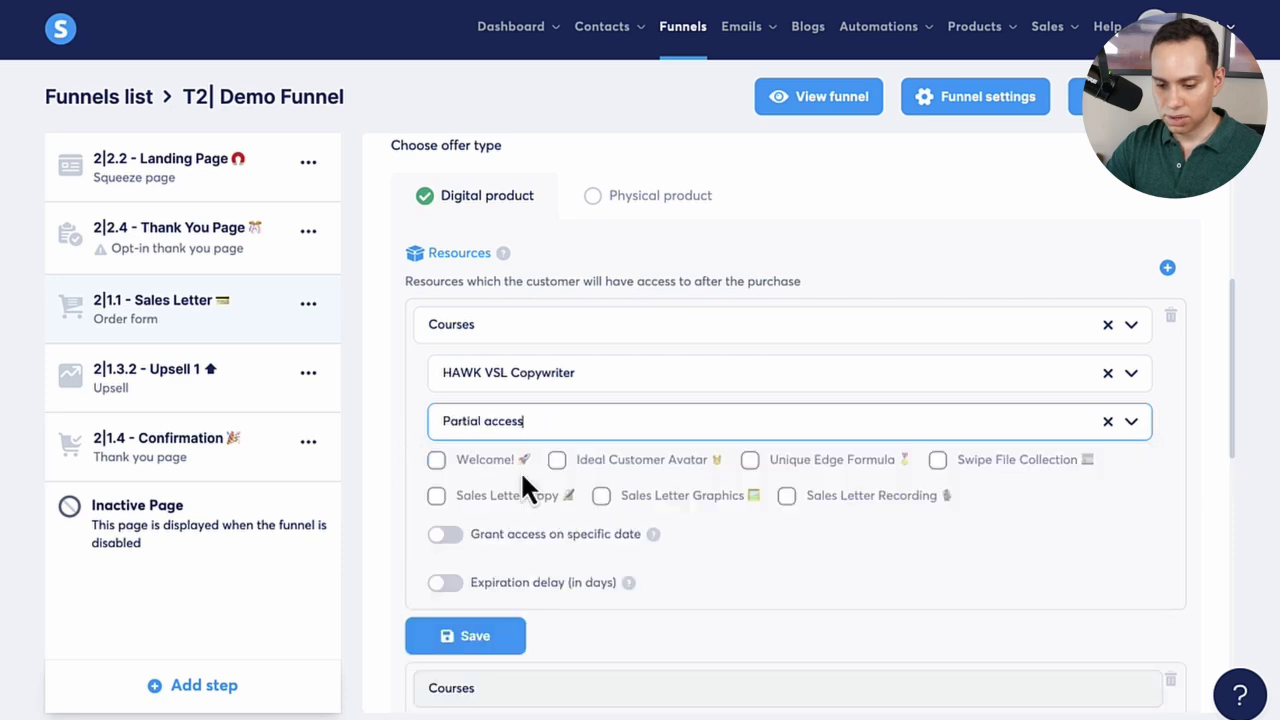
click(601, 496)
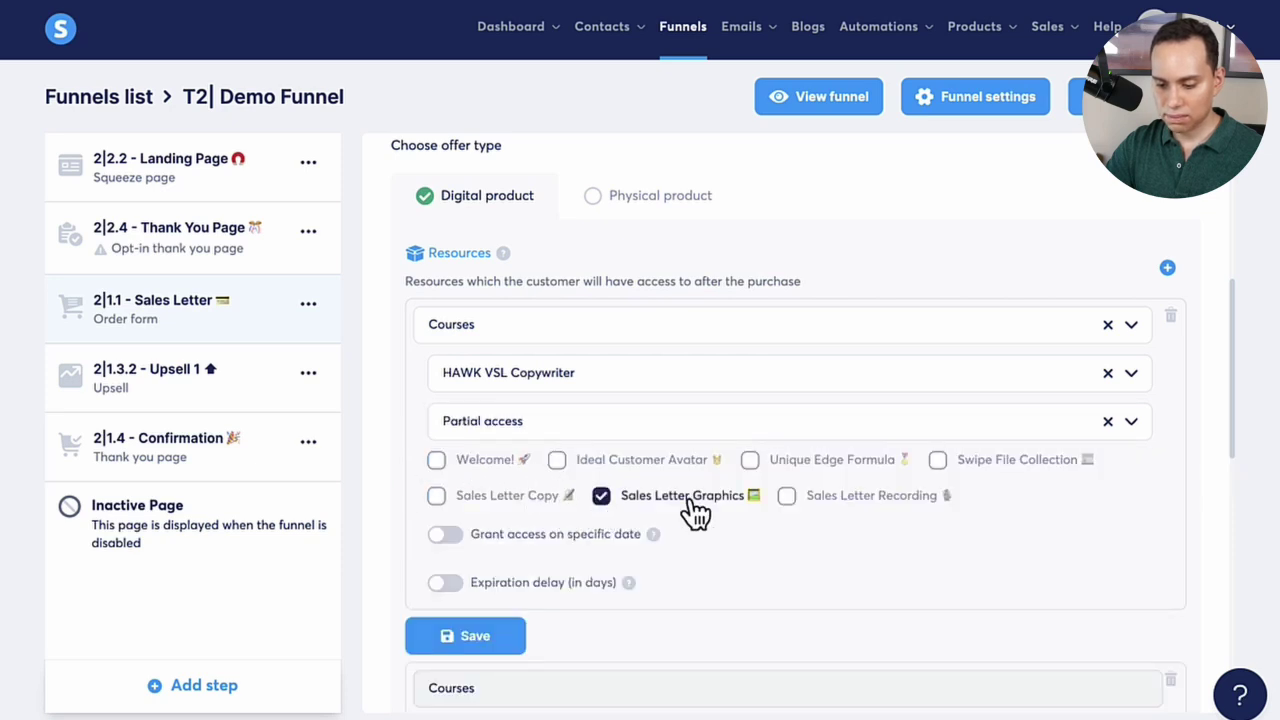
click(766, 464)
click(436, 639)
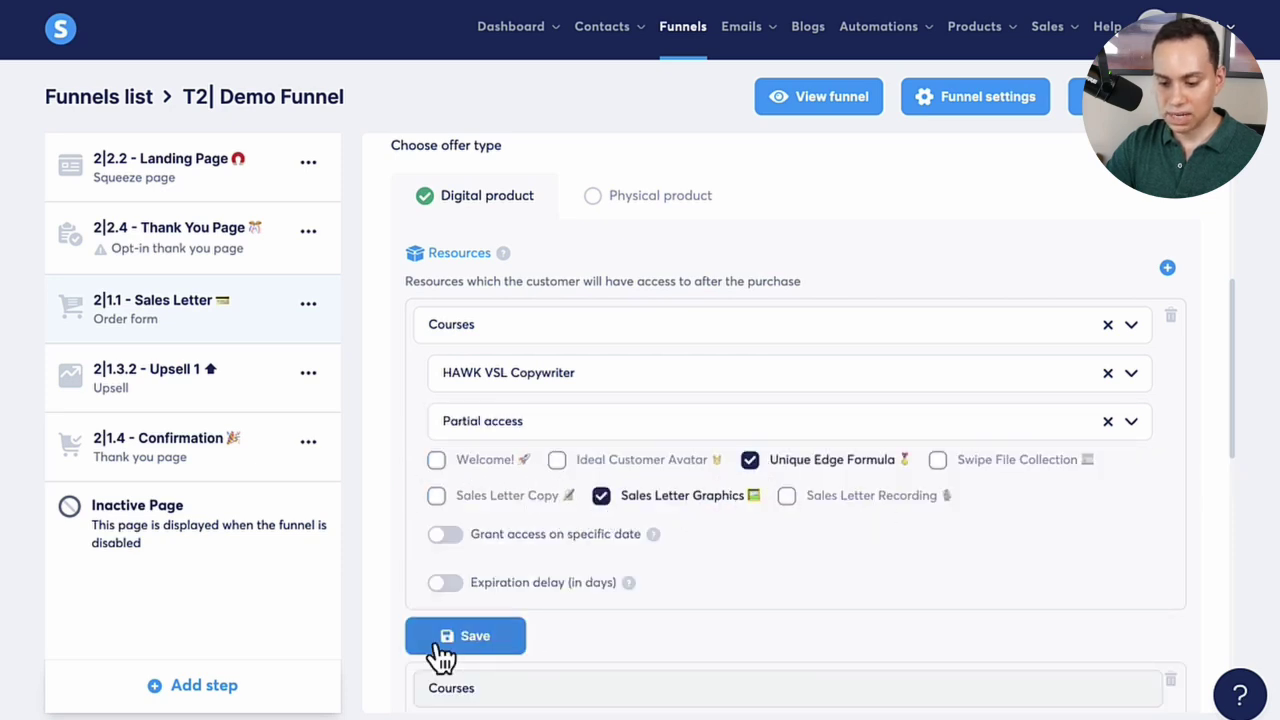
scroll(677, 486, down, 2)
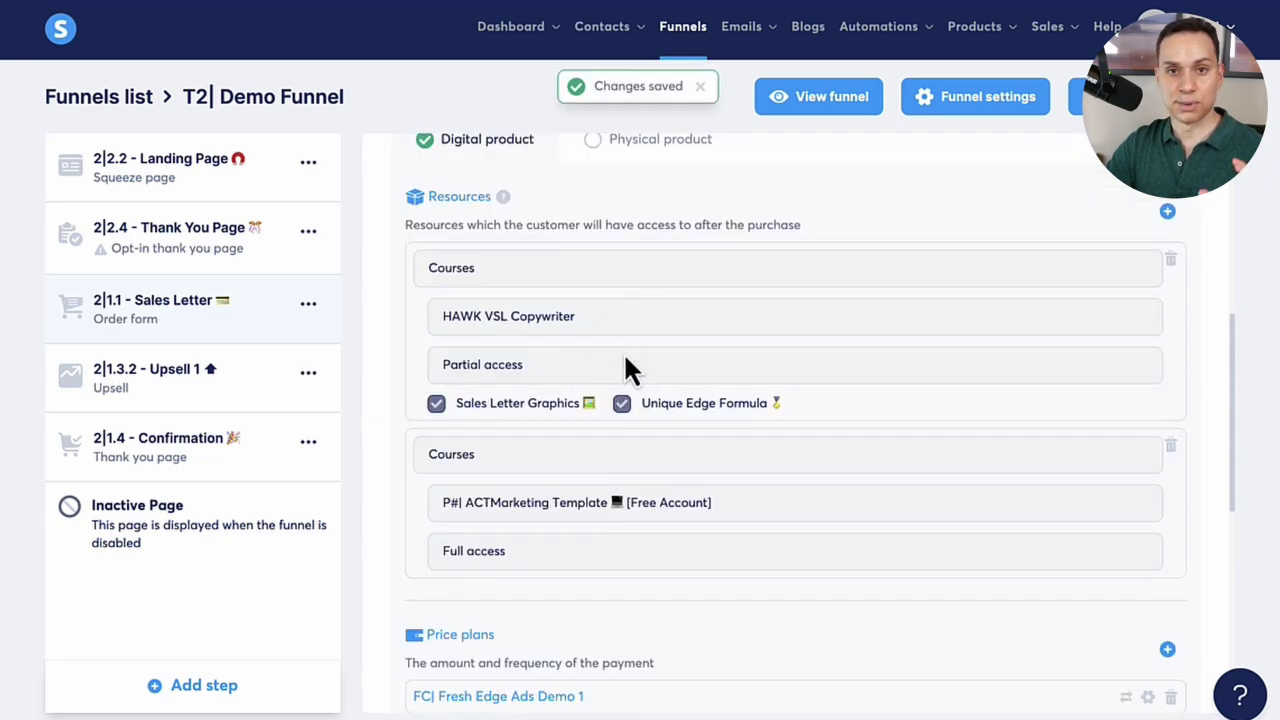
scroll(660, 357, up, 1)
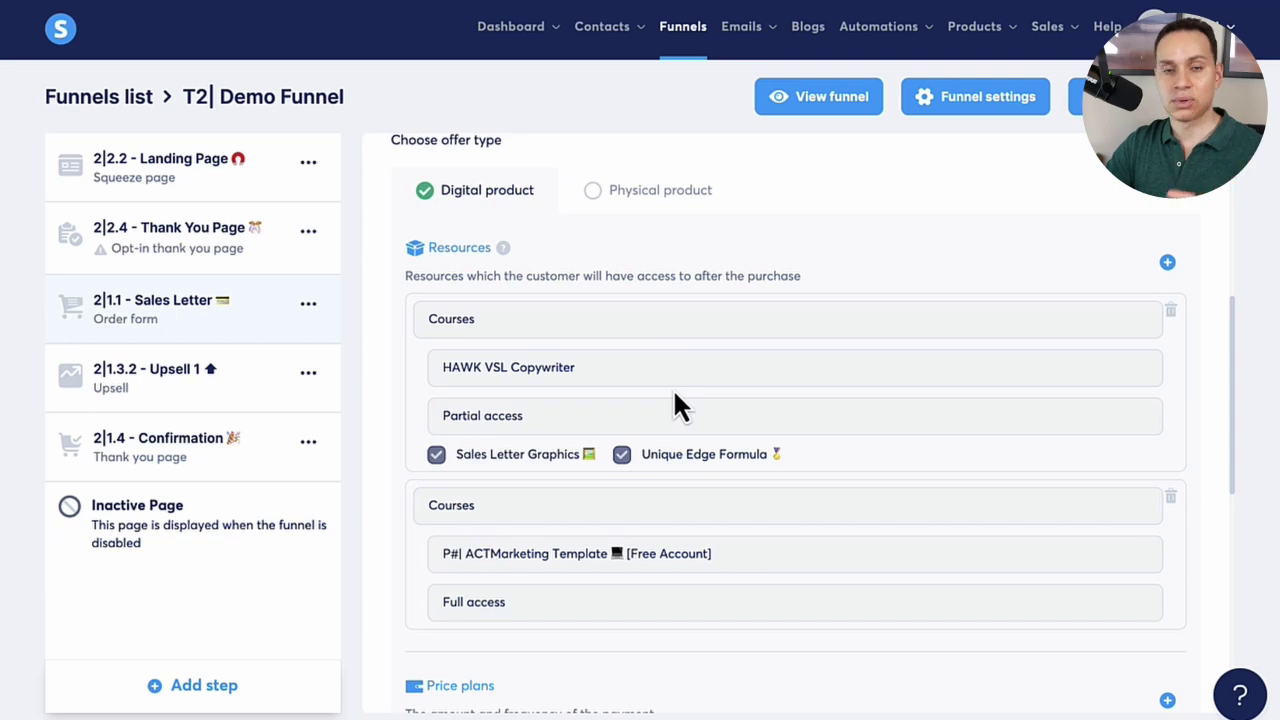
Step: Go to the Courses Bundles tab, cancel a new bundle, and open the existing 'Bundle'
scroll(673, 388, up, 1)
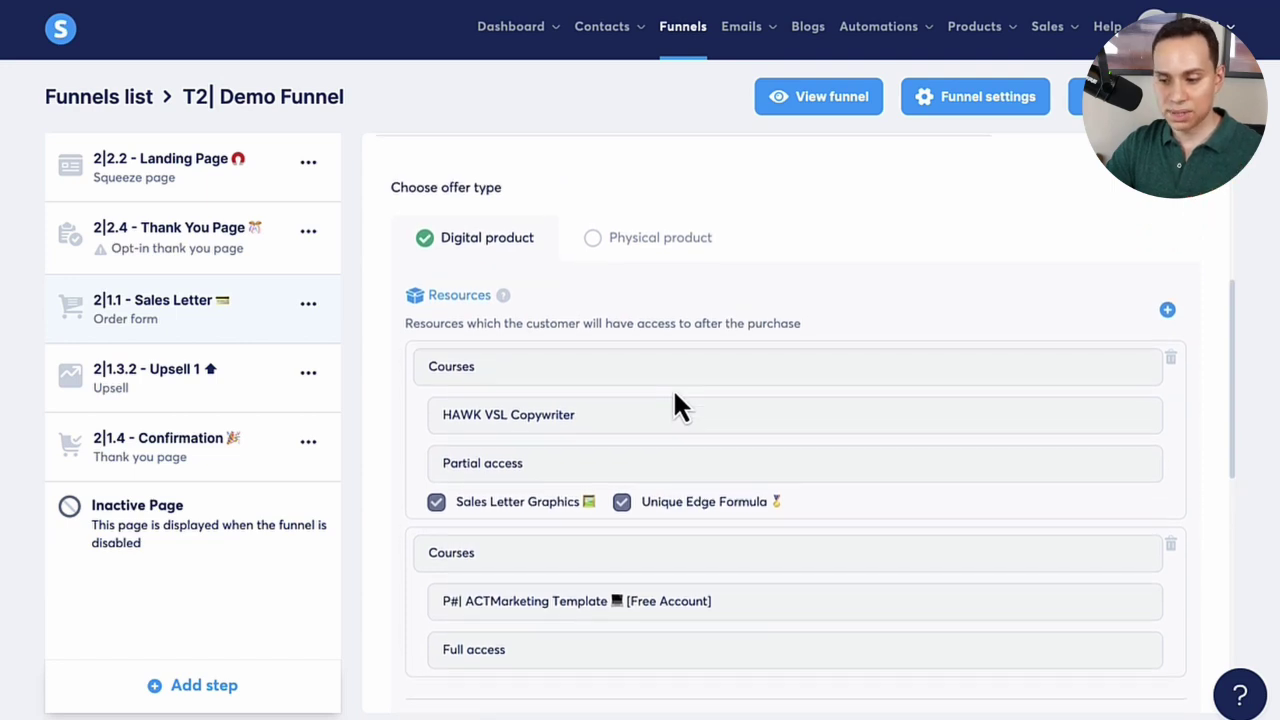
mouse_move(1010, 45)
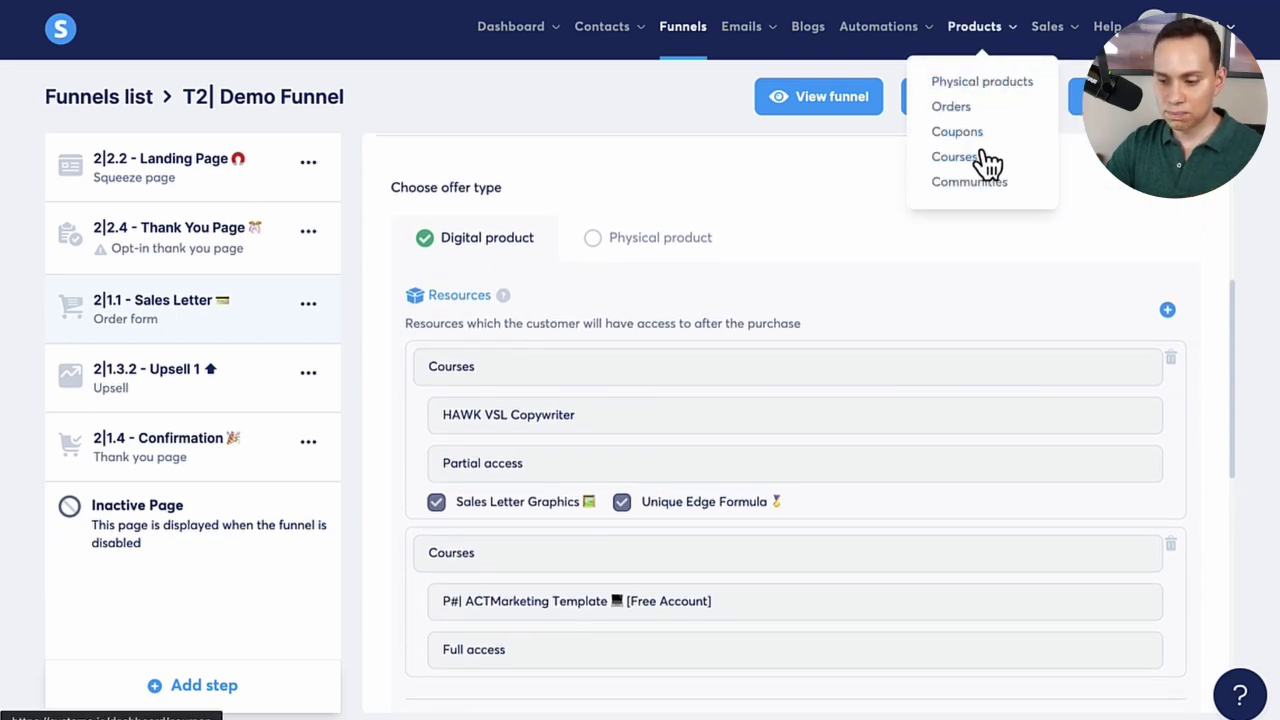
scroll(965, 162, up, 5)
click(954, 158)
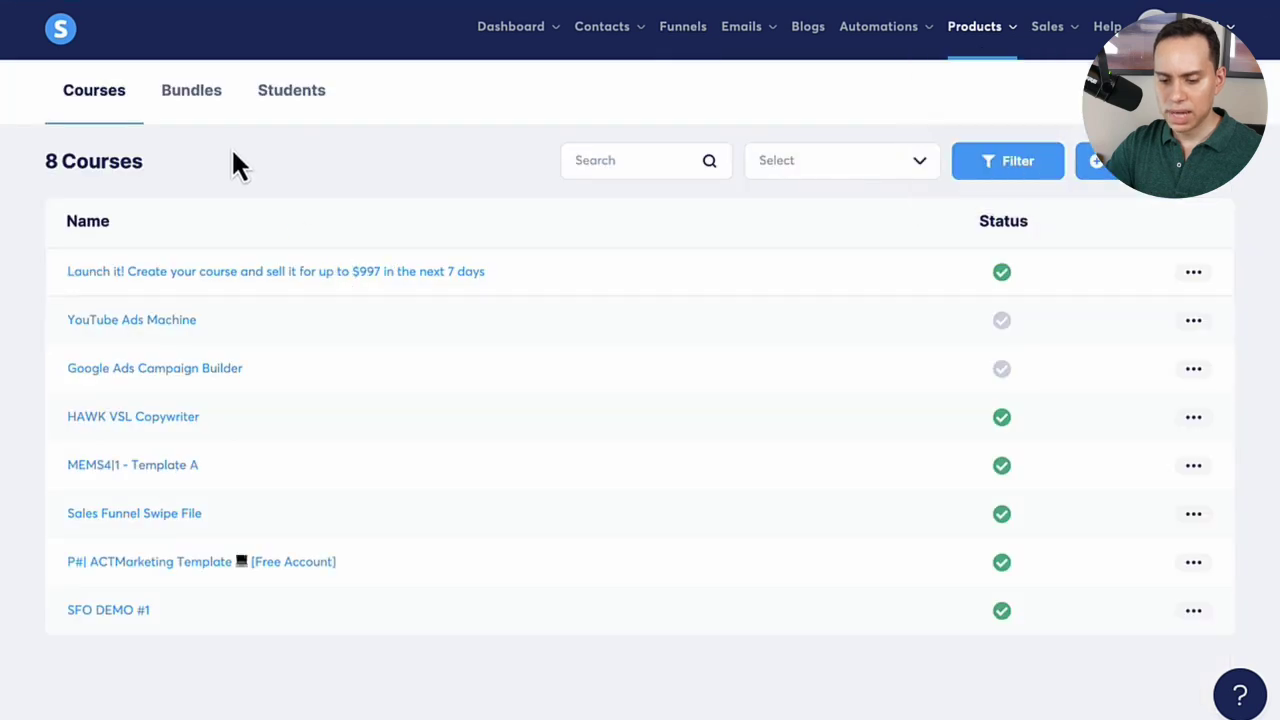
click(213, 112)
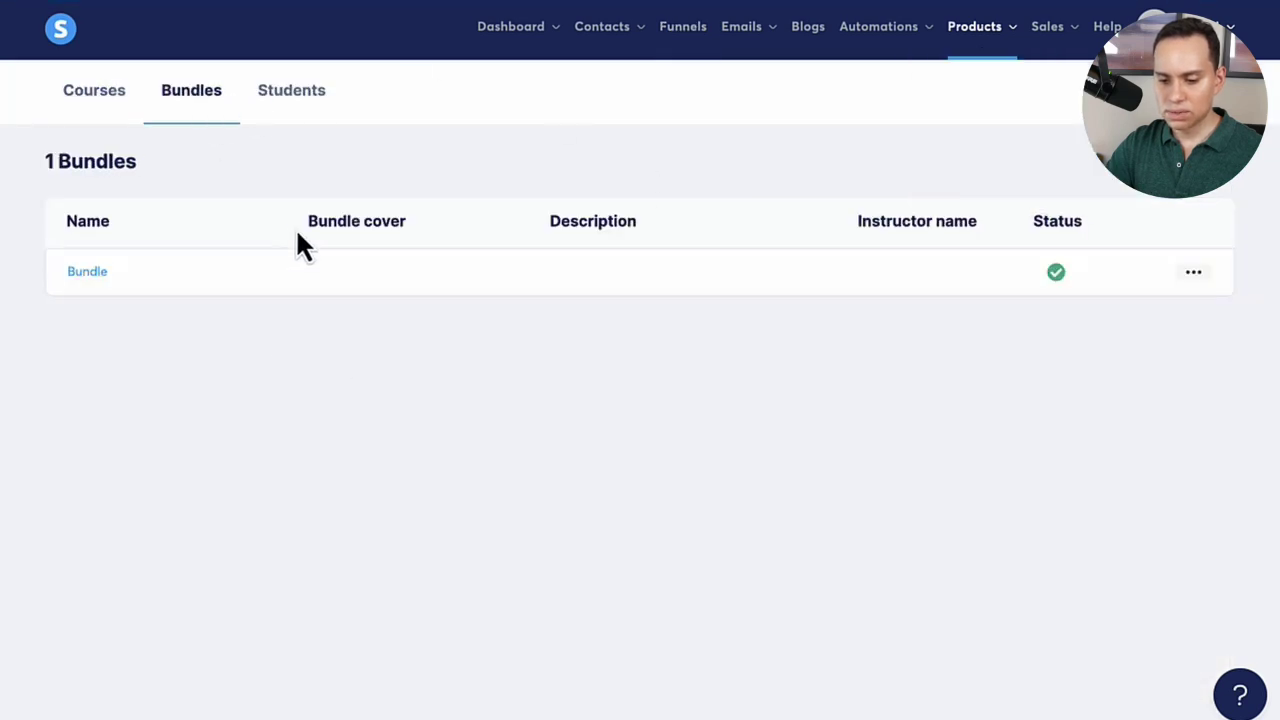
click(1231, 177)
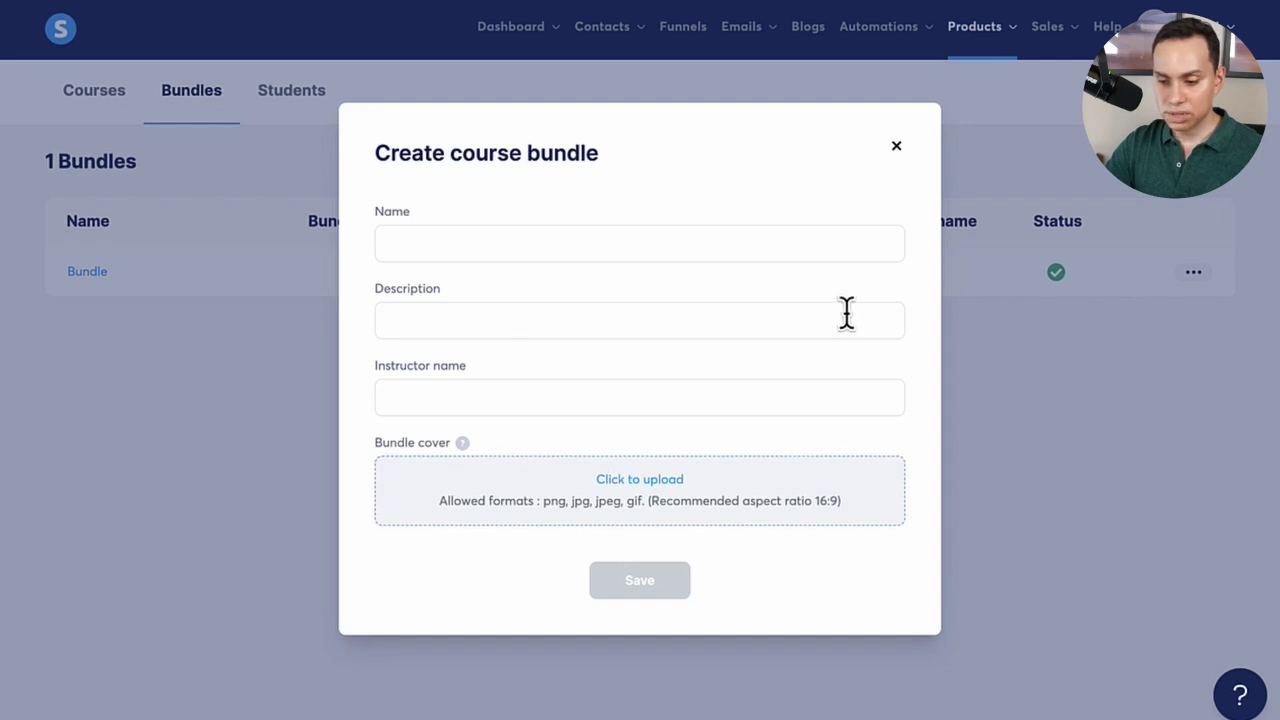
click(896, 146)
click(87, 290)
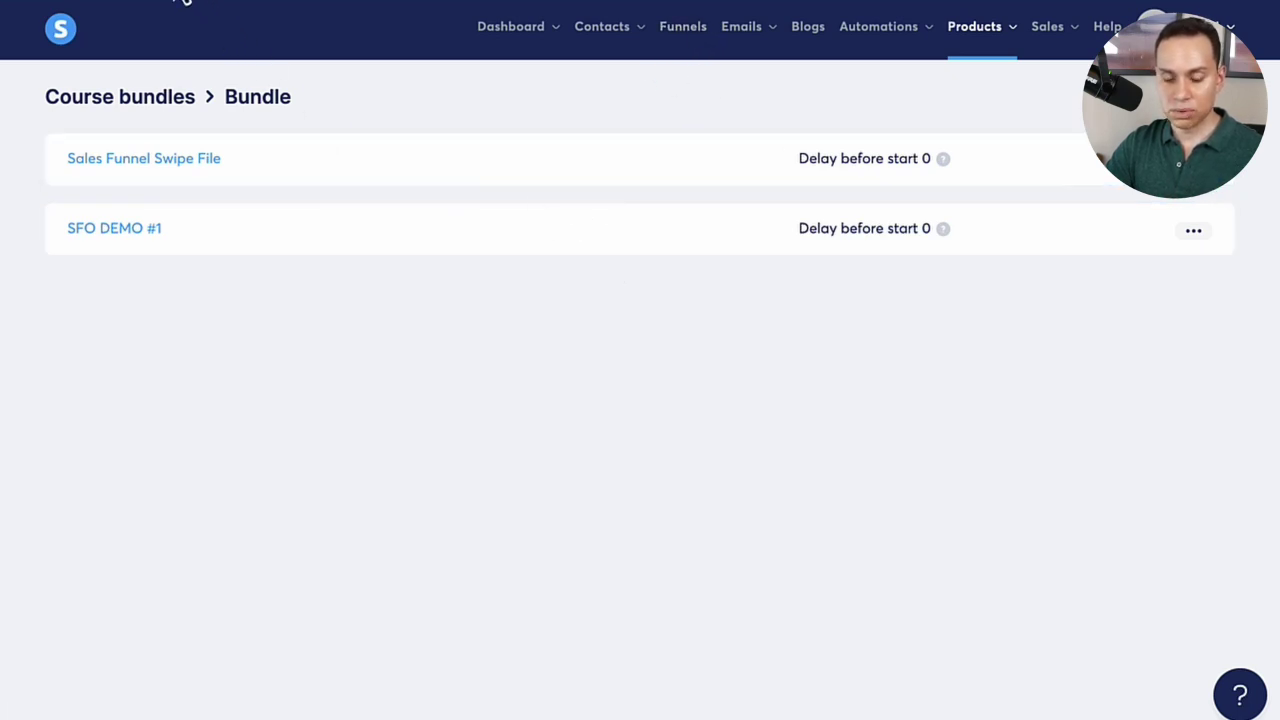
key(alt+Left)
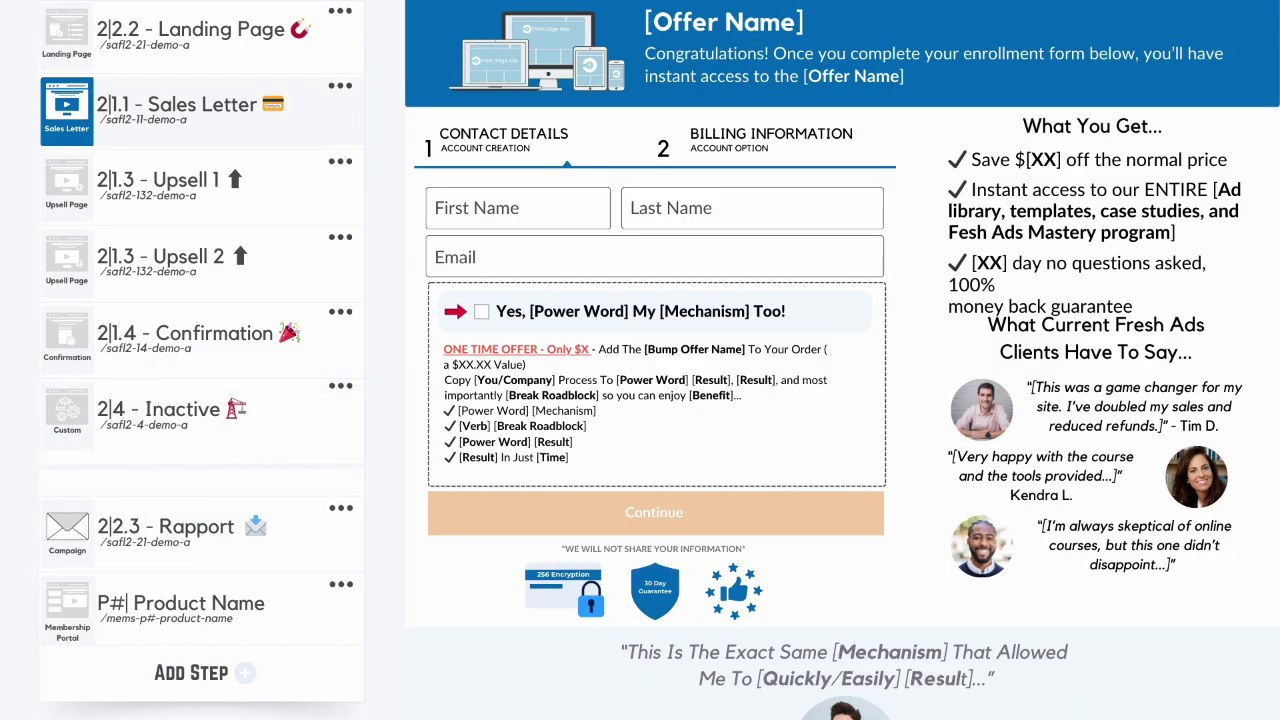
Step: Preview the Upsell 1 step, then the 2|2.3 - Rapport email sequence step
click(160, 180)
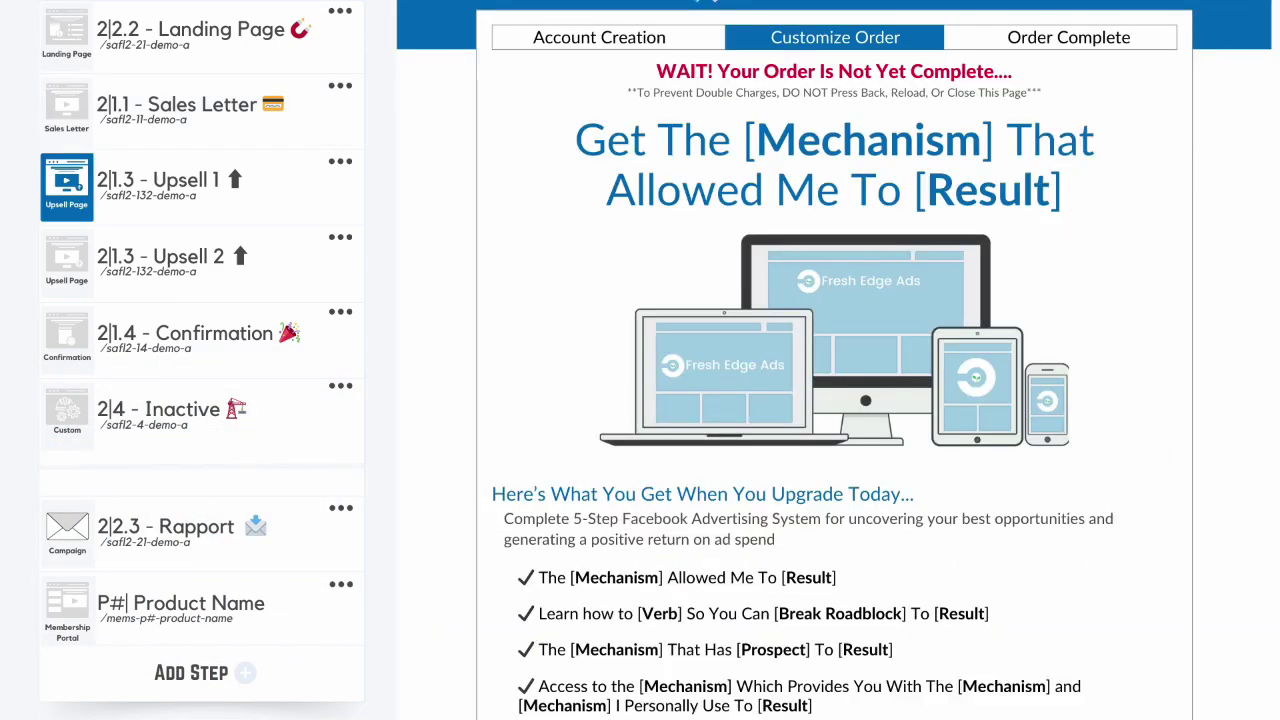
click(165, 526)
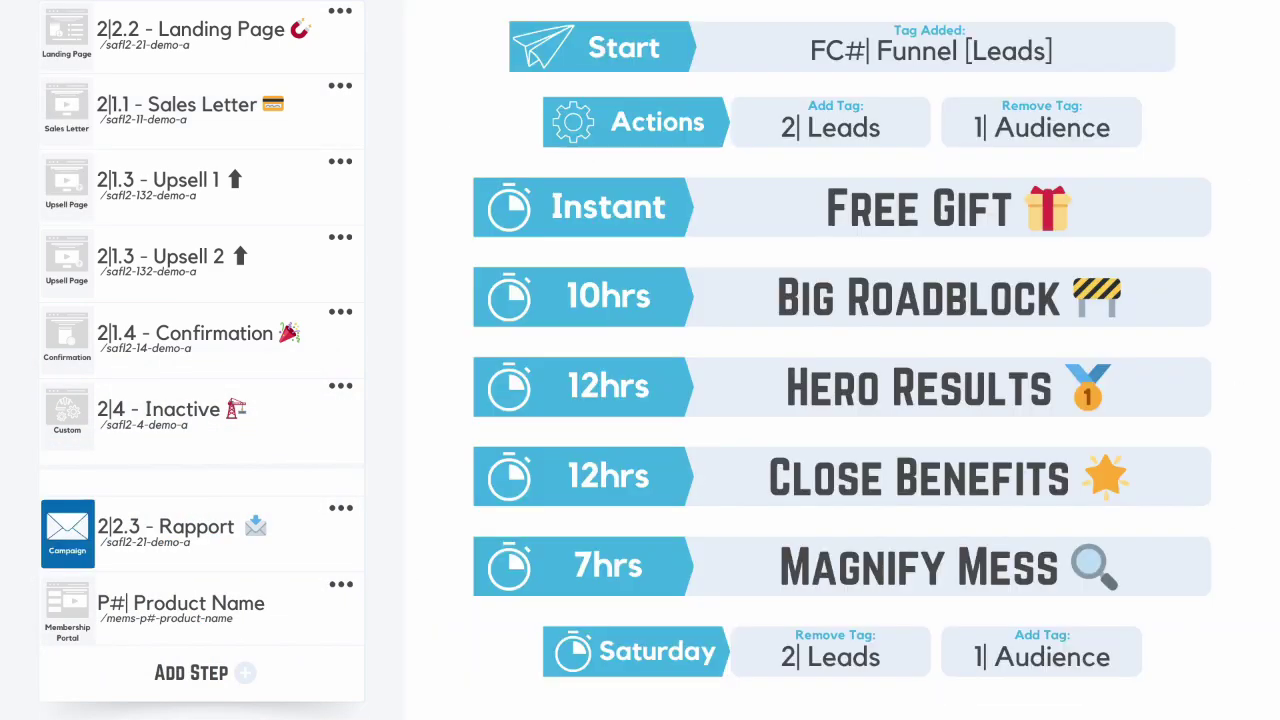